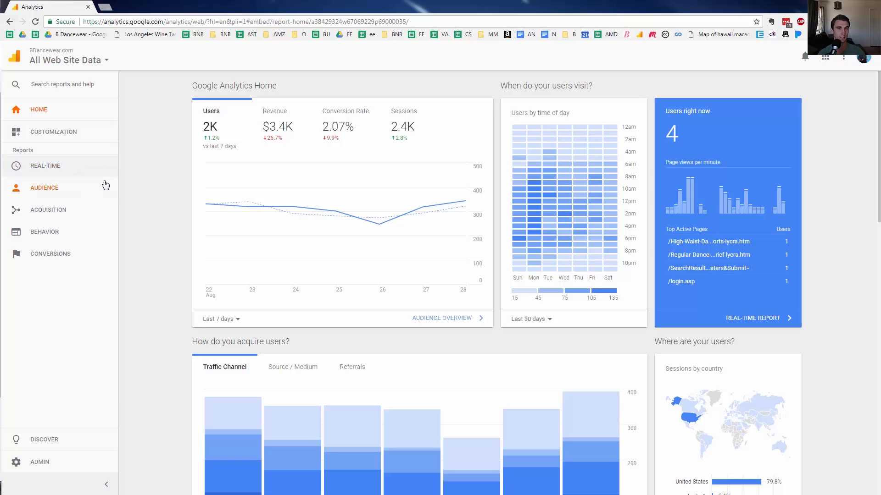
- Open the Source/Medium report for all acquisition traffic
{"action": "left_click", "coordinate": [73, 213]}
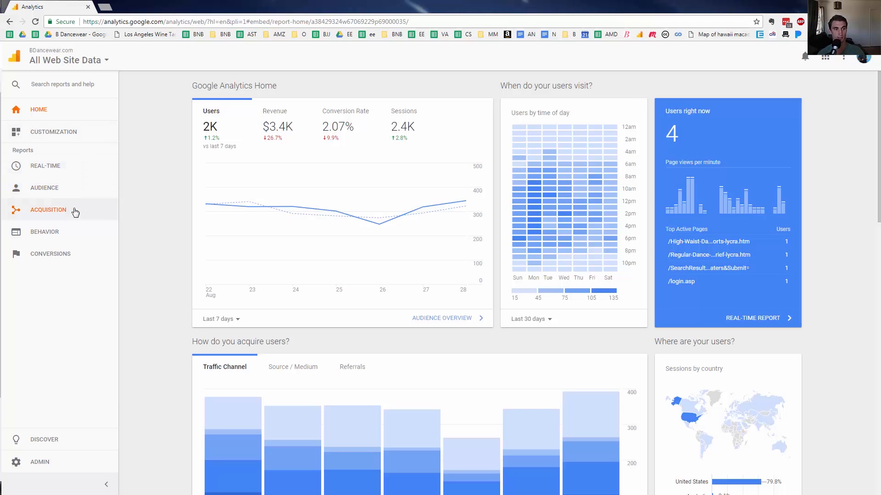
{"action": "left_click", "coordinate": [66, 245]}
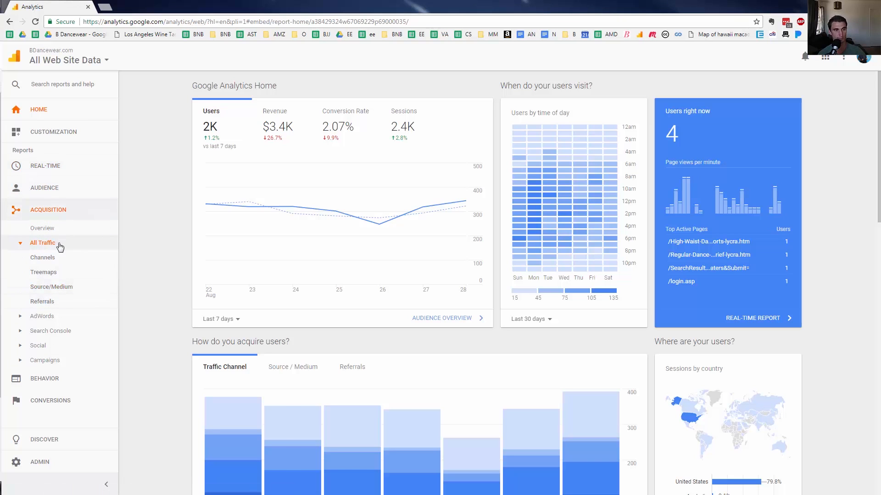
{"action": "left_click", "coordinate": [63, 288]}
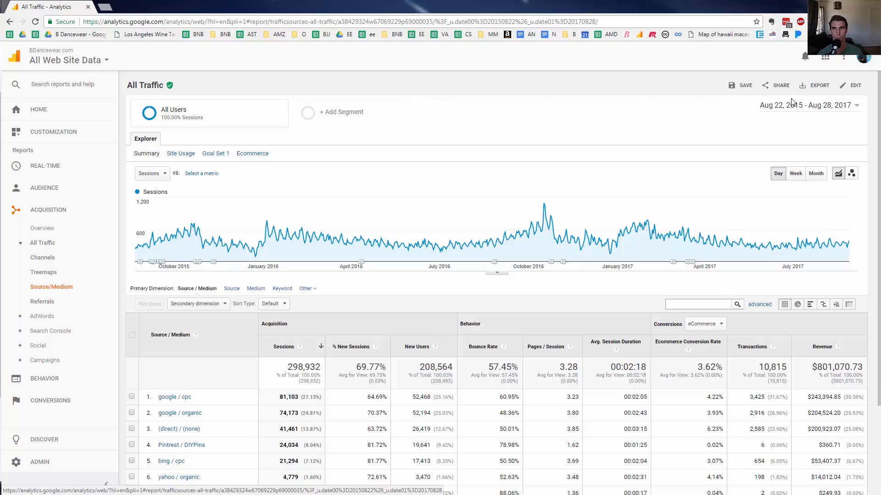
- Set the report's date range to Aug 22, 2016 – Aug 28, 2017 and check the total revenue
{"action": "left_click", "coordinate": [806, 108]}
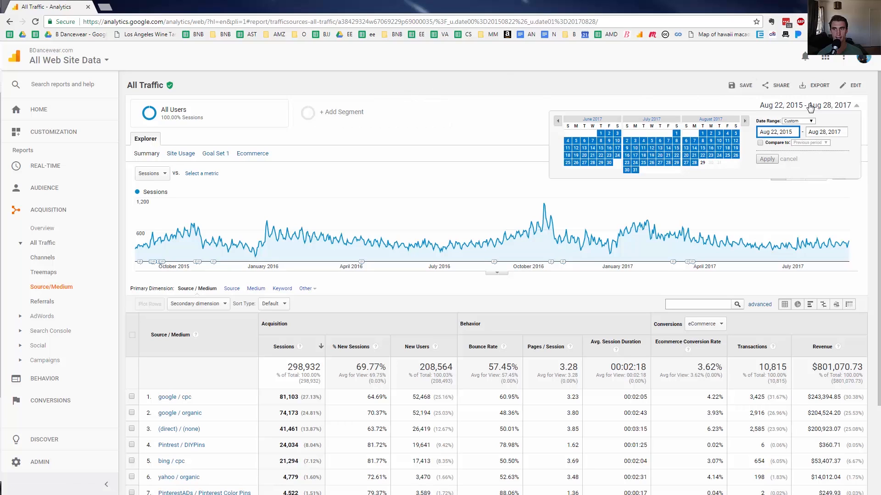
{"action": "left_click", "coordinate": [794, 133]}
{"action": "key", "text": "BackSpace"}
{"action": "type", "text": "6"}
{"action": "left_click", "coordinate": [767, 159]}
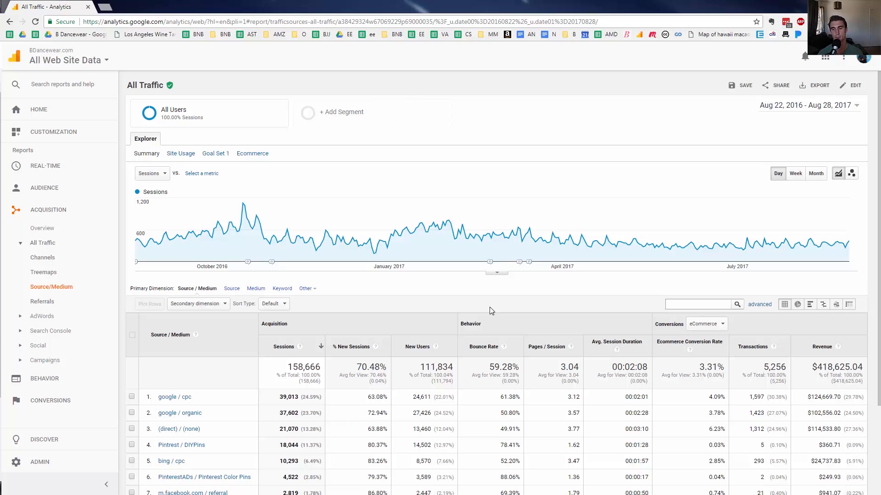
{"action": "left_click_drag", "start_coordinate": [813, 368], "coordinate": [862, 369]}
{"action": "left_click", "coordinate": [825, 373]}
- Change the start of the report's date range to Jun 1, 2017
{"action": "left_click", "coordinate": [853, 105]}
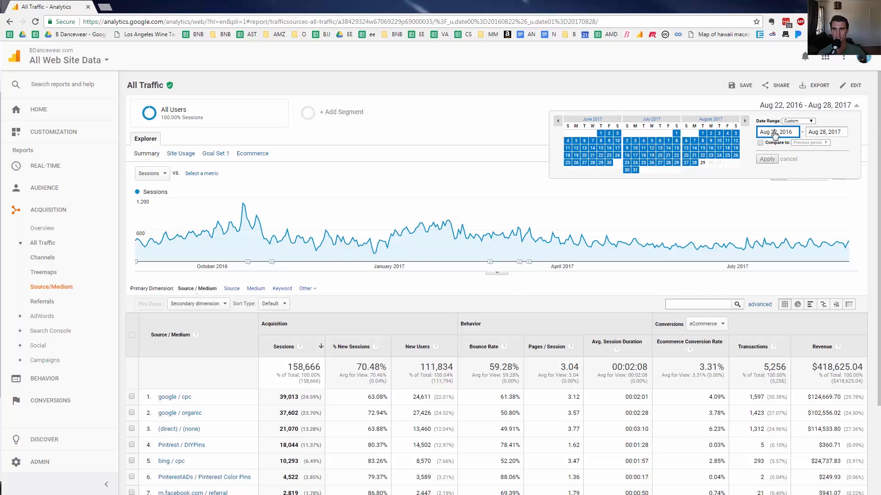
{"action": "left_click", "coordinate": [602, 133]}
{"action": "left_click", "coordinate": [766, 159]}
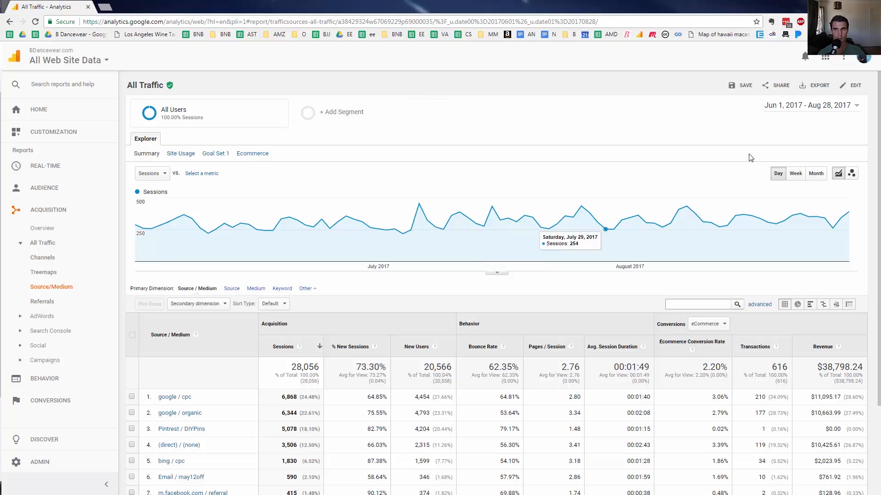
- Compare the date range with the previous year and read the google / cpc sessions for both periods
{"action": "left_click", "coordinate": [855, 106]}
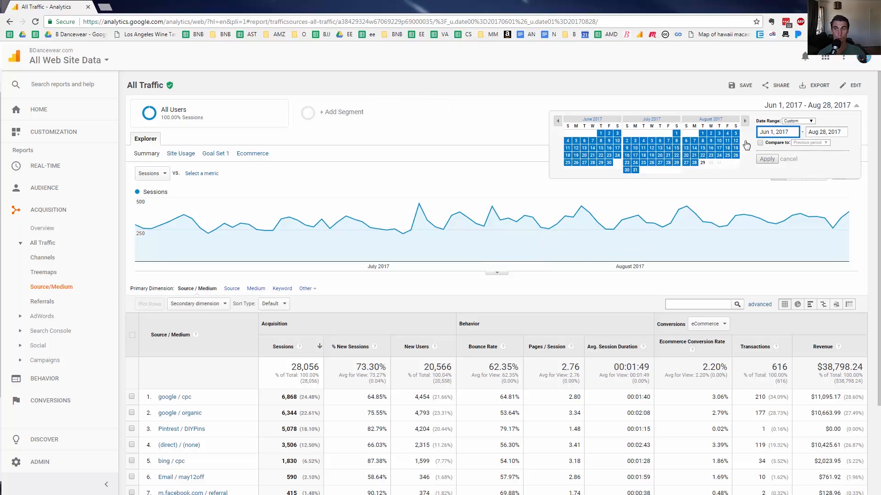
{"action": "left_click", "coordinate": [760, 144]}
{"action": "left_click", "coordinate": [810, 142]}
{"action": "left_click", "coordinate": [811, 161]}
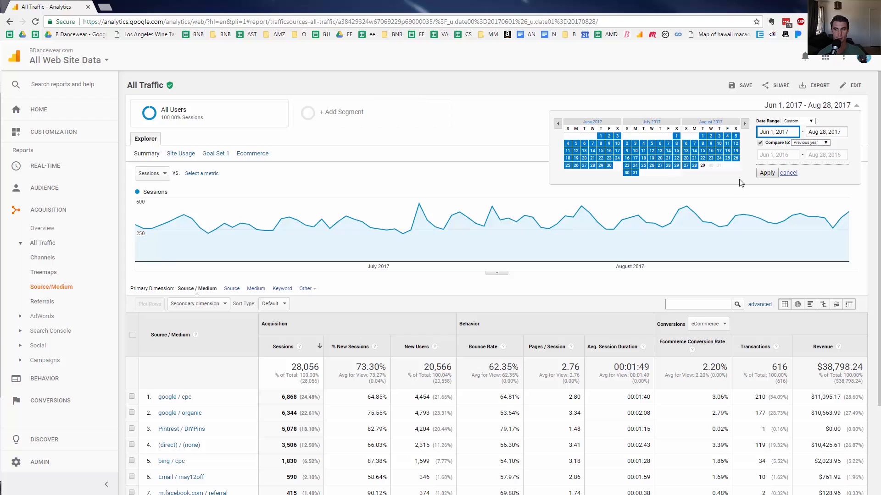
{"action": "left_click", "coordinate": [768, 175]}
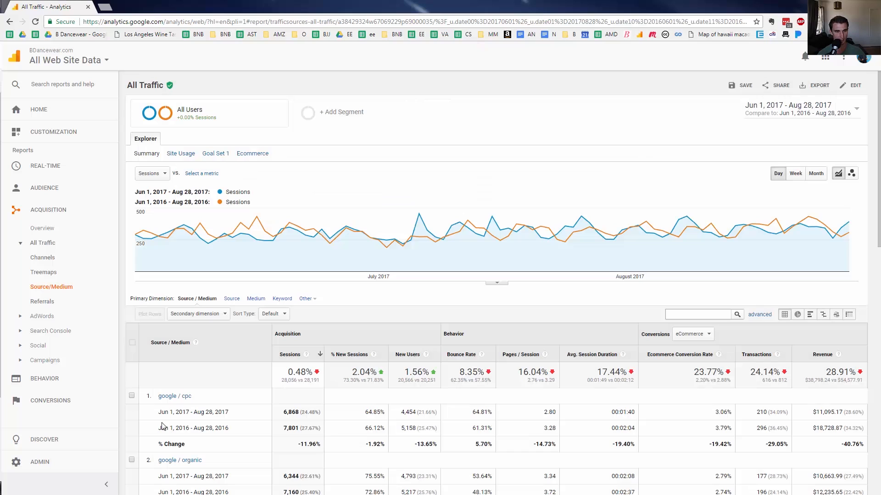
{"action": "left_click_drag", "start_coordinate": [283, 412], "coordinate": [303, 412]}
{"action": "double_click", "coordinate": [290, 427]}
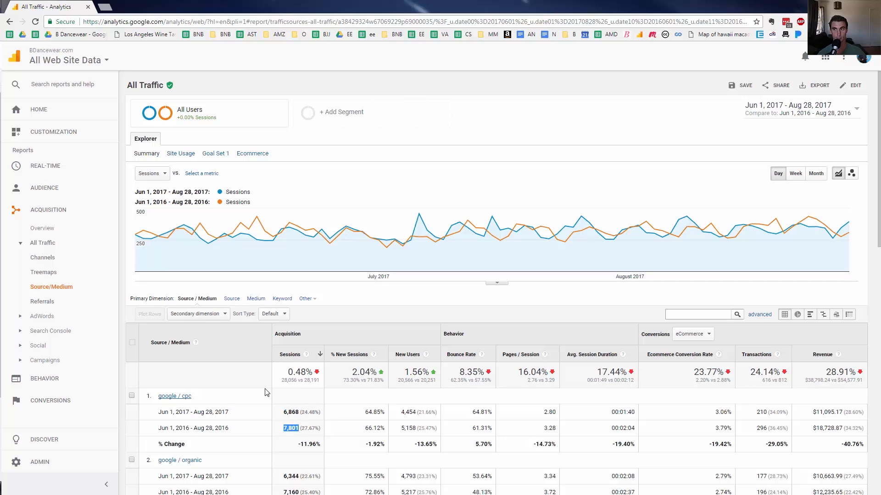
- Turn off the date comparison and apply the single date range
{"action": "left_click", "coordinate": [828, 119]}
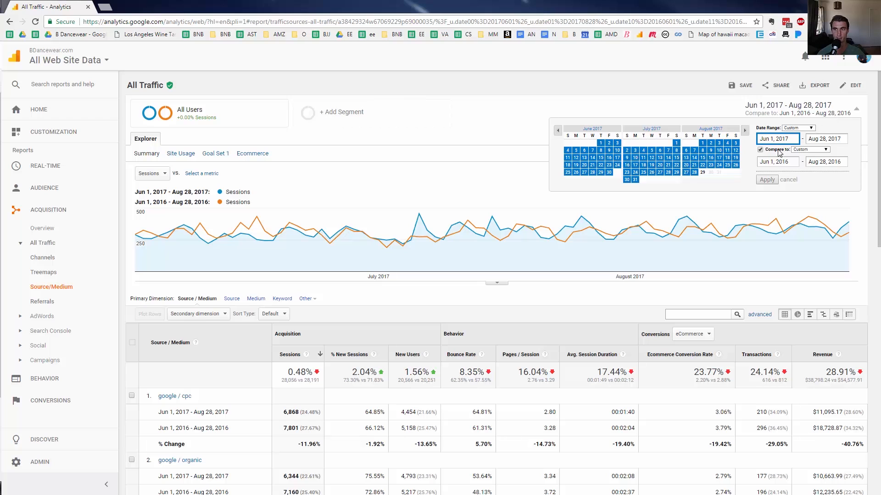
{"action": "left_click", "coordinate": [761, 149]}
{"action": "left_click", "coordinate": [767, 166]}
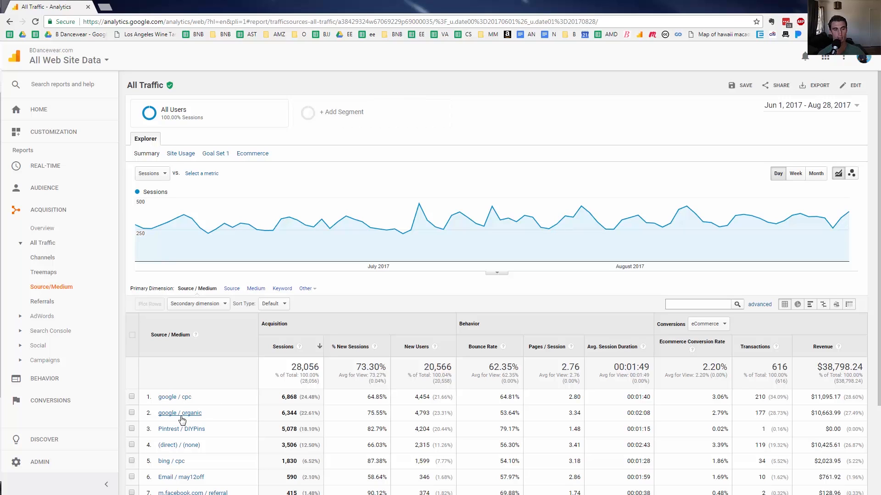
{"action": "scroll", "coordinate": [192, 404], "scroll_direction": "down", "scroll_amount": 2}
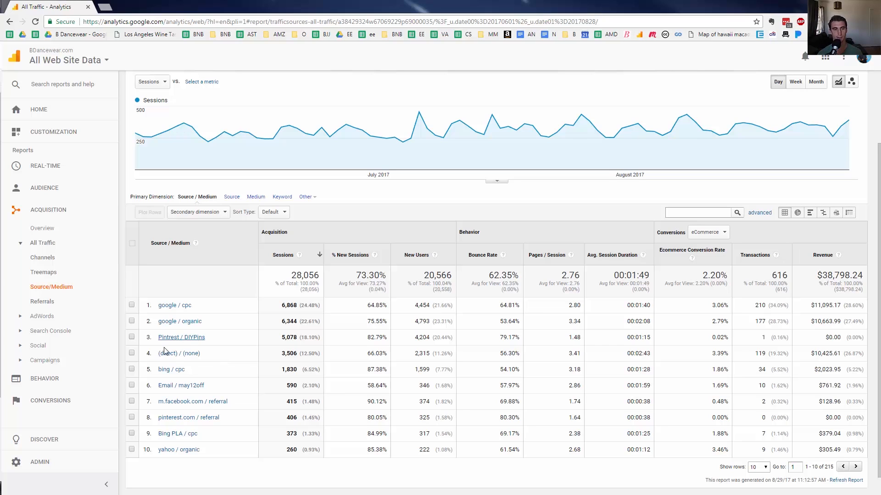
{"action": "left_click", "coordinate": [109, 6]}
{"action": "type", "text": "bdancewear.com"}
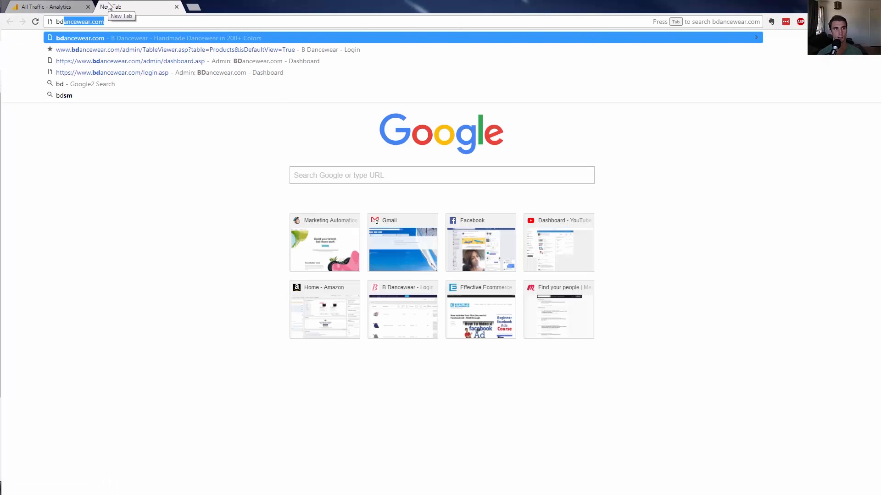
{"action": "left_click", "coordinate": [51, 6]}
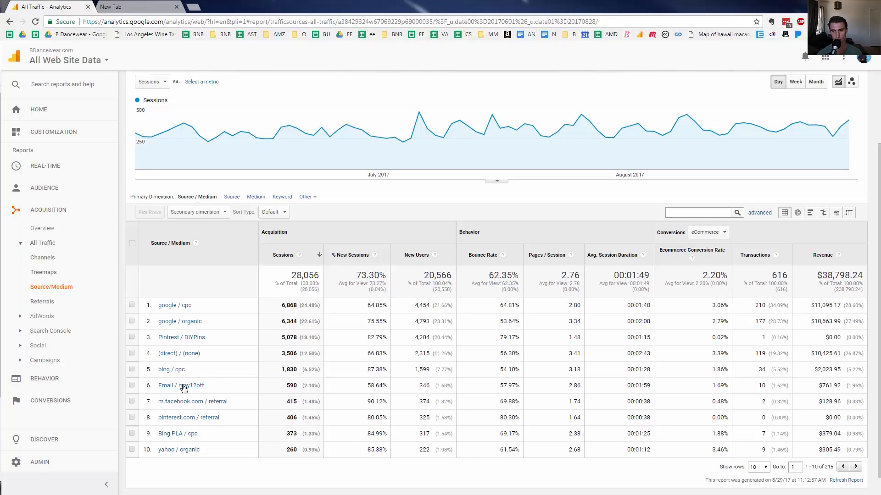
- Read through the lower-ranked traffic sources, from Email / may12off down to yahoo / organic
{"action": "triple_click", "coordinate": [221, 392]}
{"action": "triple_click", "coordinate": [245, 406]}
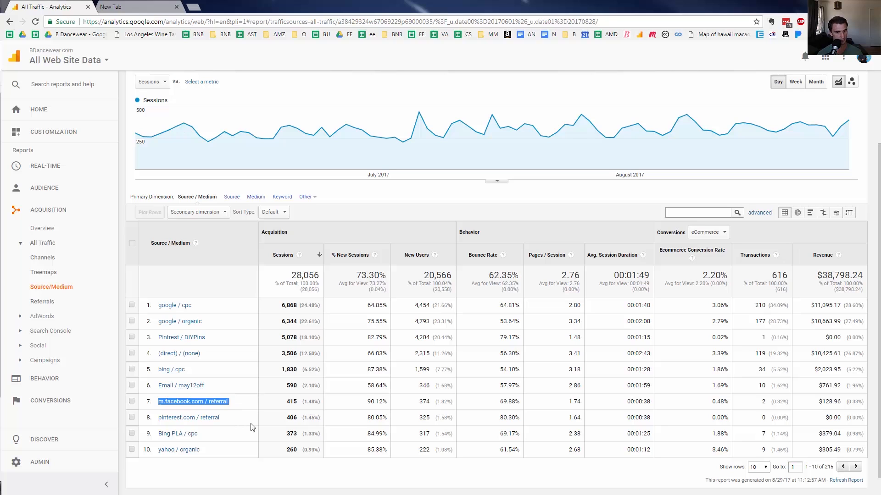
{"action": "triple_click", "coordinate": [251, 423]}
{"action": "triple_click", "coordinate": [246, 433]}
{"action": "left_click", "coordinate": [245, 450]}
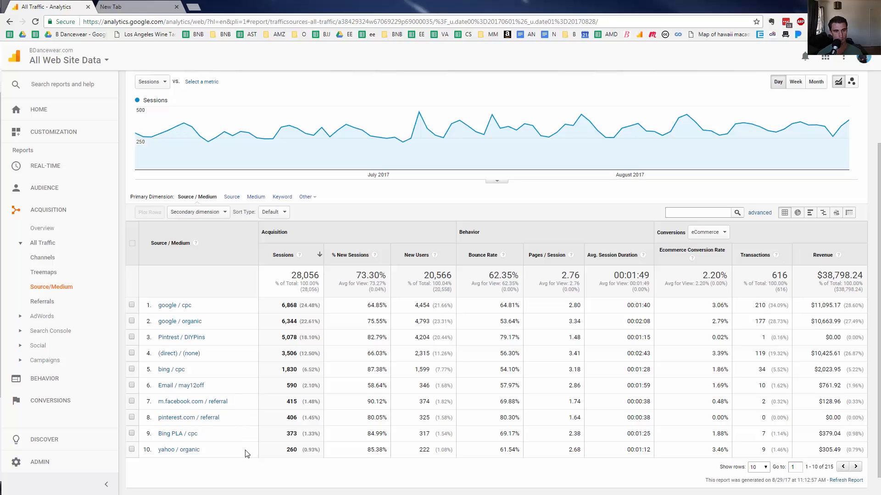
- Show 2500 rows in the traffic table and browse the full list of sources
{"action": "left_click", "coordinate": [759, 467]}
{"action": "left_click", "coordinate": [757, 452]}
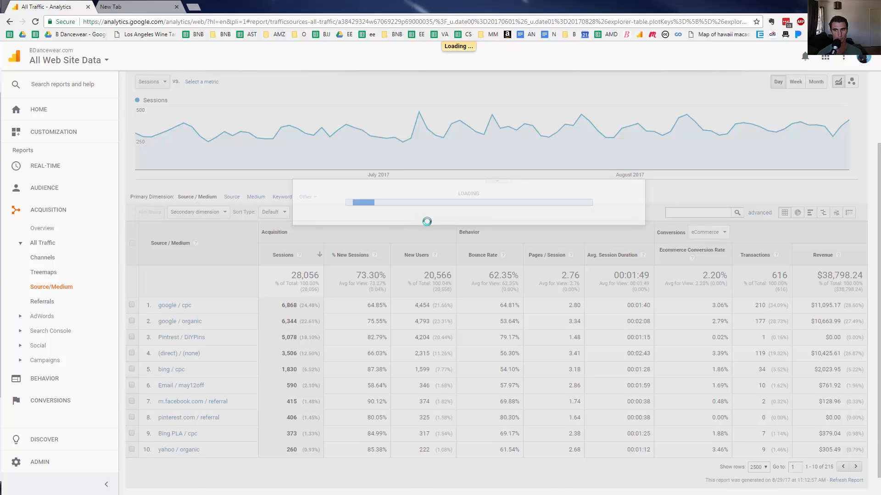
{"action": "scroll", "coordinate": [428, 222], "scroll_direction": "down", "scroll_amount": 20}
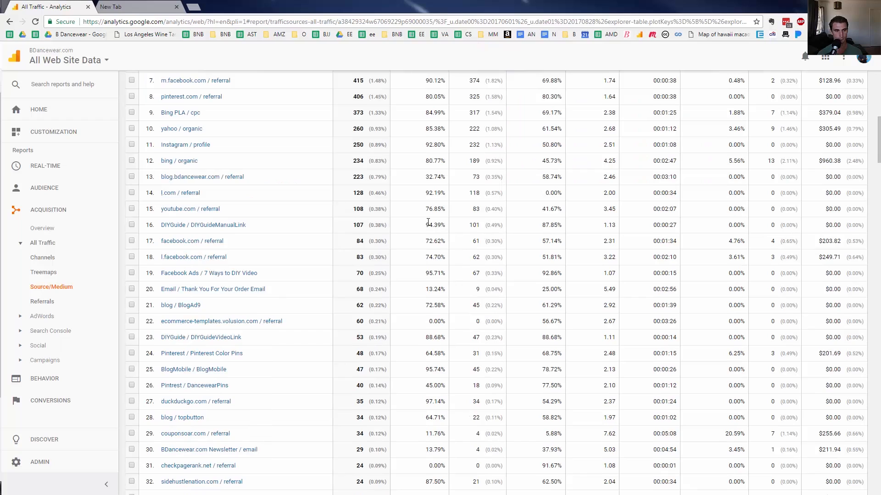
{"action": "scroll", "coordinate": [428, 225], "scroll_direction": "down", "scroll_amount": 20}
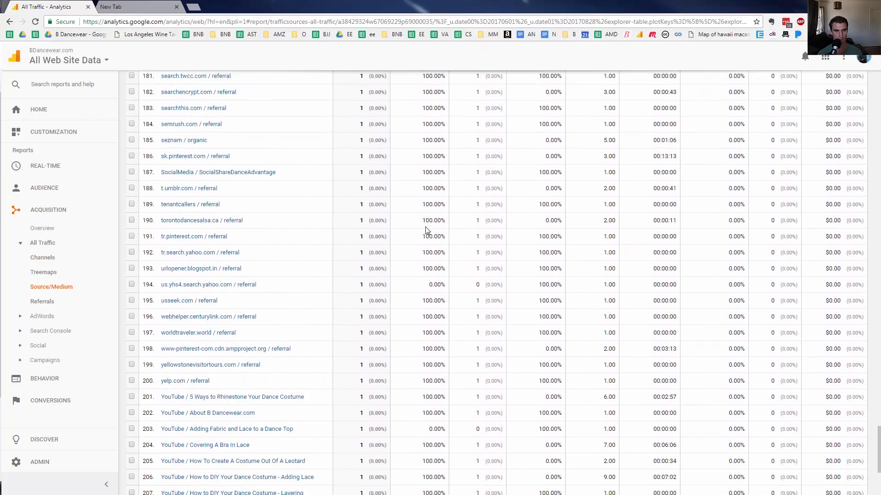
{"action": "scroll", "coordinate": [423, 233], "scroll_direction": "up", "scroll_amount": 20}
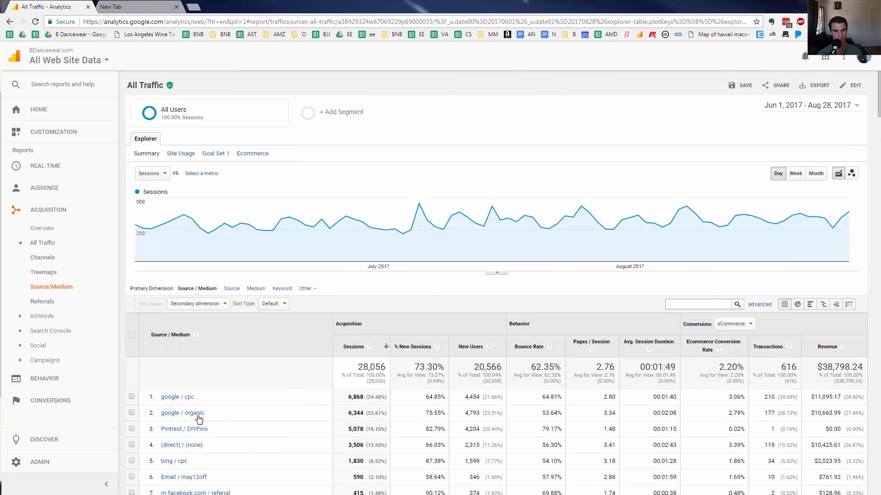
- Examine the google / organic row's sessions, new users, bounce rate and pages per session
{"action": "left_click_drag", "start_coordinate": [347, 412], "coordinate": [374, 418]}
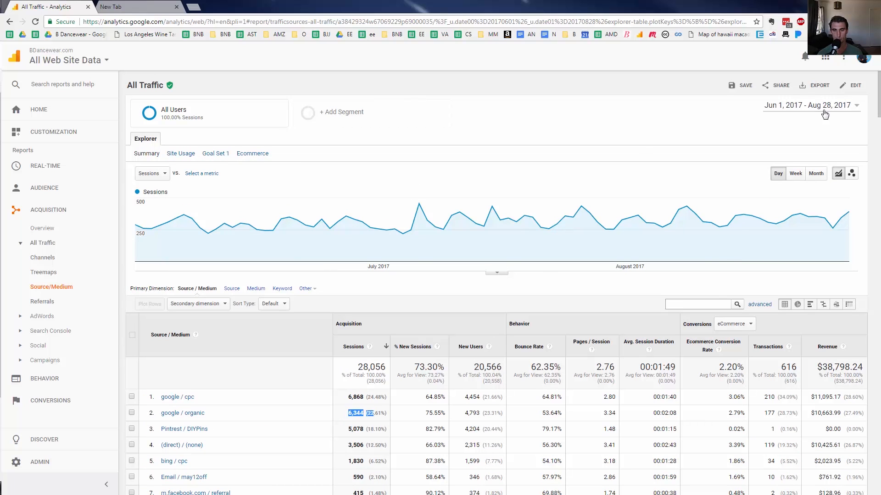
{"action": "left_click_drag", "start_coordinate": [425, 413], "coordinate": [487, 413]}
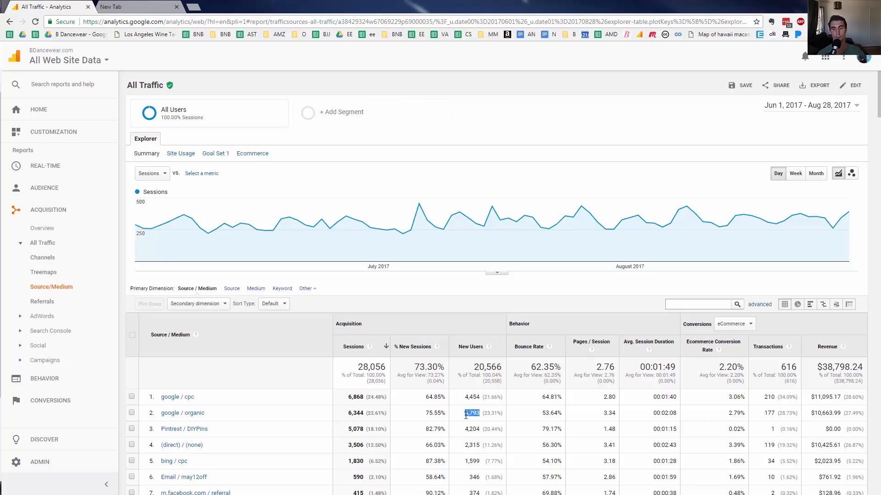
{"action": "triple_click", "coordinate": [540, 415]}
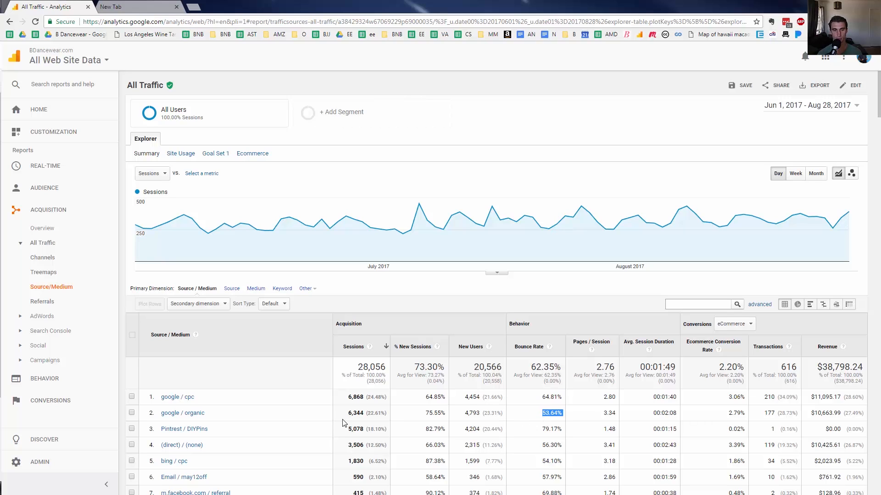
{"action": "left_click_drag", "start_coordinate": [348, 414], "coordinate": [365, 413]}
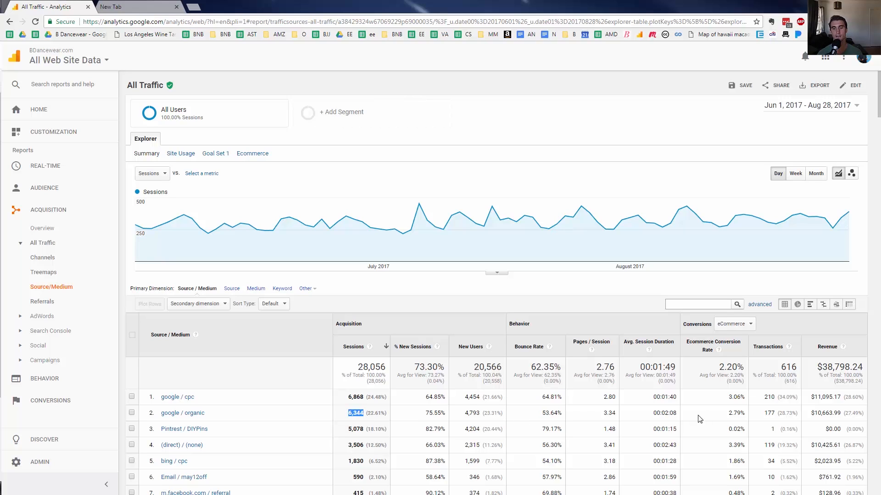
{"action": "left_click_drag", "start_coordinate": [601, 414], "coordinate": [620, 415]}
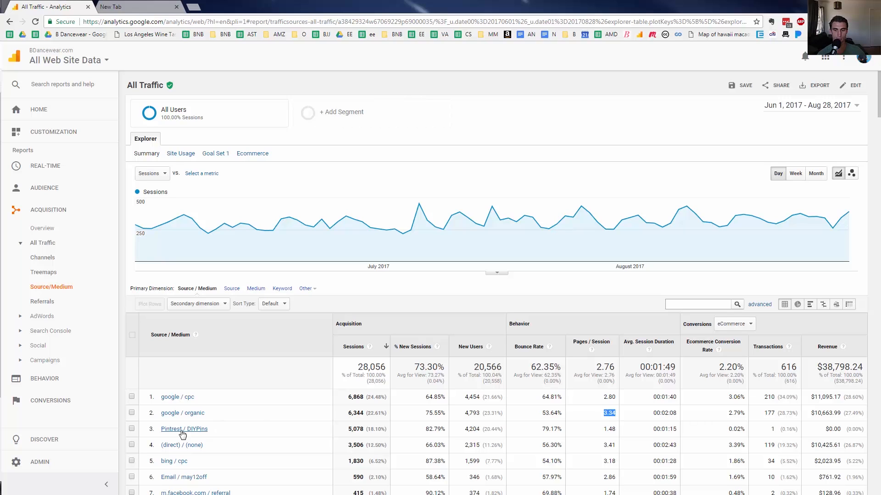
- Check the Pintrest / DIYPins pages per session and conversion rate, and the session durations of google / organic and (direct) / (none)
{"action": "double_click", "coordinate": [606, 428]}
{"action": "mouse_move", "coordinate": [661, 415]}
{"action": "left_mouse_down"}
{"action": "mouse_move", "coordinate": [686, 415]}
{"action": "mouse_move", "coordinate": [671, 415]}
{"action": "left_mouse_up"}
{"action": "left_click_drag", "start_coordinate": [652, 444], "coordinate": [684, 445]}
{"action": "double_click", "coordinate": [730, 429]}
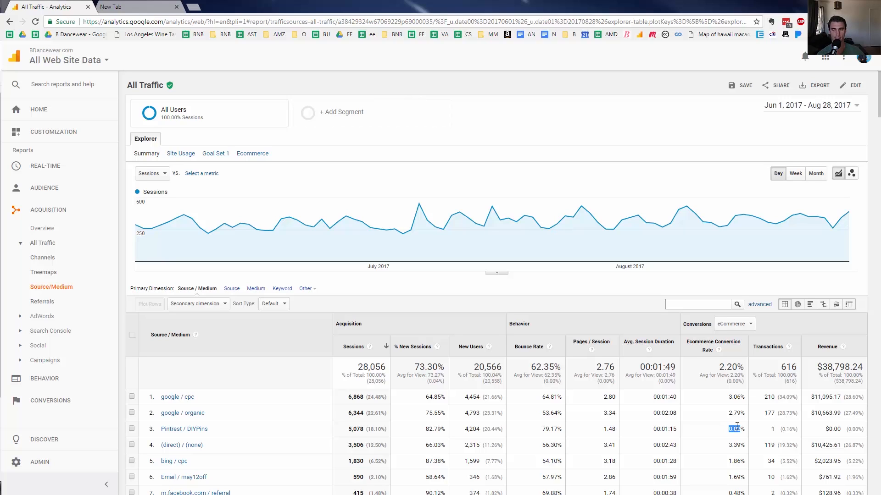
- Compare the ecommerce conversion rates across the sources, including m.facebook.com / referral and (direct) / (none)
{"action": "left_click", "coordinate": [729, 399]}
{"action": "left_click_drag", "start_coordinate": [730, 396], "coordinate": [742, 474]}
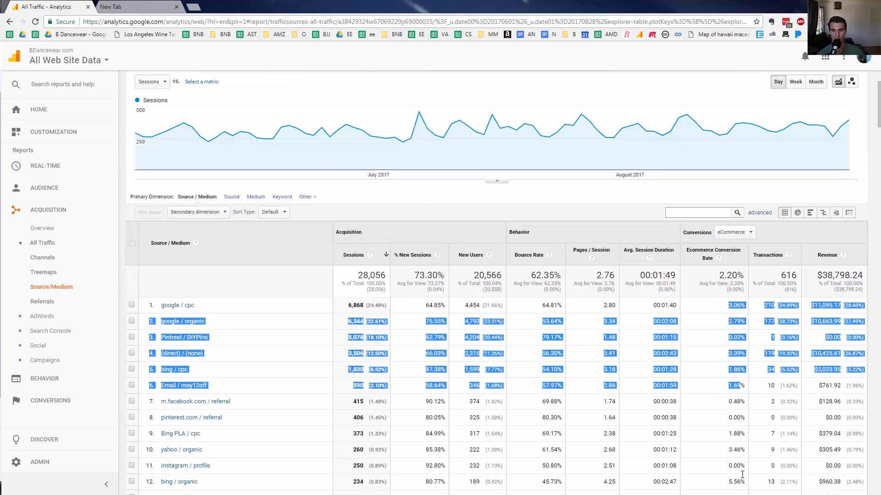
{"action": "double_click", "coordinate": [737, 402]}
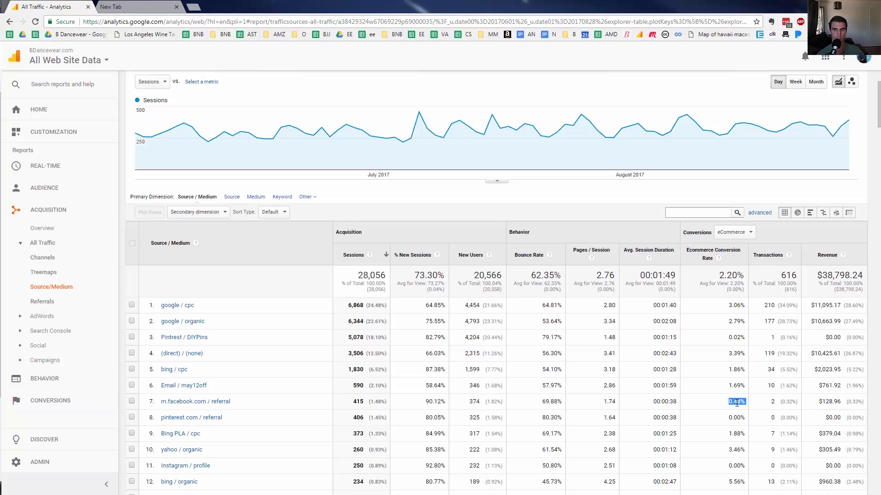
{"action": "scroll", "coordinate": [737, 403], "scroll_direction": "up", "scroll_amount": 1}
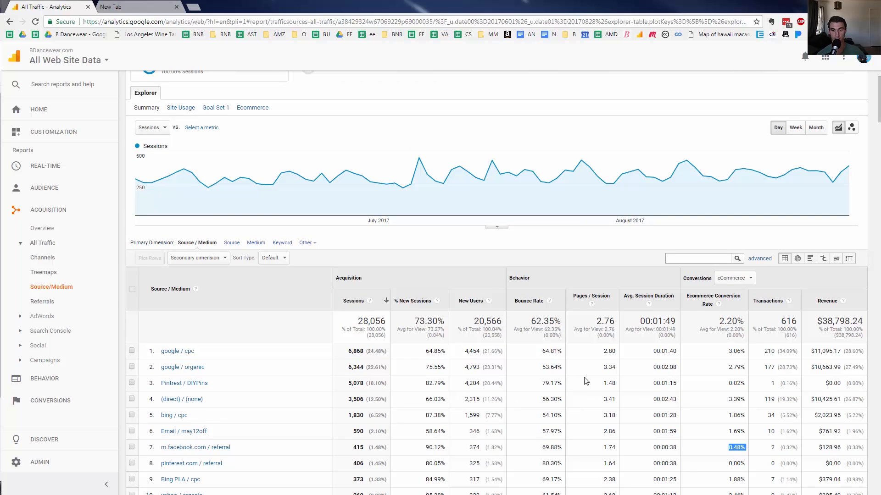
{"action": "double_click", "coordinate": [730, 399]}
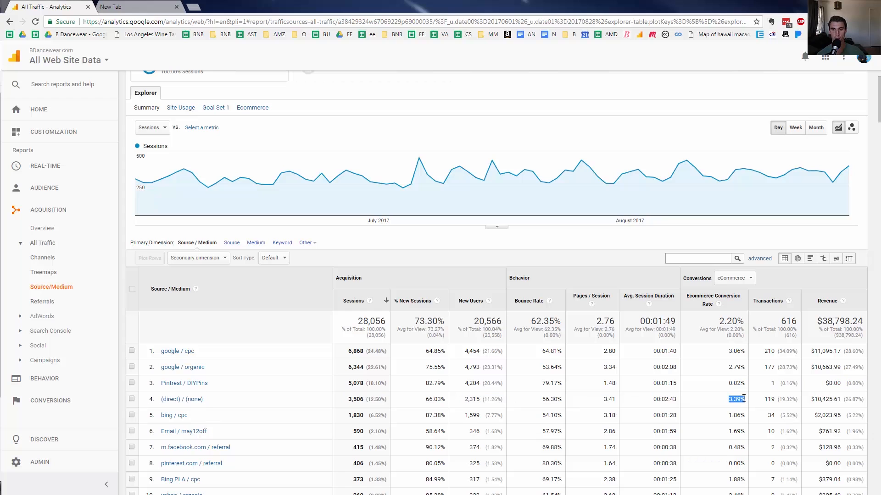
{"action": "scroll", "coordinate": [550, 413], "scroll_direction": "up", "scroll_amount": 1}
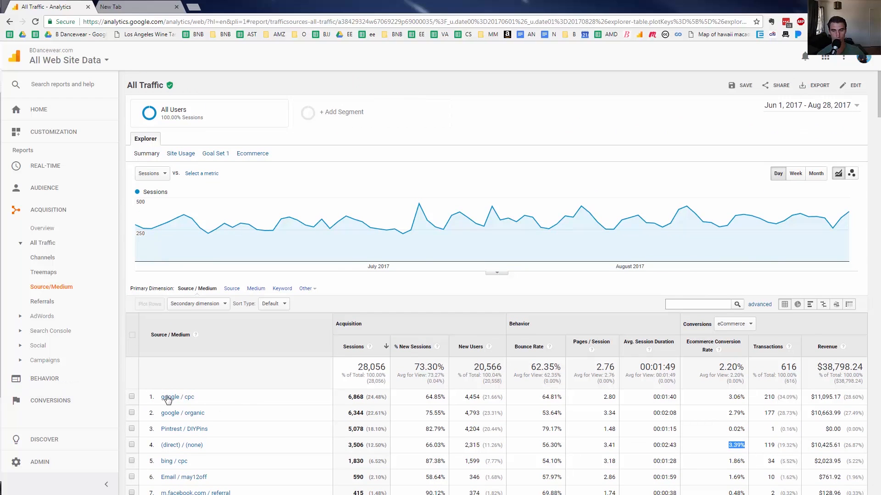
- Examine the google / cpc row's ecommerce conversion rate, transactions and revenue
{"action": "double_click", "coordinate": [740, 395]}
{"action": "scroll", "coordinate": [723, 410], "scroll_direction": "down", "scroll_amount": 2}
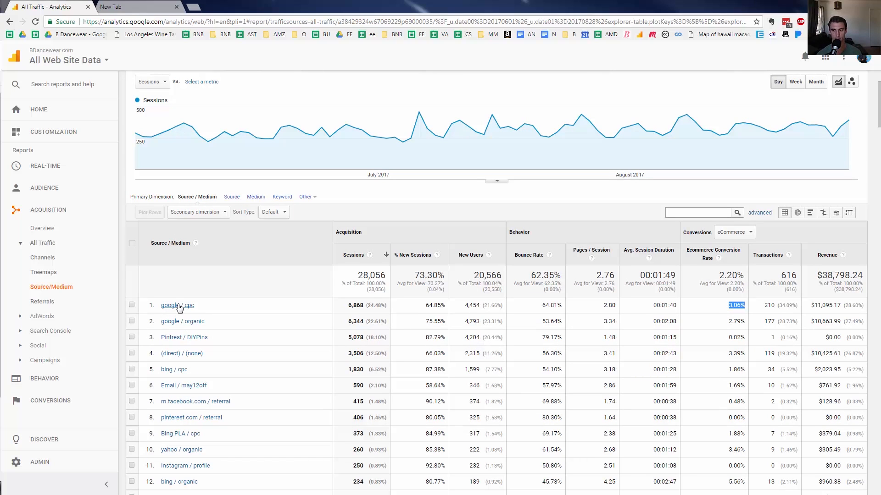
{"action": "double_click", "coordinate": [767, 306]}
{"action": "left_click_drag", "start_coordinate": [810, 306], "coordinate": [860, 310]}
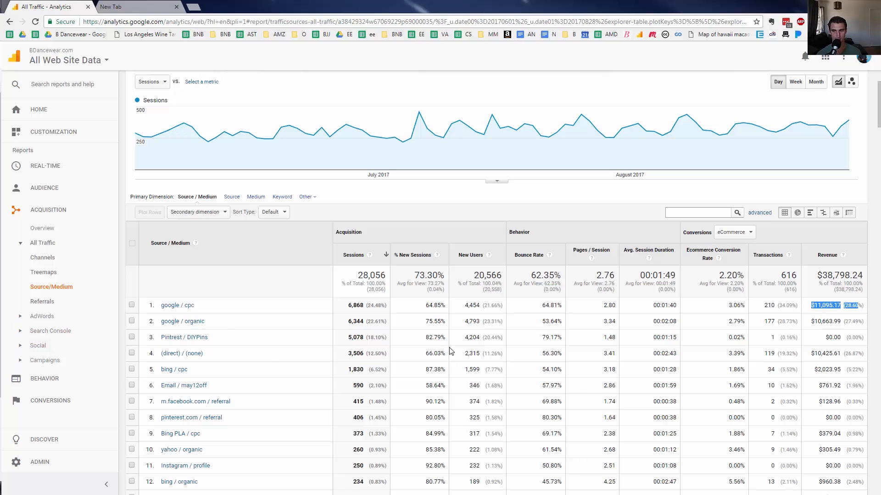
- Compare the revenue of Pintrest / DIYPins, (direct) / (none) and bing / cpc, and check bing / cpc's ecommerce conversion rate
{"action": "left_click_drag", "start_coordinate": [865, 339], "coordinate": [804, 344]}
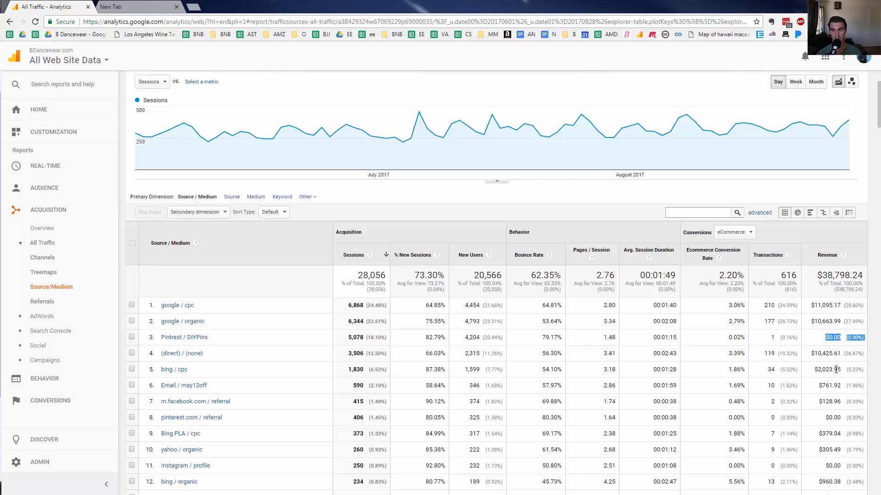
{"action": "triple_click", "coordinate": [812, 355]}
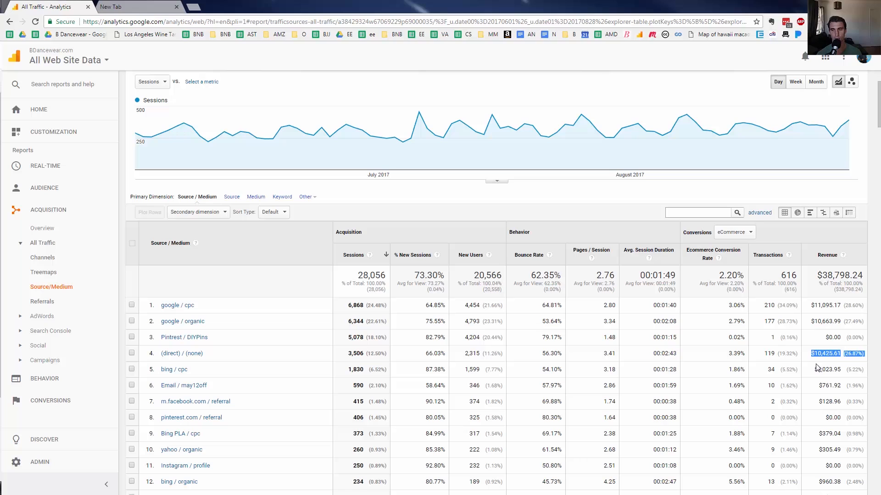
{"action": "triple_click", "coordinate": [816, 370]}
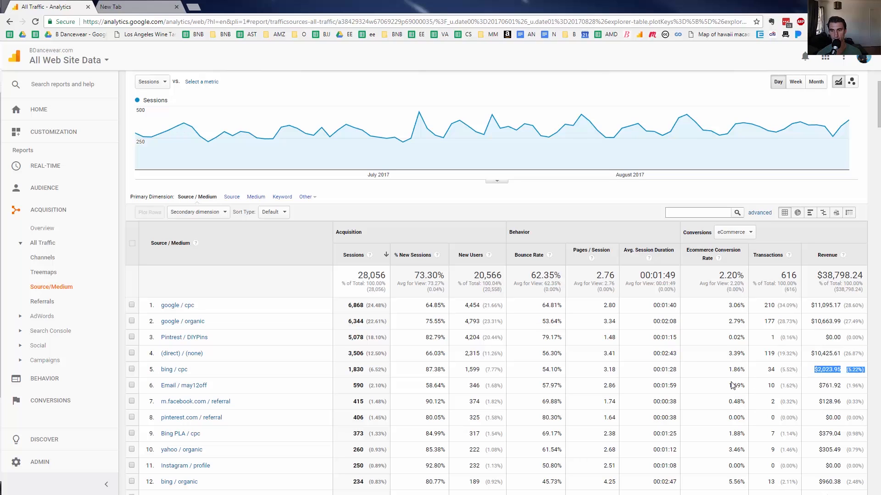
{"action": "left_click_drag", "start_coordinate": [725, 371], "coordinate": [749, 369]}
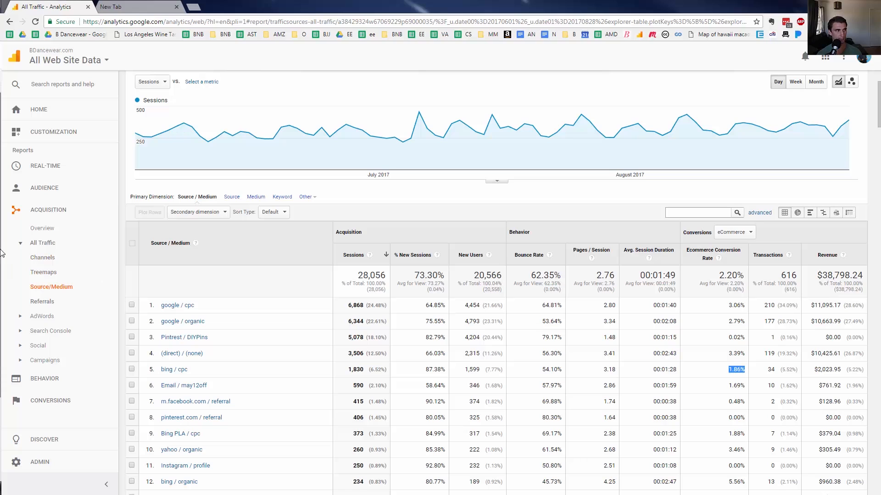
- Add Landing Page as the secondary dimension of the Source/Medium table
{"action": "left_click", "coordinate": [209, 213]}
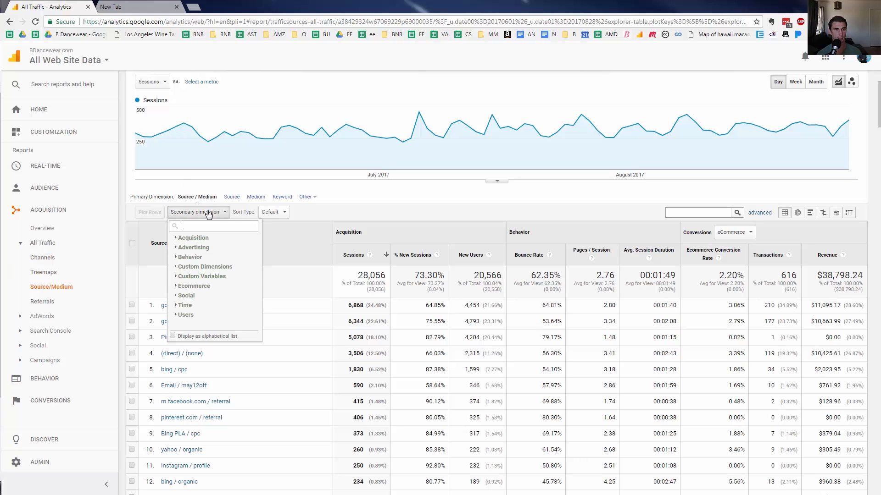
{"action": "left_click", "coordinate": [193, 239]}
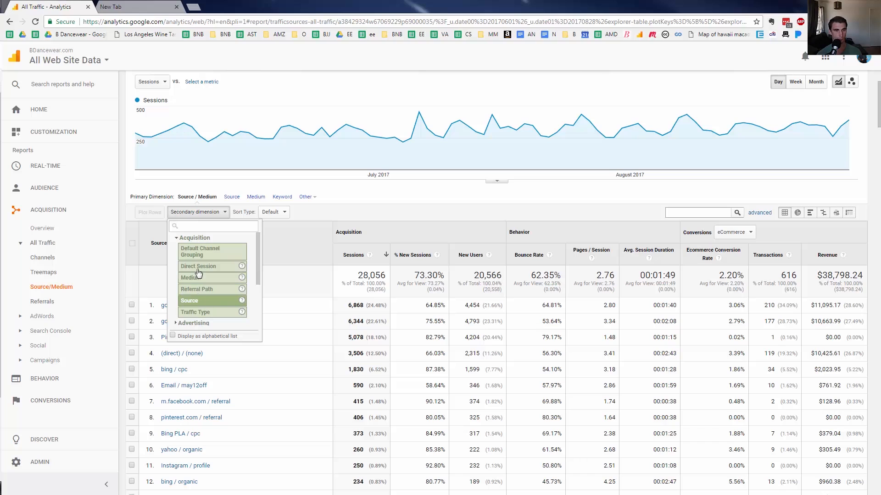
{"action": "left_click", "coordinate": [193, 238]}
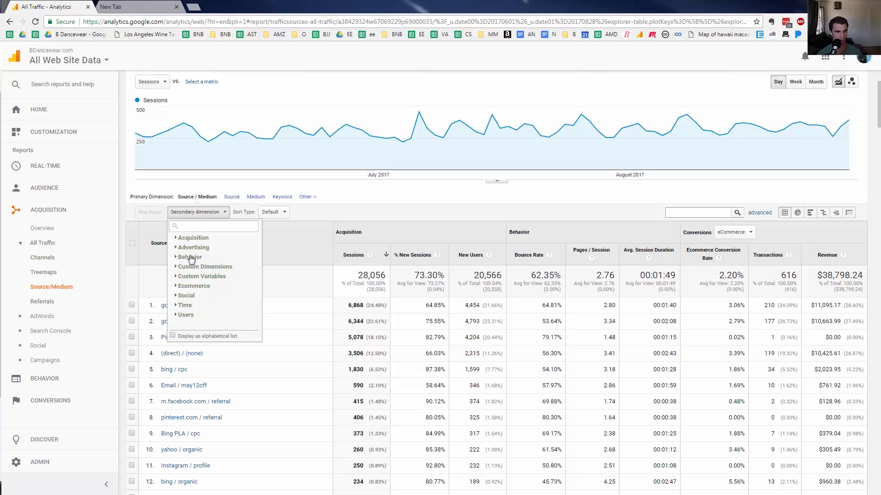
{"action": "left_click", "coordinate": [196, 250]}
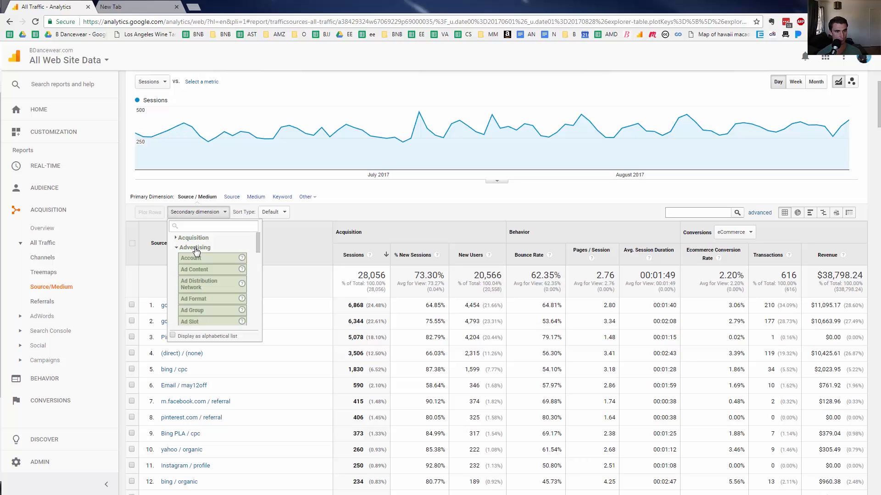
{"action": "left_click", "coordinate": [196, 237]}
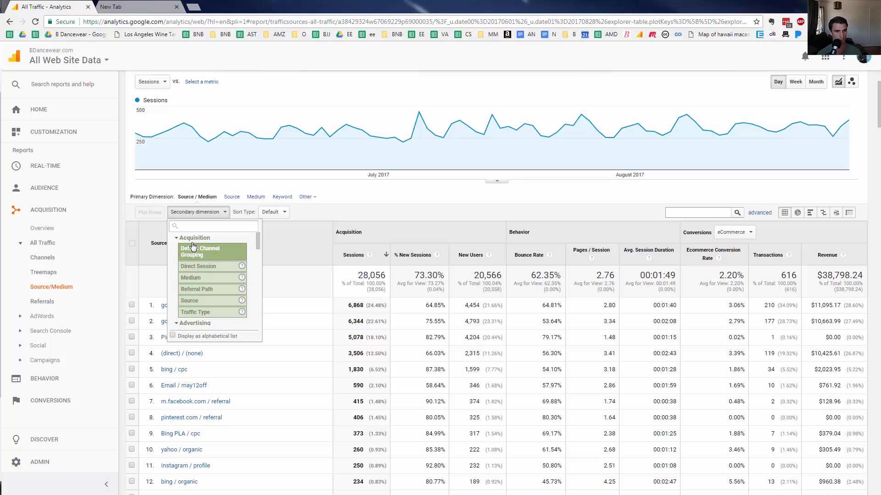
{"action": "scroll", "coordinate": [209, 285], "scroll_direction": "down", "scroll_amount": 3}
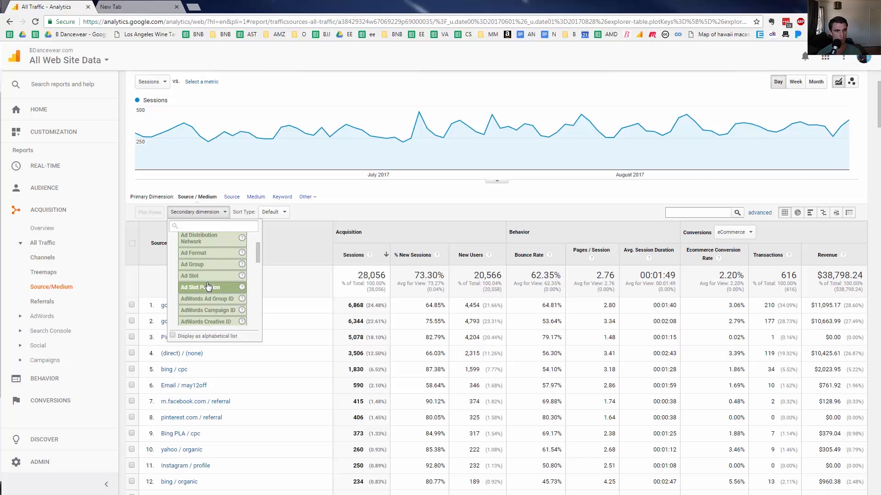
{"action": "scroll", "coordinate": [209, 286], "scroll_direction": "up", "scroll_amount": 5}
{"action": "left_click", "coordinate": [192, 294]}
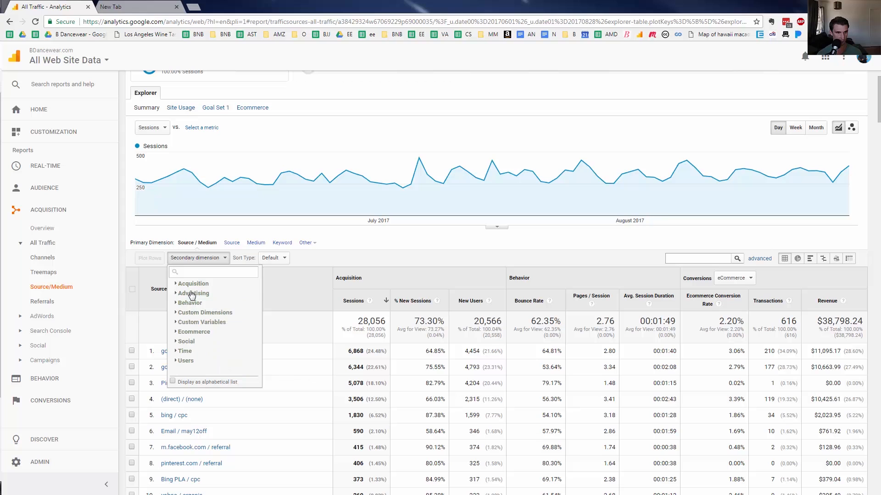
{"action": "left_click", "coordinate": [191, 303]}
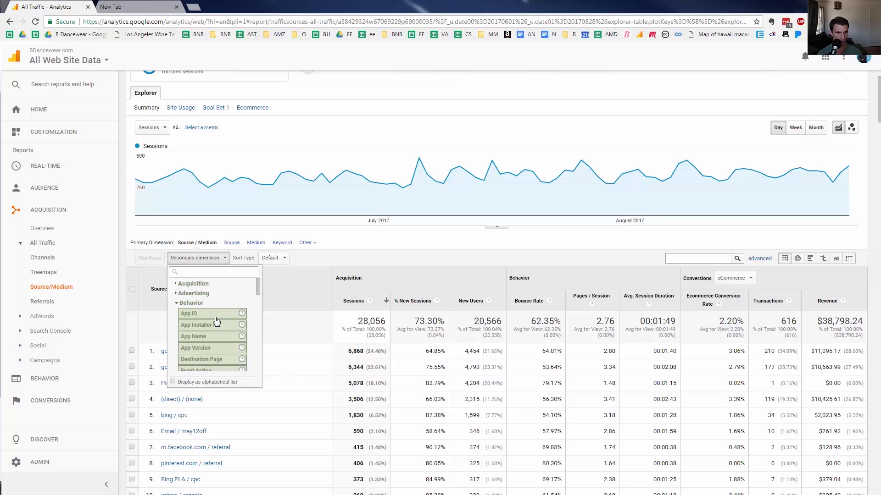
{"action": "scroll", "coordinate": [217, 321], "scroll_direction": "down", "scroll_amount": 2}
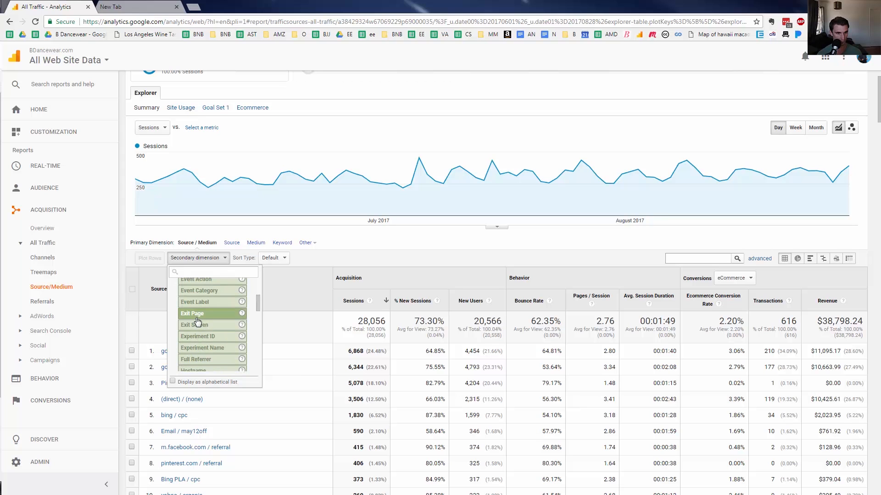
{"action": "left_click", "coordinate": [207, 338]}
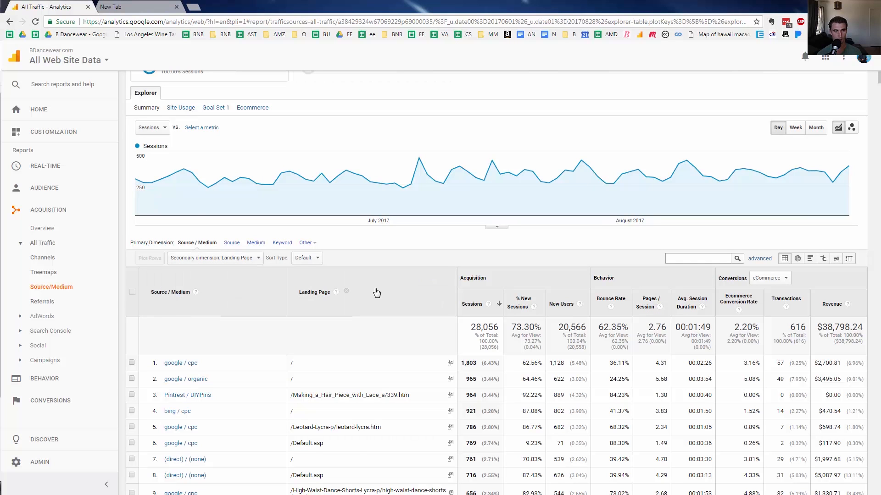
- Sort the table by Source/Medium in descending order and find the Pintrest / DIYPins landing page rows
{"action": "left_click", "coordinate": [160, 293]}
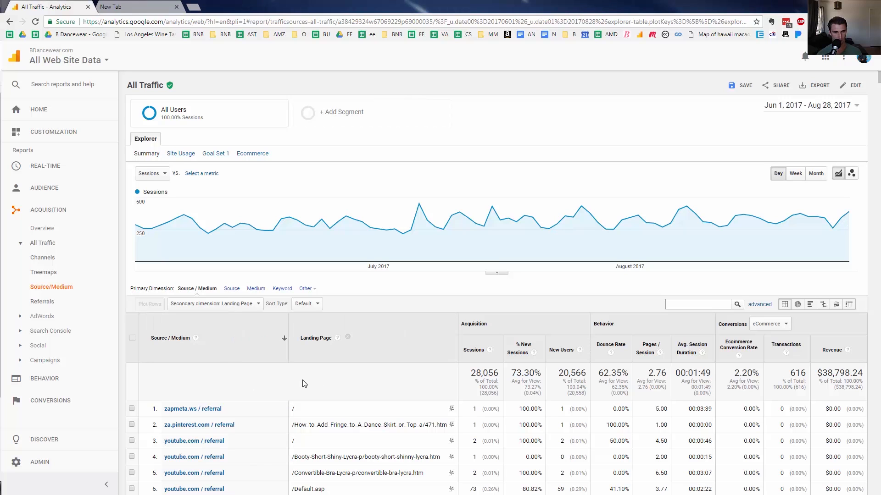
{"action": "scroll", "coordinate": [373, 377], "scroll_direction": "down", "scroll_amount": 1}
{"action": "scroll", "coordinate": [373, 377], "scroll_direction": "down", "scroll_amount": 2}
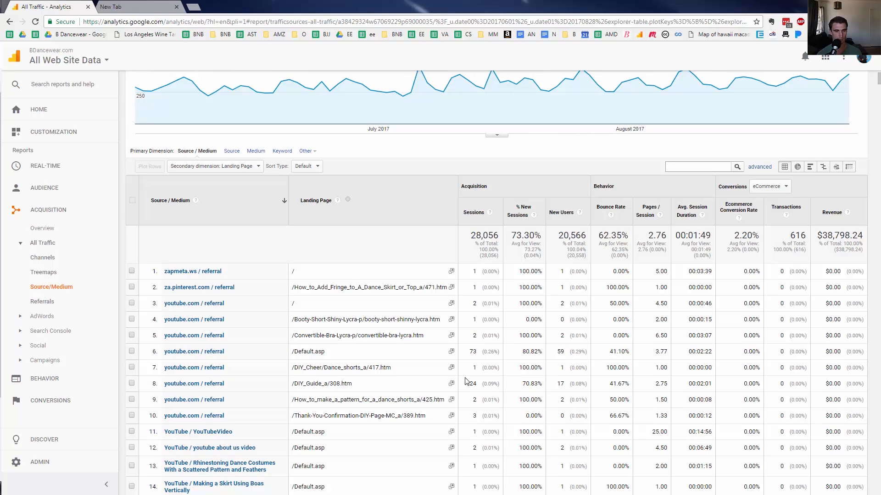
{"action": "scroll", "coordinate": [466, 381], "scroll_direction": "down", "scroll_amount": 6}
{"action": "scroll", "coordinate": [466, 381], "scroll_direction": "down", "scroll_amount": 3}
{"action": "scroll", "coordinate": [466, 381], "scroll_direction": "down", "scroll_amount": 7}
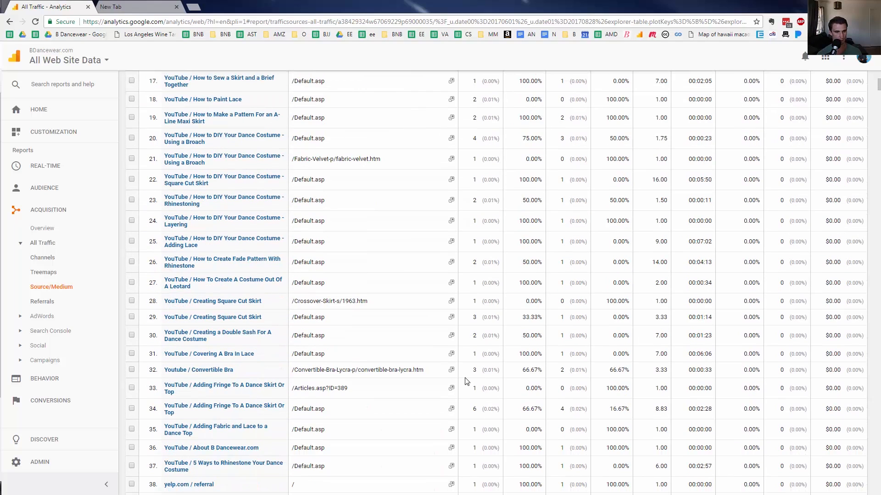
{"action": "scroll", "coordinate": [467, 381], "scroll_direction": "down", "scroll_amount": 9}
{"action": "scroll", "coordinate": [466, 381], "scroll_direction": "down", "scroll_amount": 7}
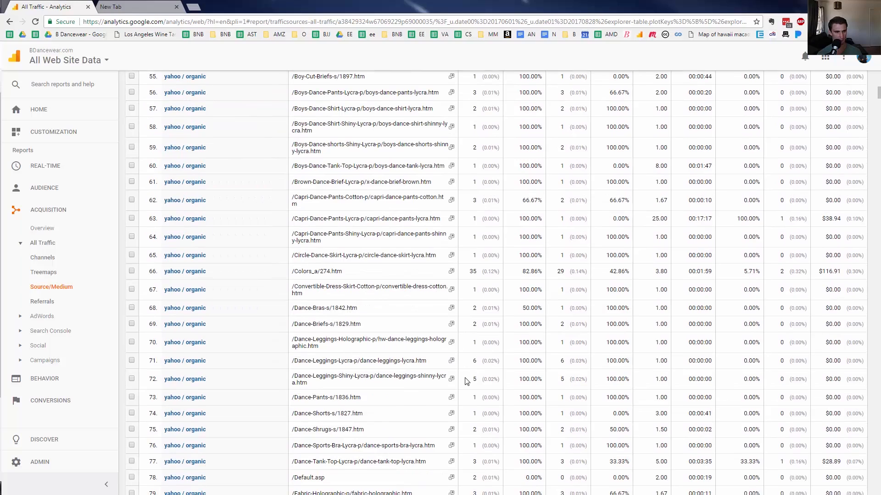
{"action": "scroll", "coordinate": [466, 381], "scroll_direction": "down", "scroll_amount": 20}
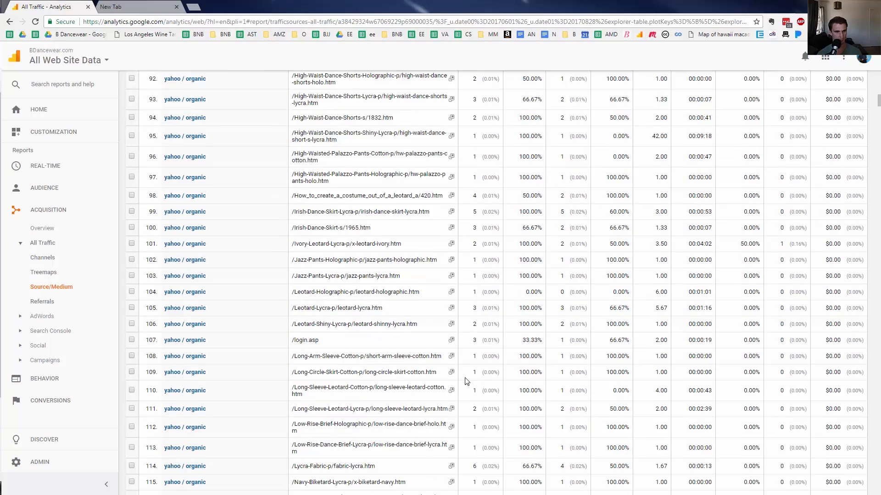
{"action": "scroll", "coordinate": [466, 381], "scroll_direction": "down", "scroll_amount": 10}
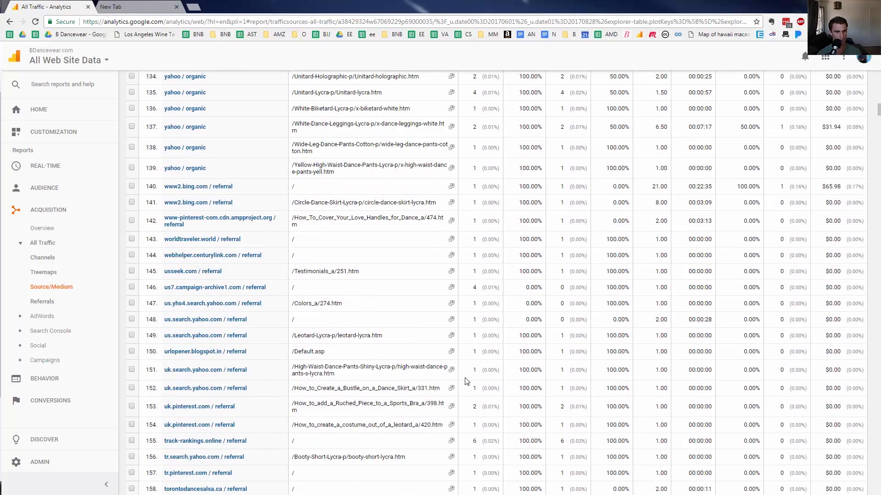
{"action": "scroll", "coordinate": [328, 290], "scroll_direction": "down", "scroll_amount": 11}
{"action": "scroll", "coordinate": [327, 290], "scroll_direction": "down", "scroll_amount": 6}
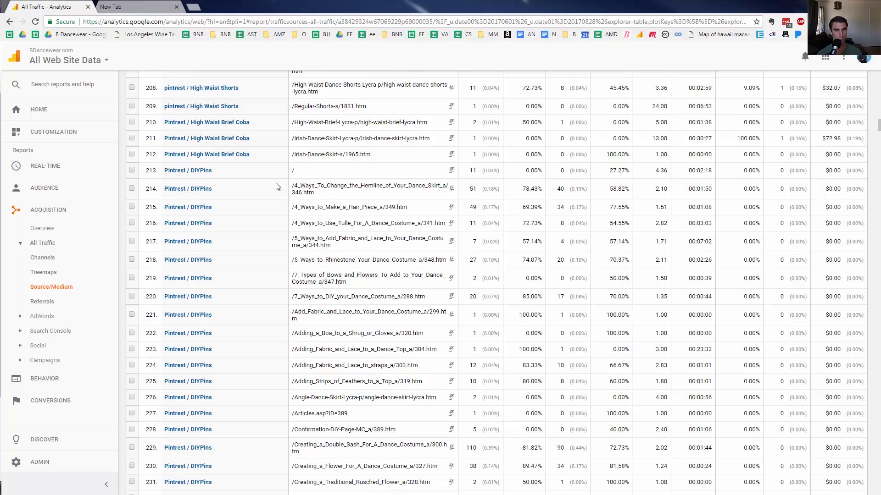
- Examine the Pintrest / DIYPins landing pages and their sessions, including the hemline, hair piece and Creating_Square_Cut_Skirt articles
{"action": "left_click_drag", "start_coordinate": [291, 186], "coordinate": [388, 194]}
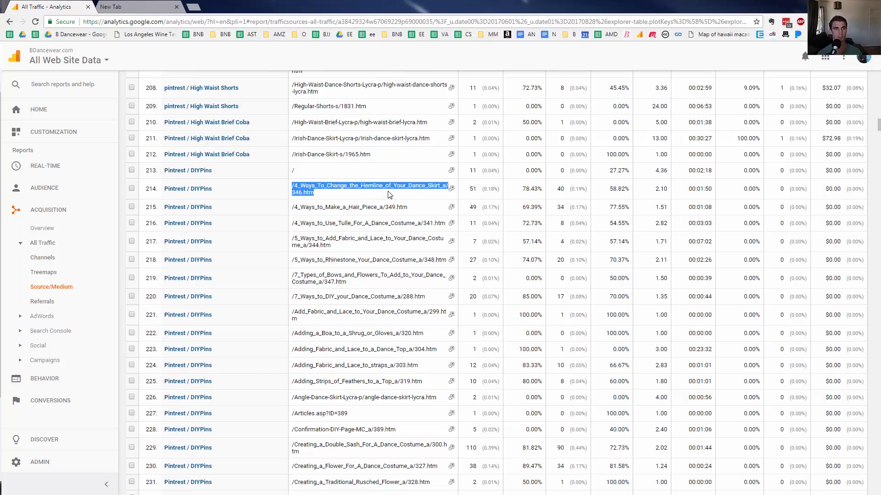
{"action": "left_click", "coordinate": [388, 195]}
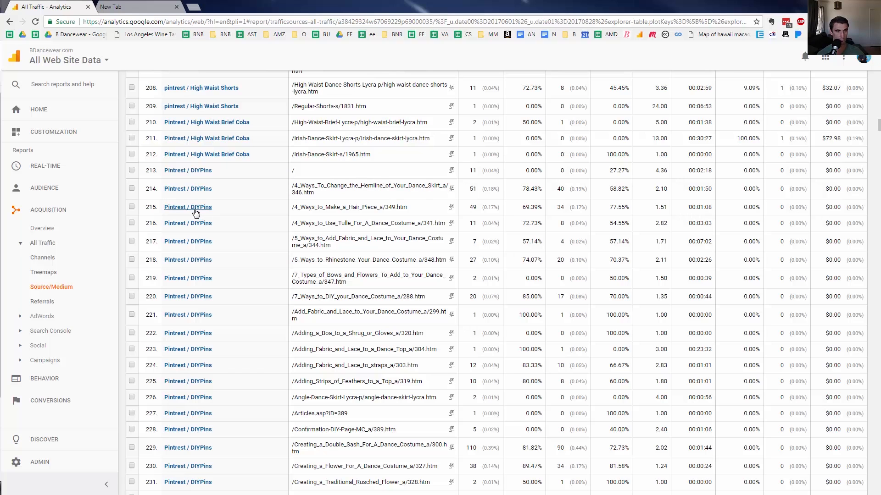
{"action": "left_click_drag", "start_coordinate": [326, 207], "coordinate": [489, 215]}
{"action": "left_click", "coordinate": [491, 208]}
{"action": "scroll", "coordinate": [478, 382], "scroll_direction": "down", "scroll_amount": 1}
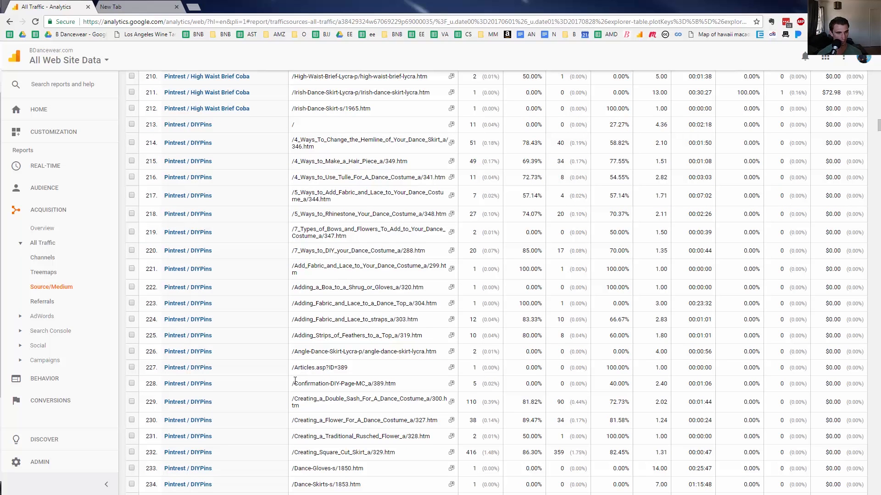
{"action": "triple_click", "coordinate": [370, 454]}
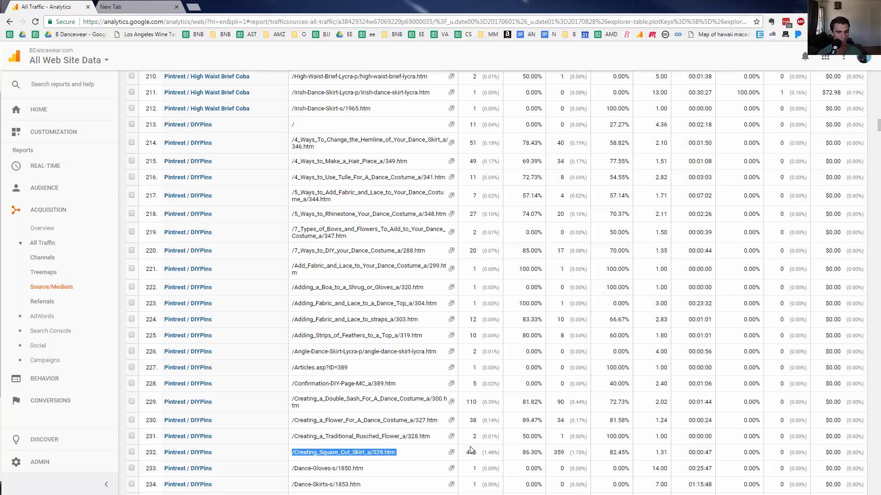
{"action": "scroll", "coordinate": [479, 418], "scroll_direction": "down", "scroll_amount": 5}
- Remove the Landing Page secondary dimension from the table
{"action": "scroll", "coordinate": [479, 418], "scroll_direction": "up", "scroll_amount": 18}
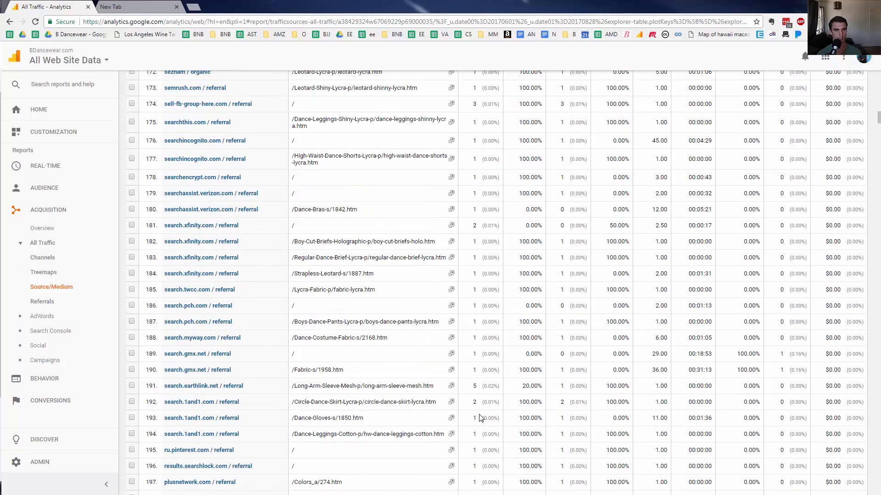
{"action": "scroll", "coordinate": [480, 417], "scroll_direction": "up", "scroll_amount": 20}
{"action": "scroll", "coordinate": [481, 418], "scroll_direction": "up", "scroll_amount": 20}
{"action": "scroll", "coordinate": [480, 418], "scroll_direction": "up", "scroll_amount": 20}
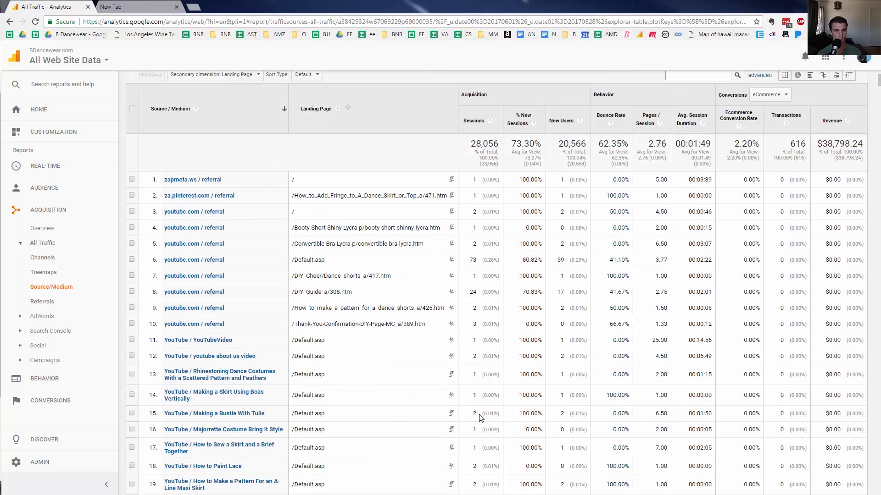
{"action": "scroll", "coordinate": [480, 418], "scroll_direction": "up", "scroll_amount": 5}
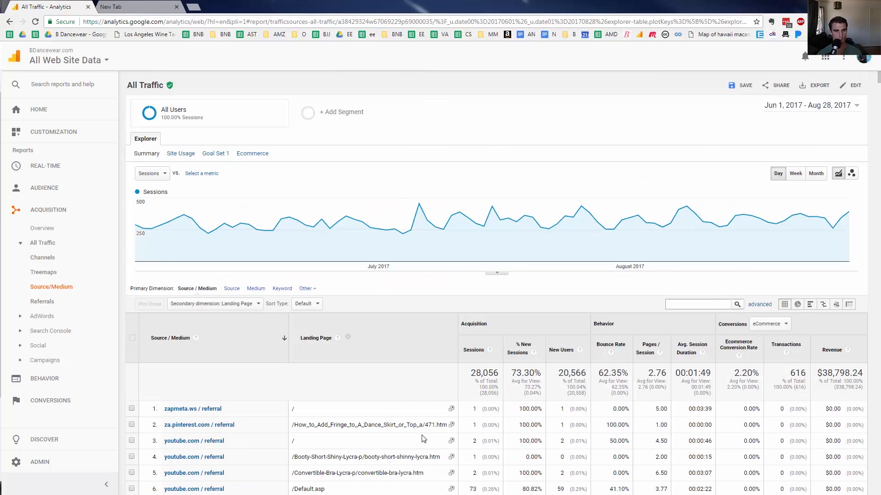
{"action": "left_click", "coordinate": [259, 304]}
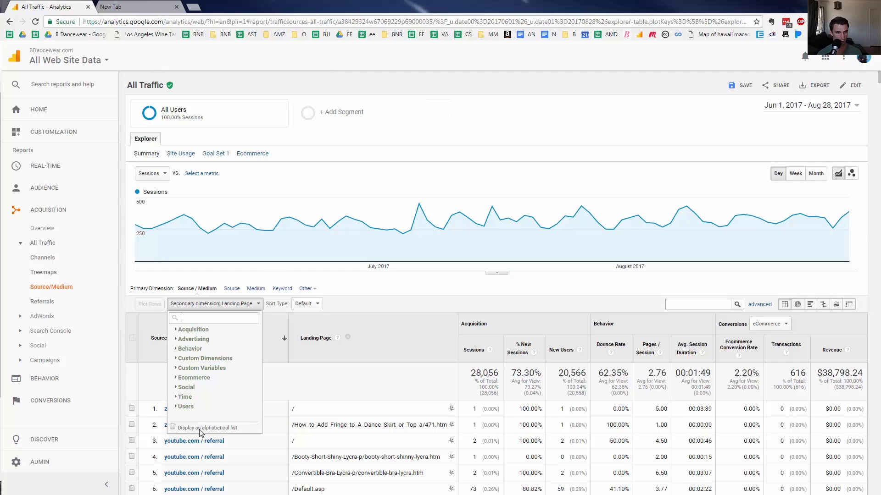
{"action": "left_click", "coordinate": [348, 337]}
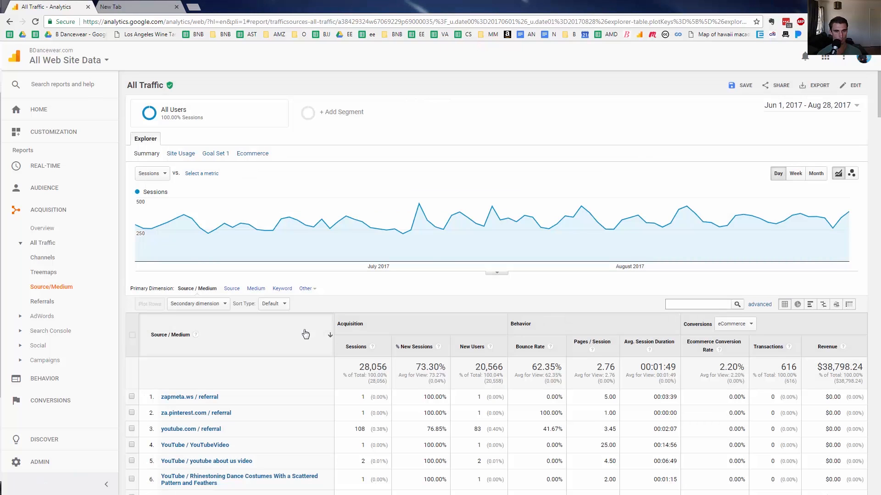
- Sort the Source/Medium table by sessions in descending order
{"action": "left_click", "coordinate": [306, 334]}
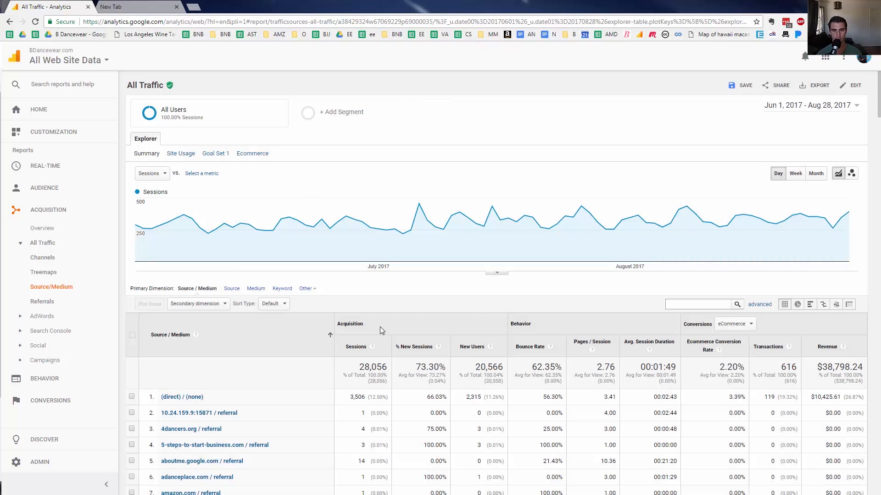
{"action": "left_click", "coordinate": [352, 355]}
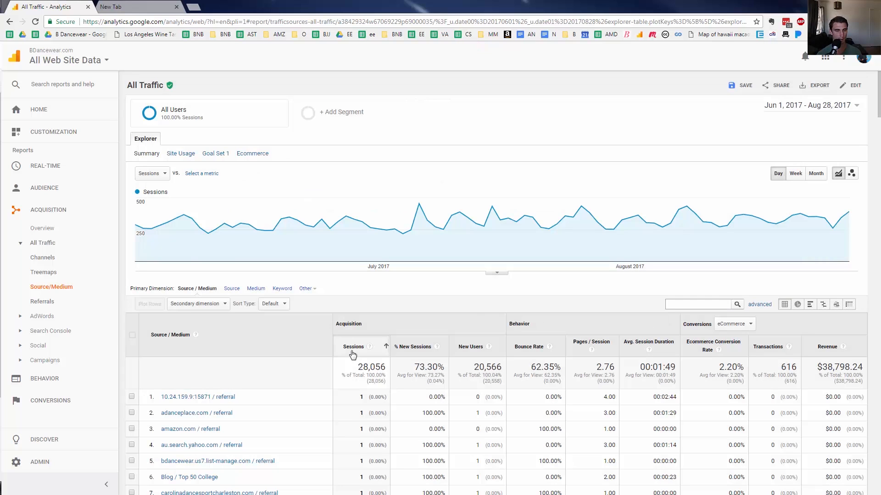
{"action": "left_click", "coordinate": [353, 348]}
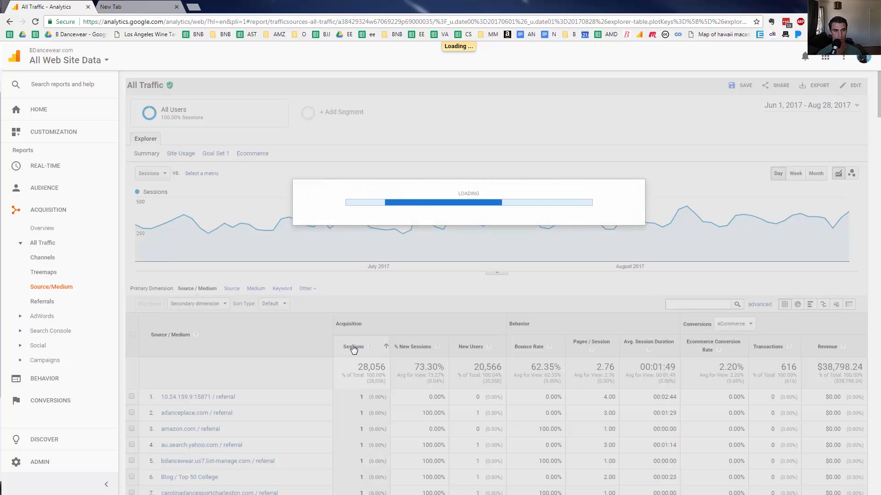
- Examine the session counts and shares of the five sources from google / cpc to bing / cpc
{"action": "scroll", "coordinate": [369, 395], "scroll_direction": "down", "scroll_amount": 3}
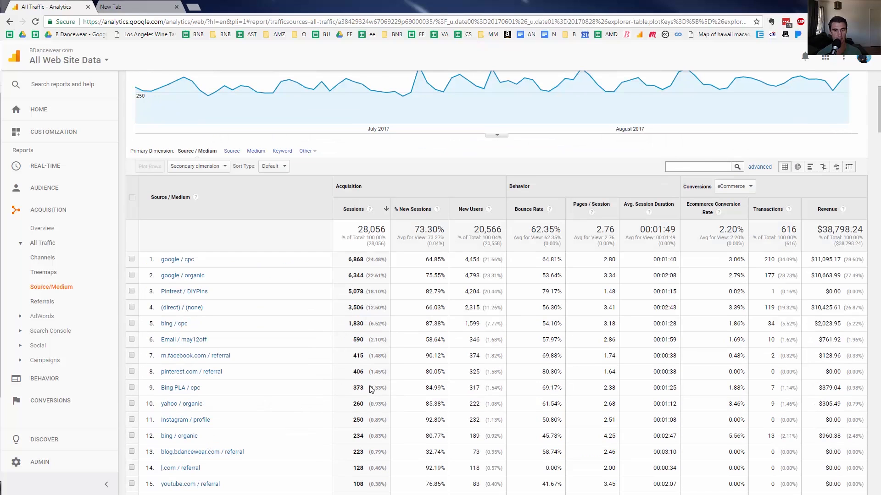
{"action": "left_click_drag", "start_coordinate": [382, 322], "coordinate": [330, 292]}
{"action": "left_click", "coordinate": [330, 291]}
{"action": "left_click_drag", "start_coordinate": [362, 323], "coordinate": [338, 262]}
{"action": "left_click", "coordinate": [338, 262]}
{"action": "left_click_drag", "start_coordinate": [348, 260], "coordinate": [374, 324]}
{"action": "left_click", "coordinate": [370, 326]}
- Sort the Source/Medium table by revenue in descending order
{"action": "left_click", "coordinate": [826, 211]}
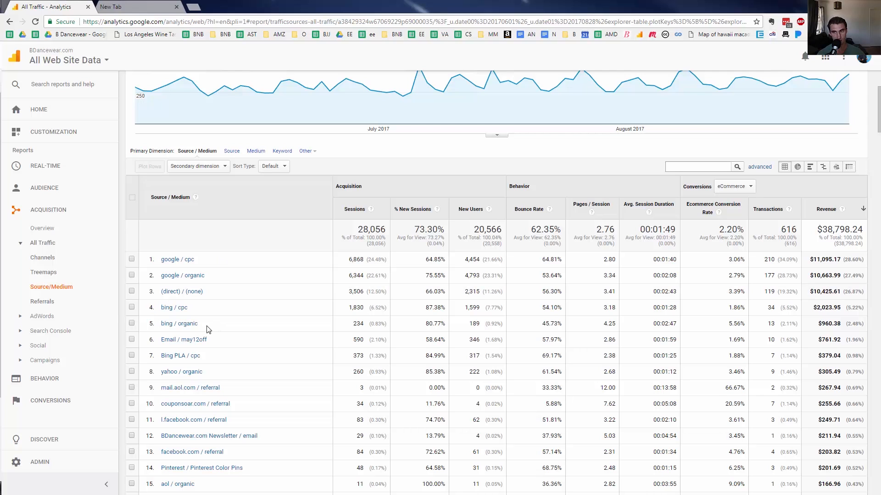
- Sort the Source/Medium table by ecommerce conversion rate in descending order and compare the leading sources' rates with the bing / organic sessions
{"action": "left_click", "coordinate": [703, 212]}
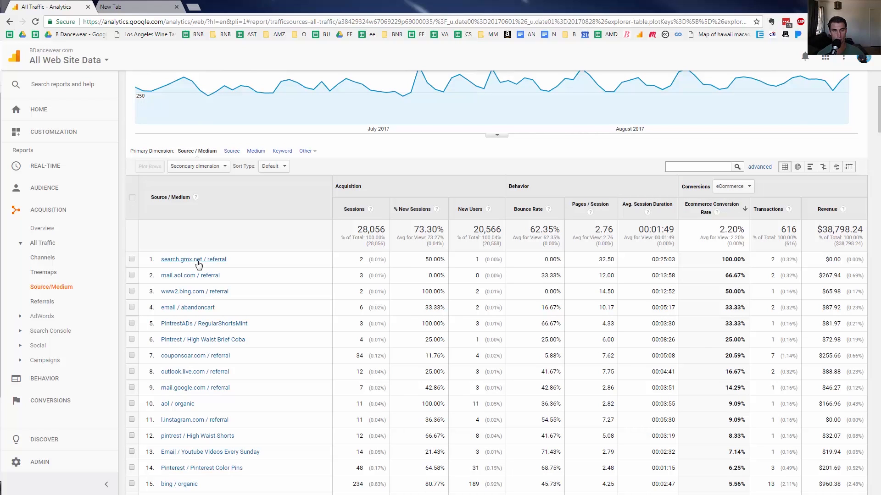
{"action": "double_click", "coordinate": [737, 261]}
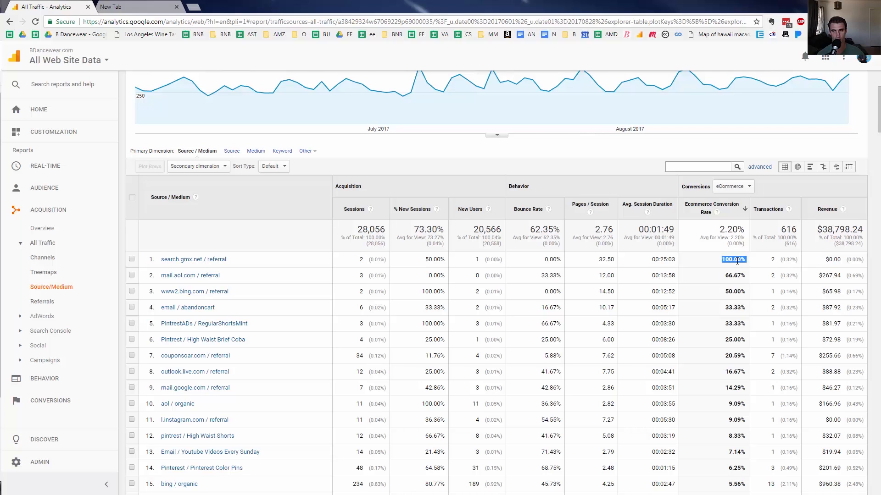
{"action": "scroll", "coordinate": [737, 260], "scroll_direction": "down", "scroll_amount": 2}
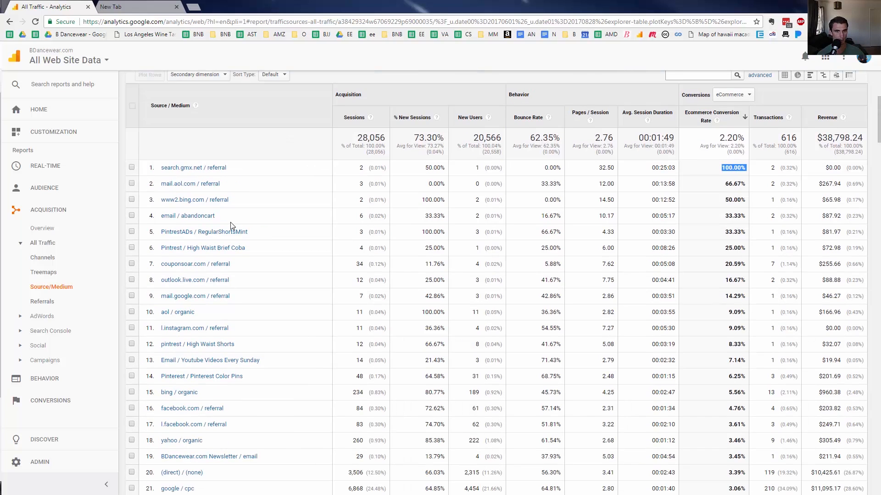
{"action": "triple_click", "coordinate": [356, 394]}
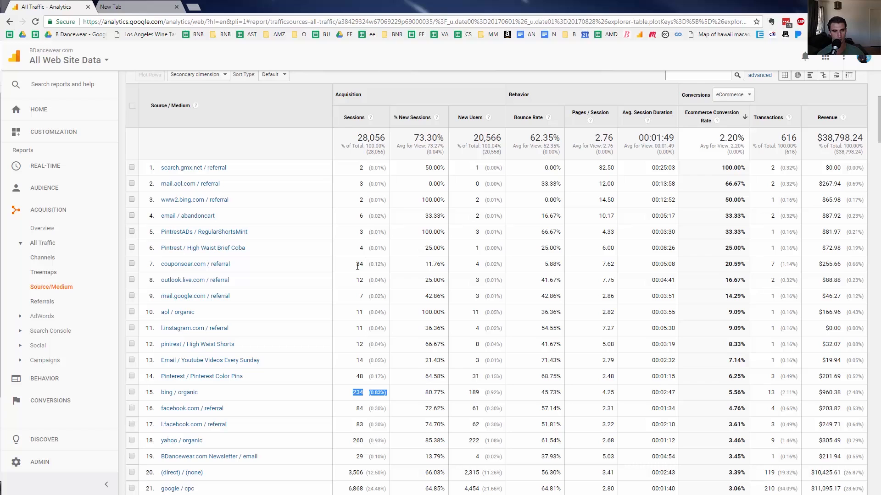
- Examine the ecommerce conversion rates of the lower-ranked sources, including BDancewear.com Newsletter / email
{"action": "scroll", "coordinate": [357, 267], "scroll_direction": "down", "scroll_amount": 2}
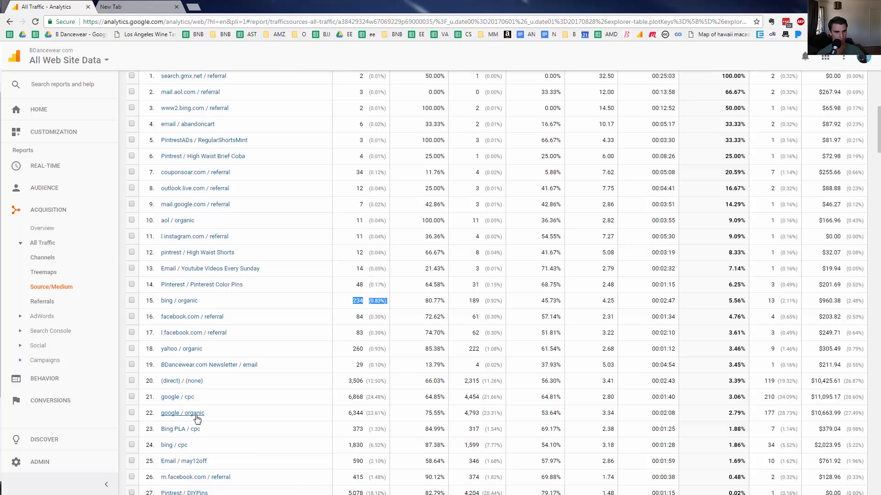
{"action": "triple_click", "coordinate": [283, 368]}
{"action": "left_click", "coordinate": [738, 373]}
{"action": "triple_click", "coordinate": [737, 372]}
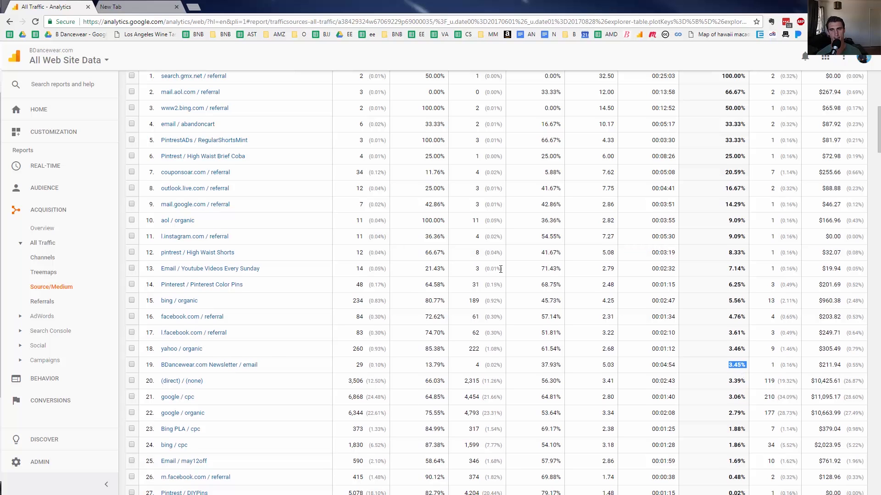
{"action": "scroll", "coordinate": [501, 271], "scroll_direction": "up", "scroll_amount": 5}
{"action": "scroll", "coordinate": [502, 272], "scroll_direction": "down", "scroll_amount": 2}
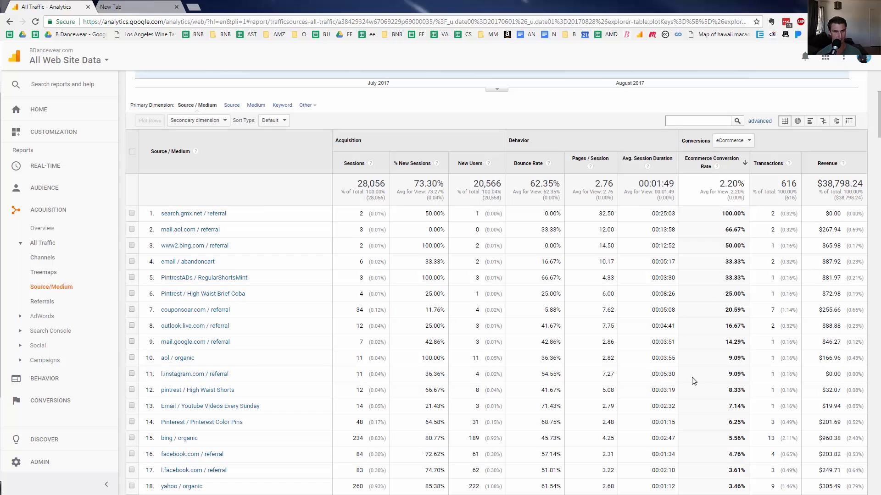
{"action": "scroll", "coordinate": [744, 376], "scroll_direction": "up", "scroll_amount": 3}
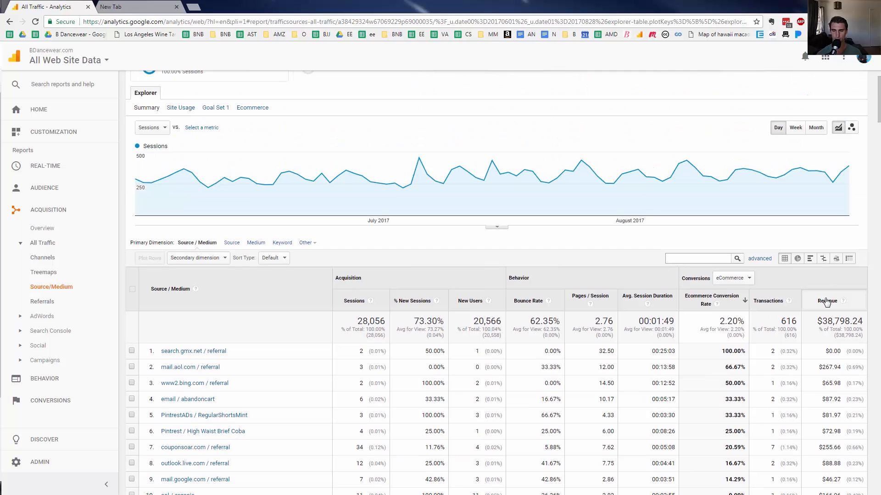
- Sort the table in descending order by pages per session and again by sessions, checking the ecommerce conversion rate of Pintrest / DIYPins
{"action": "left_click", "coordinate": [587, 301]}
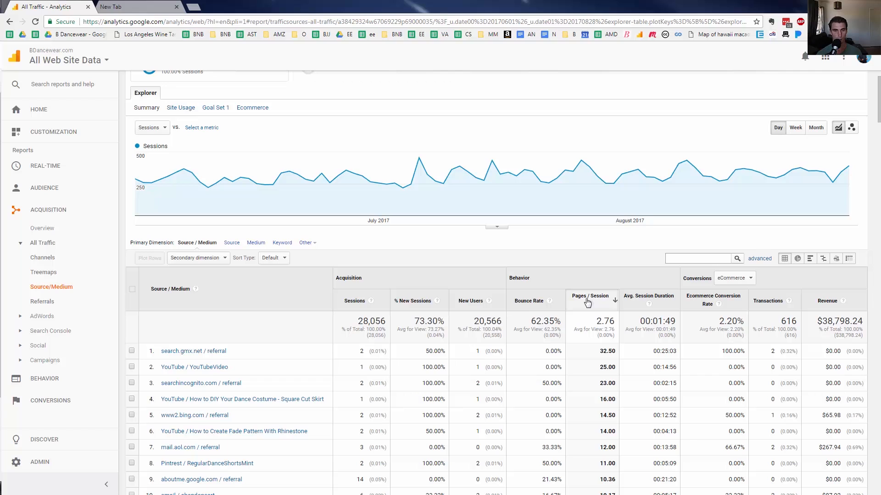
{"action": "left_click", "coordinate": [356, 301]}
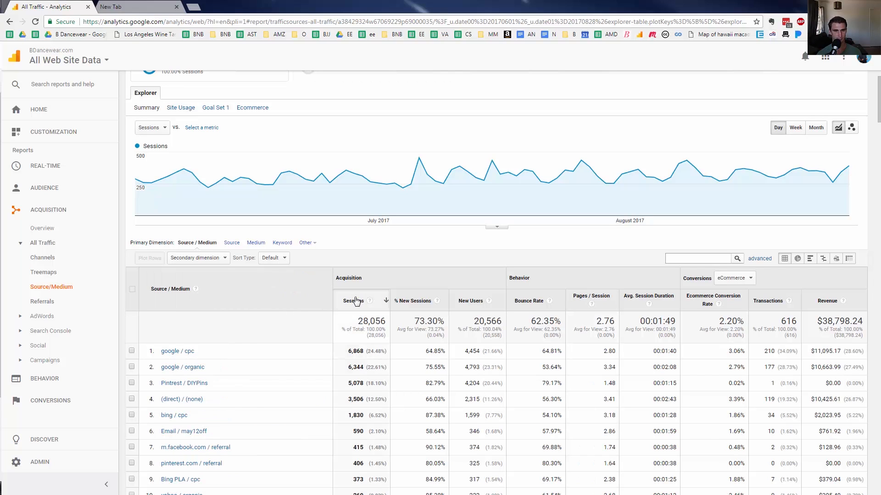
{"action": "left_click_drag", "start_coordinate": [732, 384], "coordinate": [746, 385]}
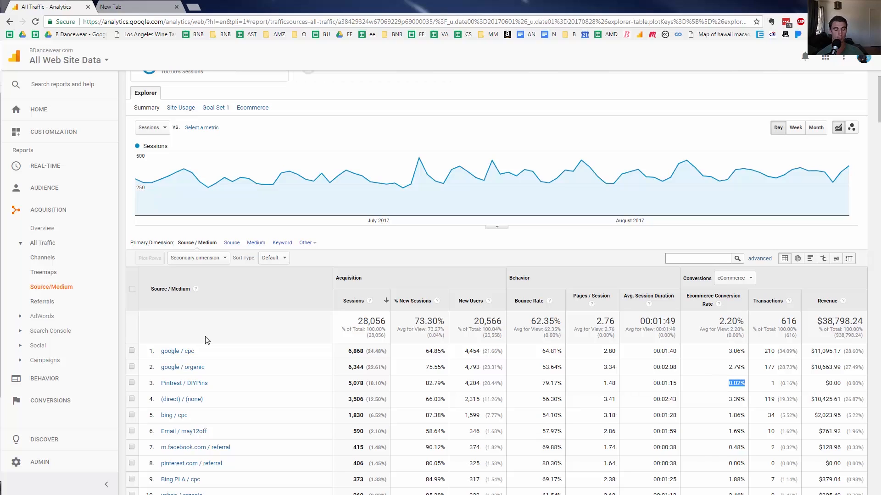
- Show the Goal Set 1 metrics for the sources and check the goal conversion rate of Pintrest / DIYPins
{"action": "left_click", "coordinate": [221, 112]}
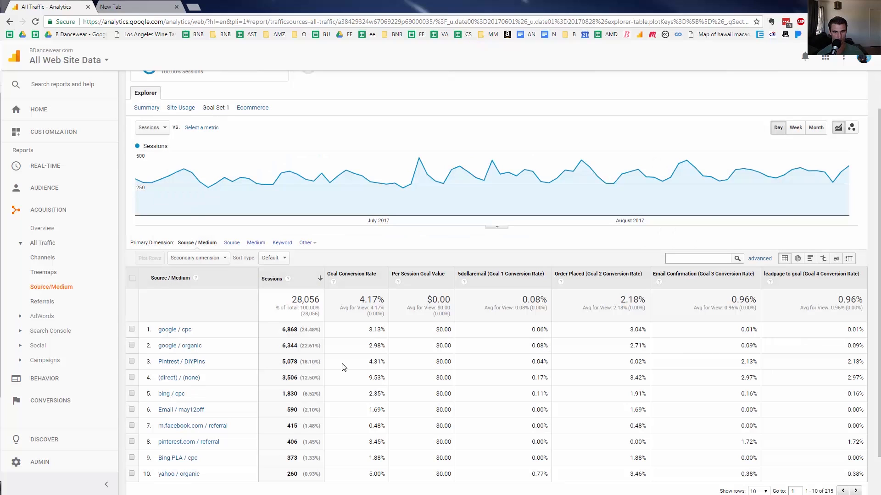
{"action": "left_click_drag", "start_coordinate": [366, 362], "coordinate": [386, 362]}
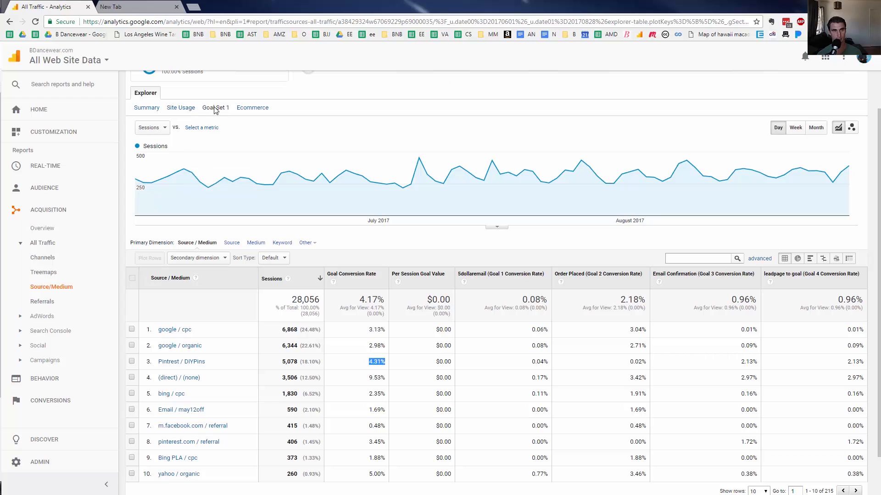
- Show the Ecommerce metrics and check the average order values of (direct) / (none) and Email / may12off
{"action": "left_click", "coordinate": [255, 108]}
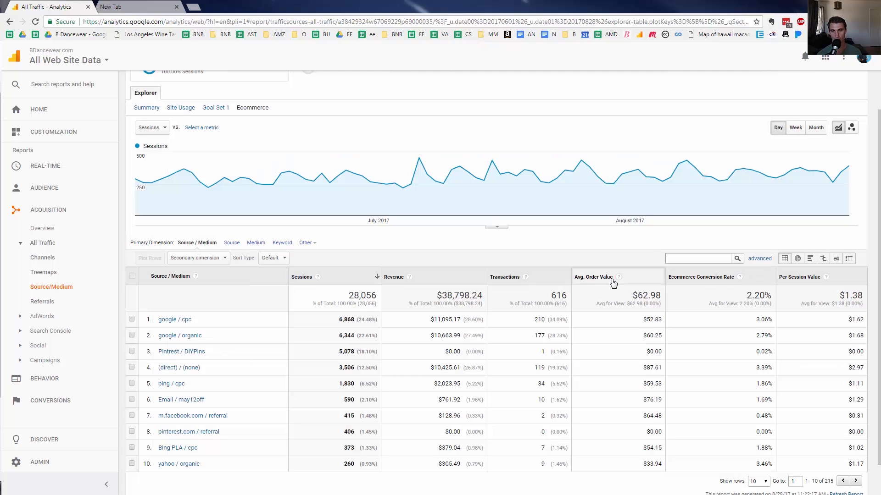
{"action": "double_click", "coordinate": [642, 373]}
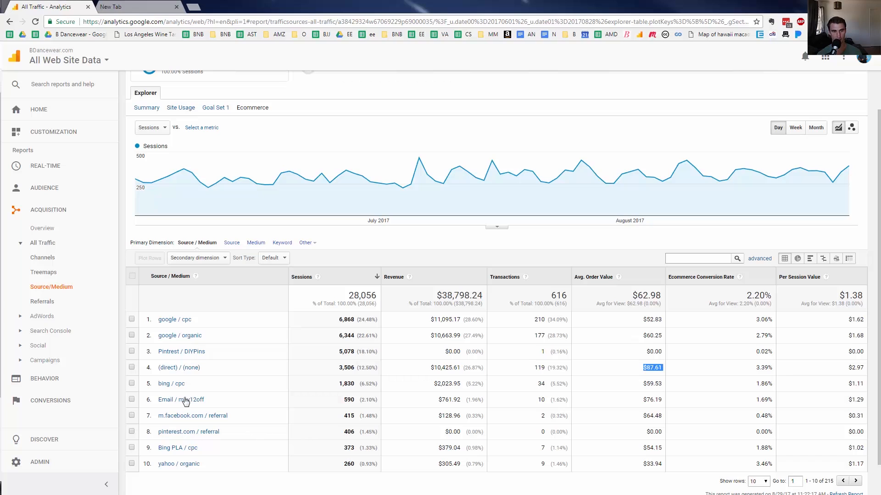
{"action": "double_click", "coordinate": [603, 397]}
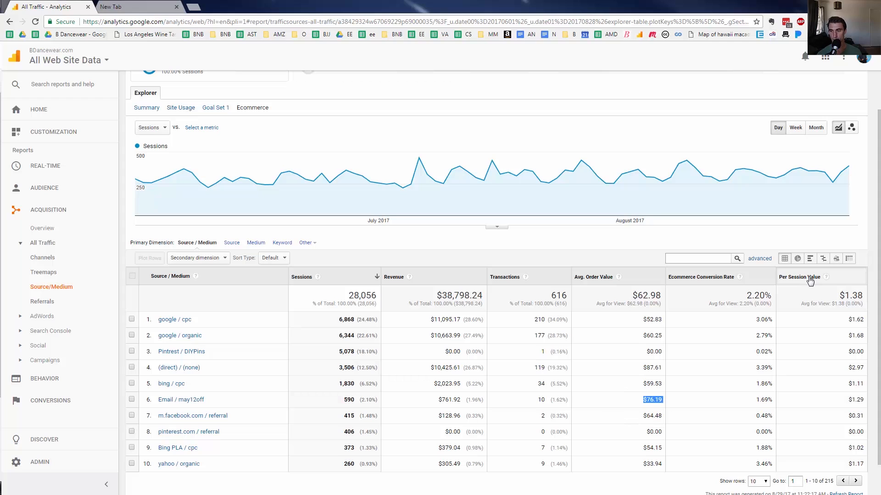
- Sort the Ecommerce table by per session value in descending order and check the sessions of BDancewear.com Newsletter / email
{"action": "left_click", "coordinate": [810, 277]}
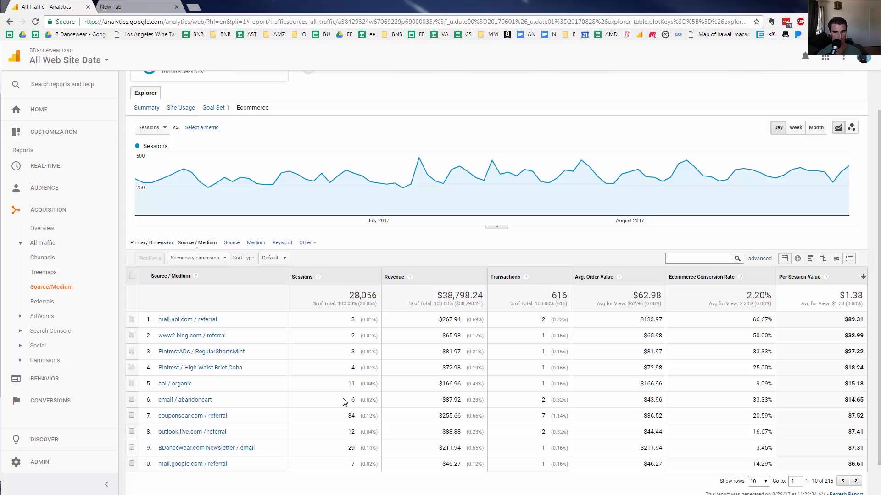
{"action": "scroll", "coordinate": [354, 417], "scroll_direction": "down", "scroll_amount": 2}
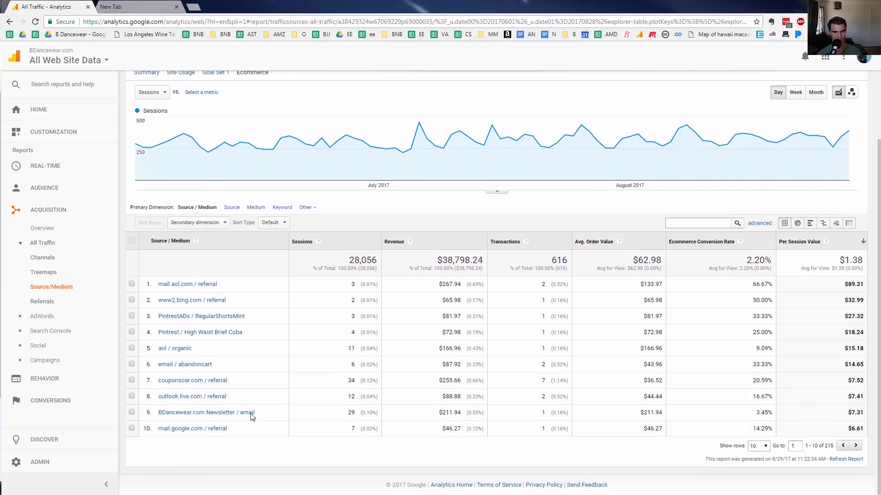
{"action": "triple_click", "coordinate": [351, 414]}
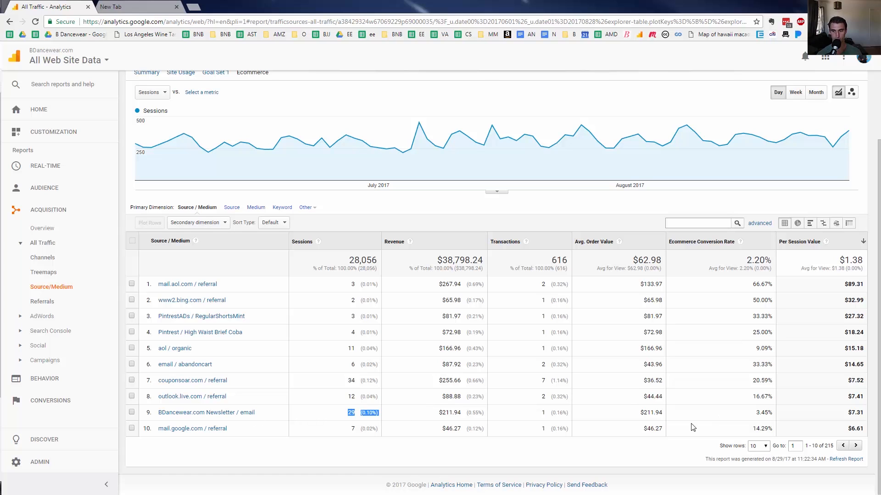
- Show 50 rows in the Ecommerce table and review the per session values of the additional sources
{"action": "left_click", "coordinate": [758, 447]}
{"action": "left_click", "coordinate": [759, 400]}
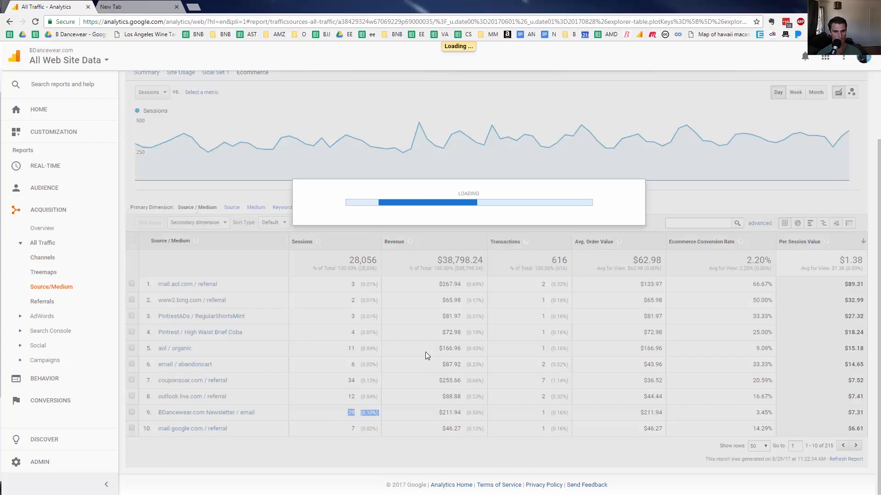
{"action": "scroll", "coordinate": [422, 355], "scroll_direction": "down", "scroll_amount": 2}
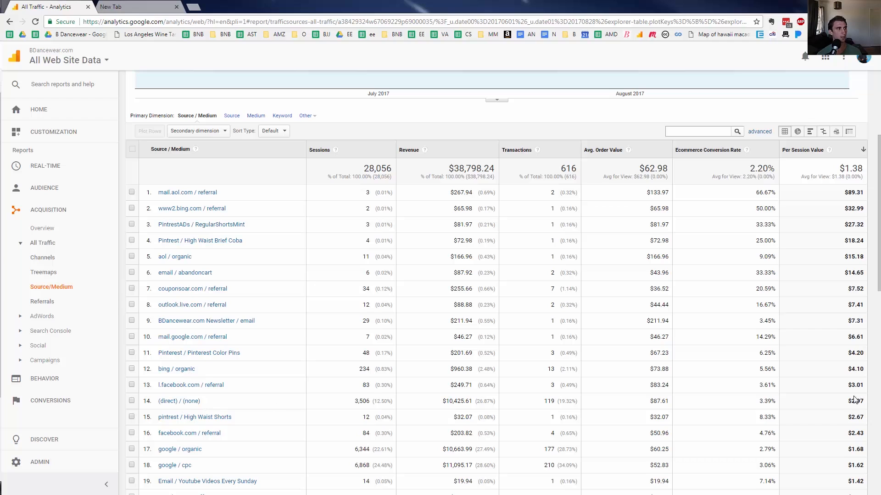
{"action": "scroll", "coordinate": [854, 399], "scroll_direction": "up", "scroll_amount": 4}
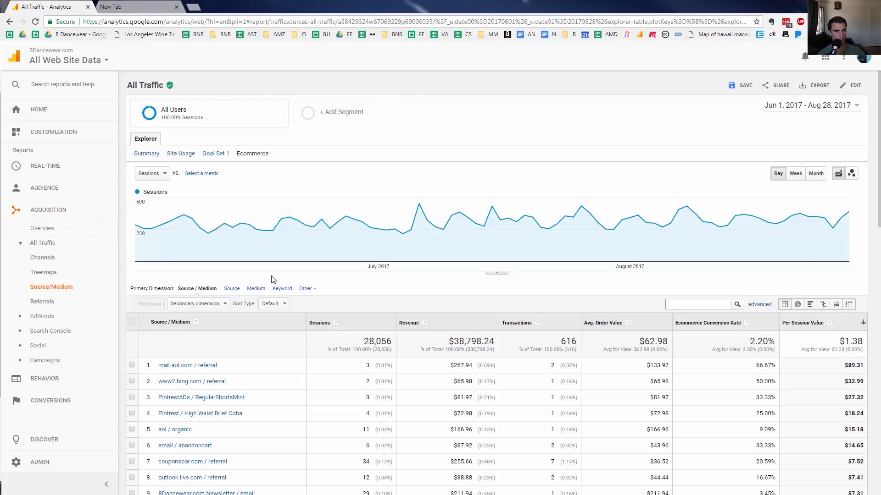
- Open the AdWords Bid Adjustments report and examine the campaigns' clicks, costs, conversions and revenue by device
{"action": "left_click", "coordinate": [44, 318]}
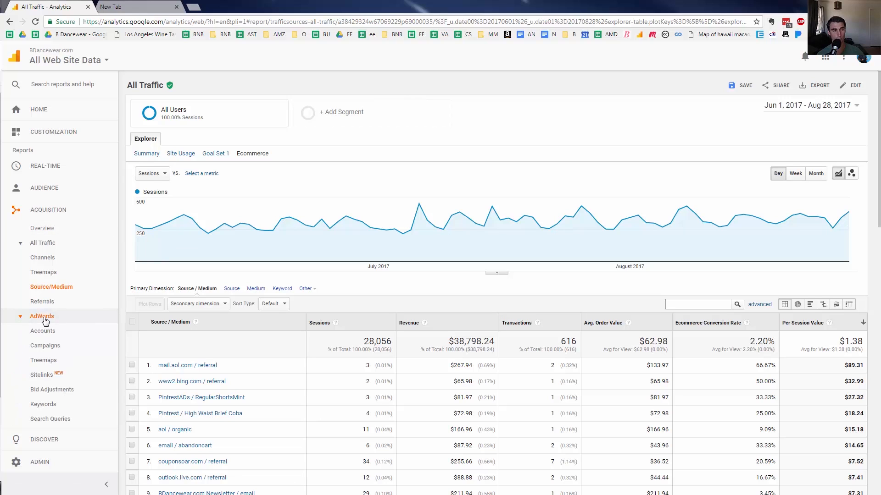
{"action": "left_click", "coordinate": [43, 330]}
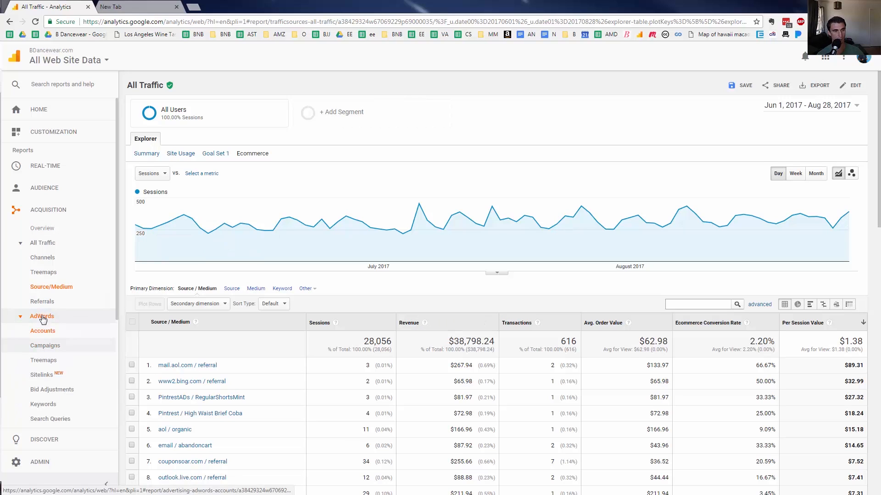
{"action": "left_click", "coordinate": [27, 392]}
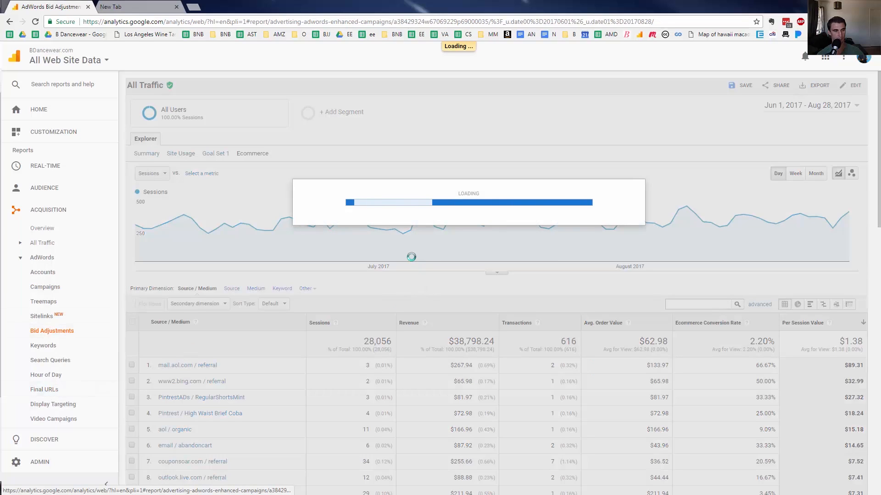
{"action": "scroll", "coordinate": [439, 407], "scroll_direction": "down", "scroll_amount": 1}
{"action": "scroll", "coordinate": [438, 409], "scroll_direction": "down", "scroll_amount": 3}
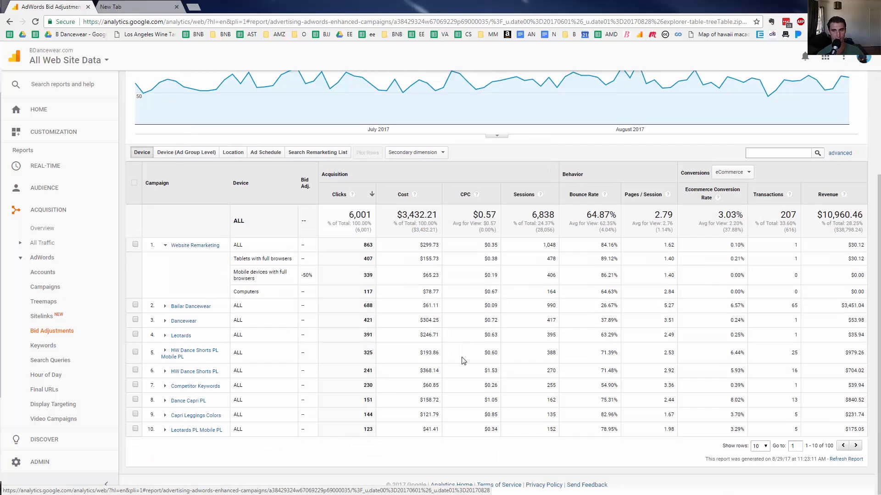
{"action": "scroll", "coordinate": [462, 360], "scroll_direction": "up", "scroll_amount": 2}
{"action": "scroll", "coordinate": [462, 360], "scroll_direction": "up", "scroll_amount": 1}
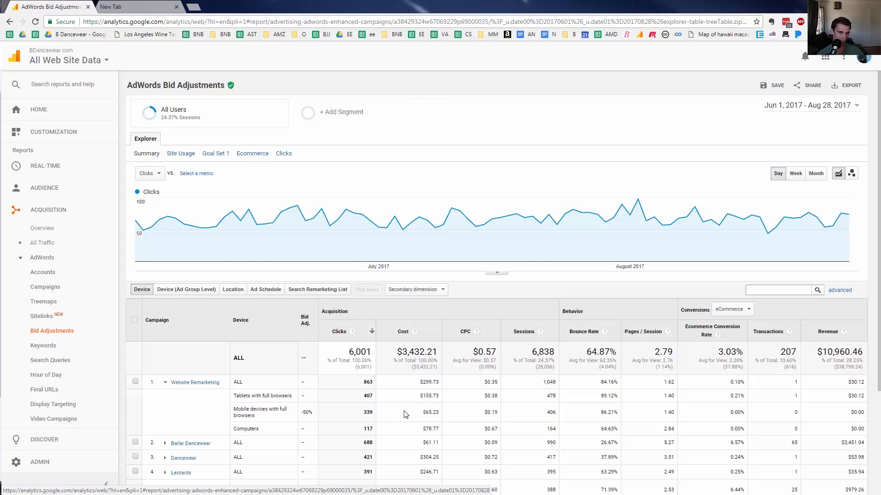
- Open the AdWords Keywords report and examine the clicks, cost and revenue of the listed keywords
{"action": "left_click", "coordinate": [58, 347]}
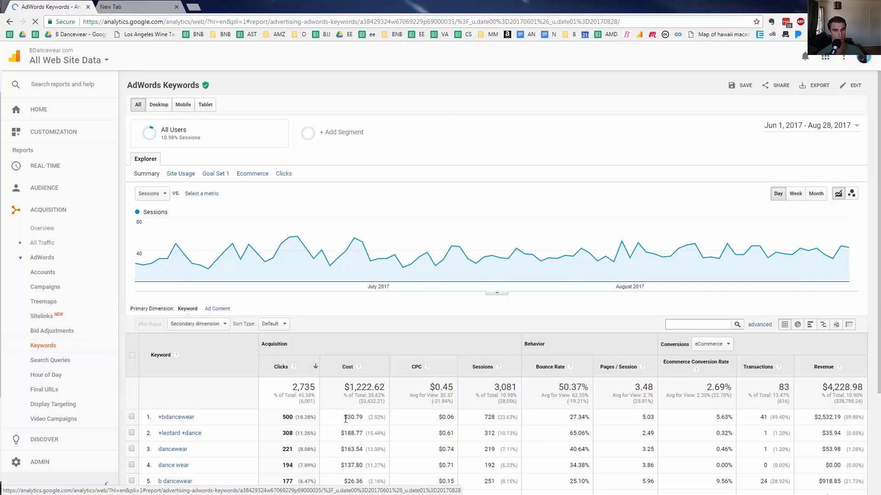
{"action": "scroll", "coordinate": [291, 289], "scroll_direction": "down", "scroll_amount": 3}
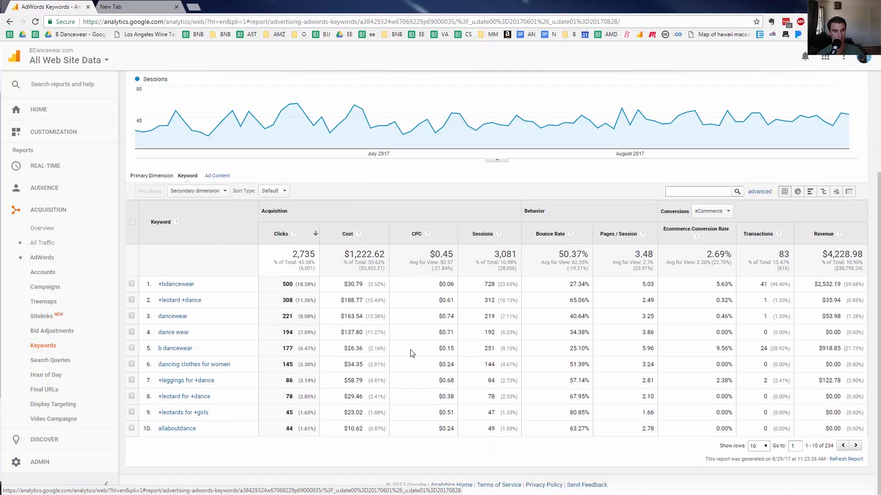
- Open the AdWords Search Queries report and review the listed queries and the total number of rows
{"action": "left_click", "coordinate": [66, 360]}
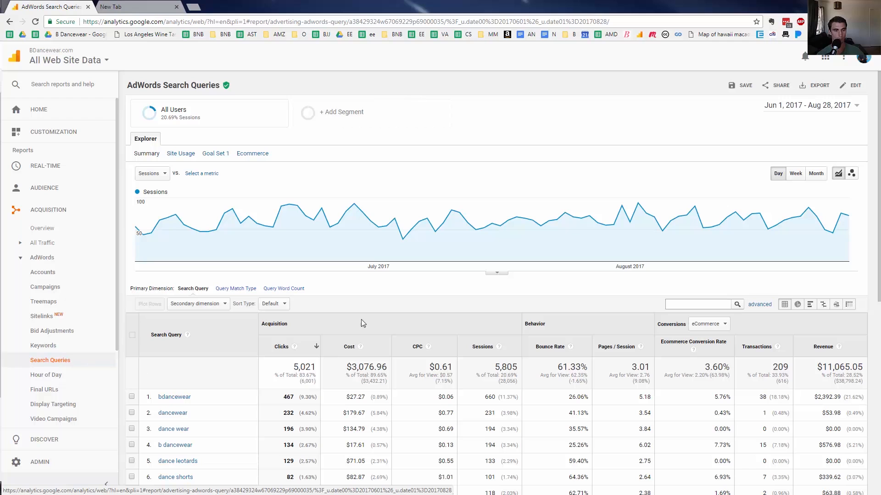
{"action": "scroll", "coordinate": [430, 283], "scroll_direction": "down", "scroll_amount": 8}
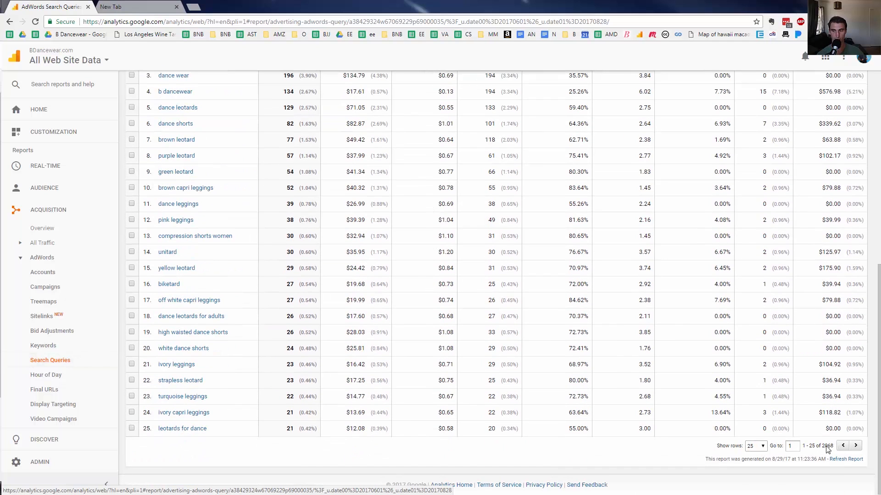
{"action": "double_click", "coordinate": [826, 446]}
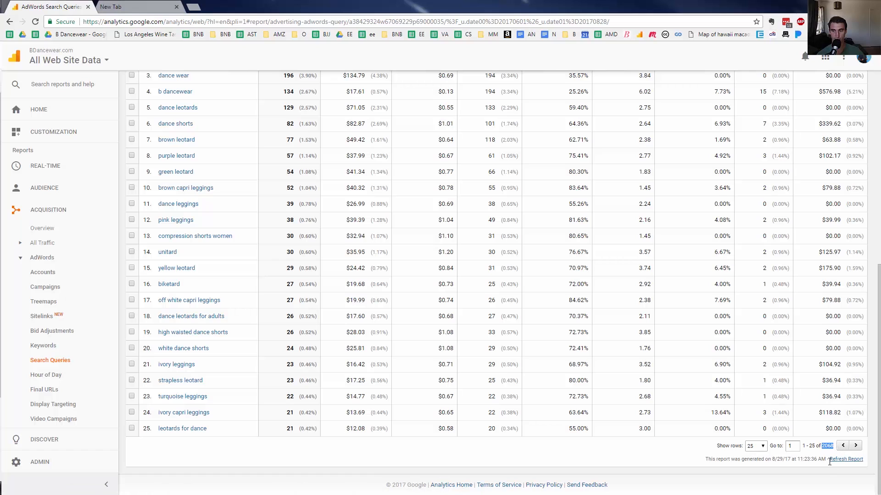
{"action": "scroll", "coordinate": [803, 348], "scroll_direction": "up", "scroll_amount": 8}
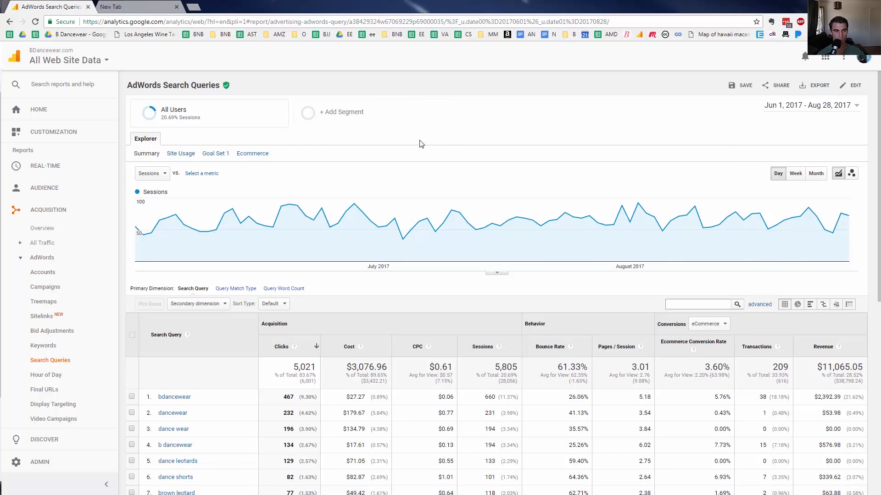
- Export the AdWords Search Queries report as an Excel (XLSX) file
{"action": "left_click", "coordinate": [815, 85]}
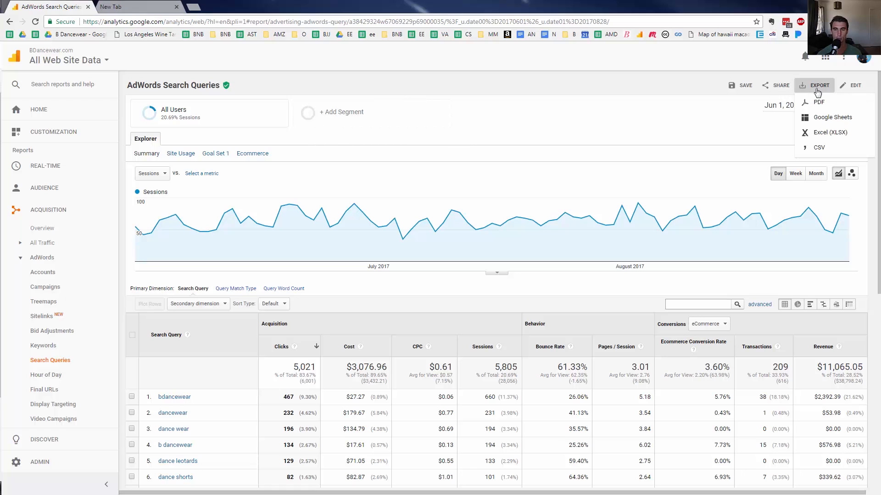
{"action": "mouse_move", "coordinate": [824, 118]}
{"action": "left_mouse_down"}
{"action": "mouse_move", "coordinate": [577, 165]}
{"action": "mouse_move", "coordinate": [841, 170]}
{"action": "mouse_move", "coordinate": [826, 135]}
{"action": "left_mouse_up"}
{"action": "left_click", "coordinate": [825, 136]}
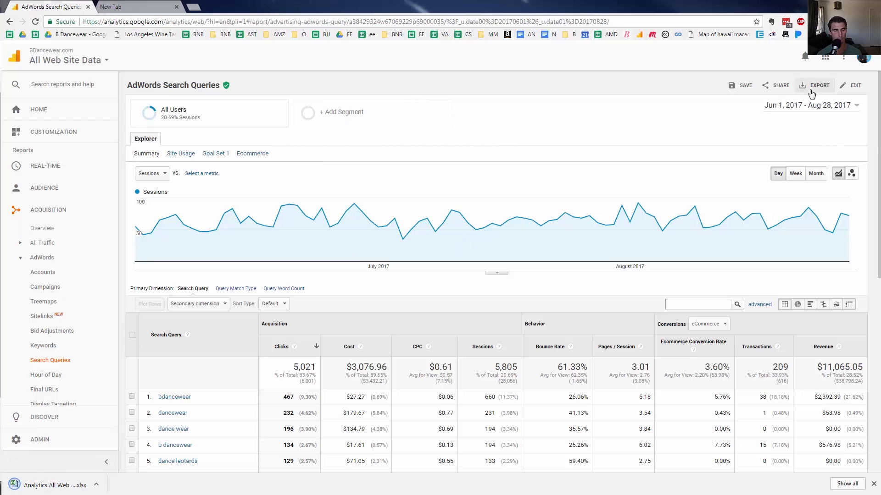
- Open the exported workbook, expand the Search Queries table to show more rows, and export the report again as Excel (XLSX)
{"action": "left_click", "coordinate": [36, 484]}
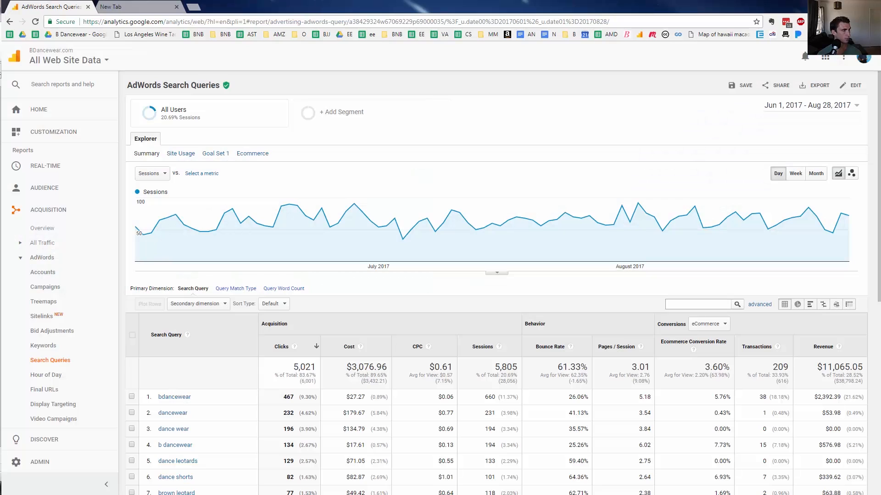
{"action": "scroll", "coordinate": [416, 350], "scroll_direction": "down", "scroll_amount": 10}
{"action": "left_click", "coordinate": [759, 446]}
{"action": "left_click", "coordinate": [753, 423]}
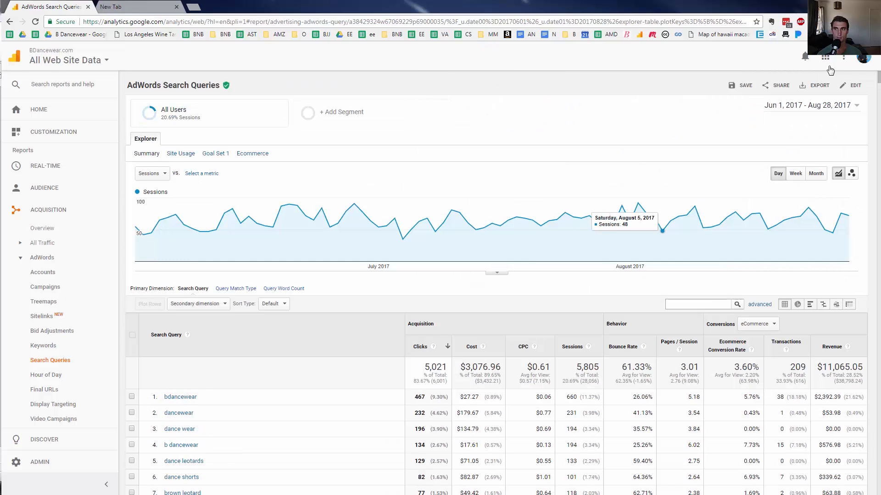
{"action": "left_click", "coordinate": [816, 85]}
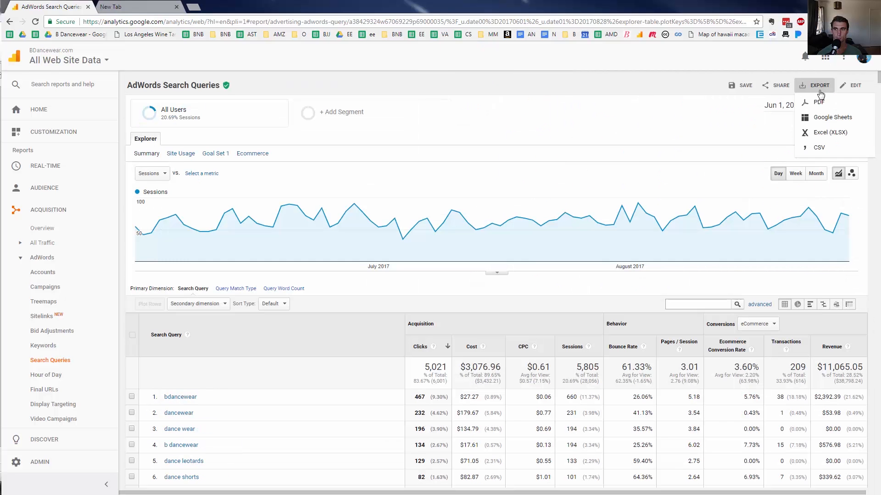
{"action": "left_click", "coordinate": [827, 137]}
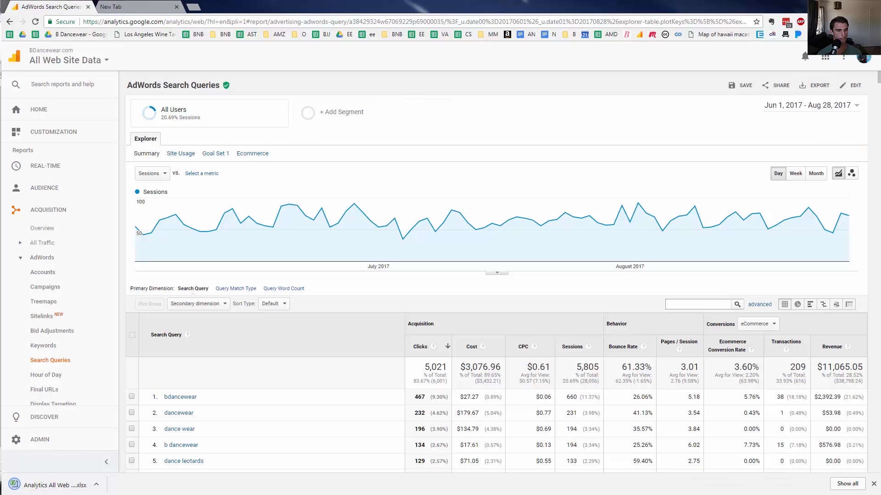
- Open the newly exported workbook in Excel and fit the Search Query column of the Dataset1 sheet to its contents
{"action": "left_click", "coordinate": [55, 485]}
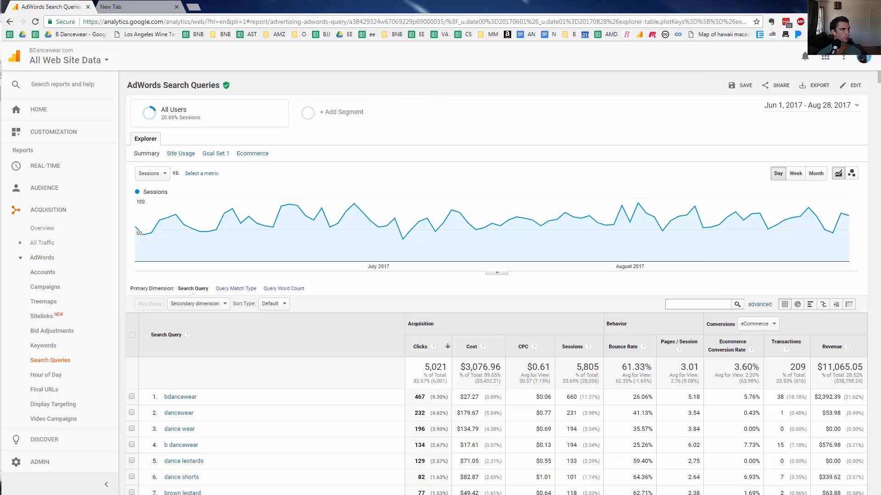
{"action": "double_click", "coordinate": [466, 70]}
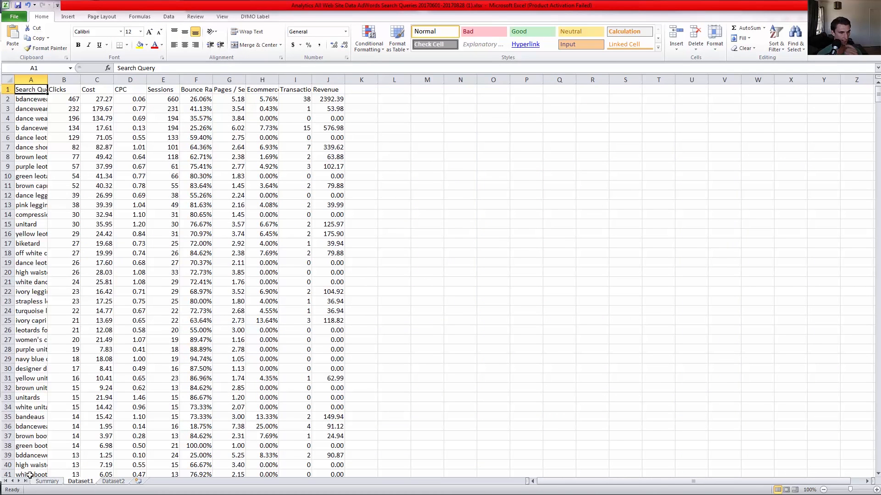
{"action": "left_click", "coordinate": [47, 481]}
{"action": "left_click", "coordinate": [87, 482]}
{"action": "double_click", "coordinate": [47, 80]}
- Clear the search queries above "compression shorts women" in cells A2:A13 of the Dataset1 sheet
{"action": "left_click_drag", "start_coordinate": [92, 107], "coordinate": [134, 454]}
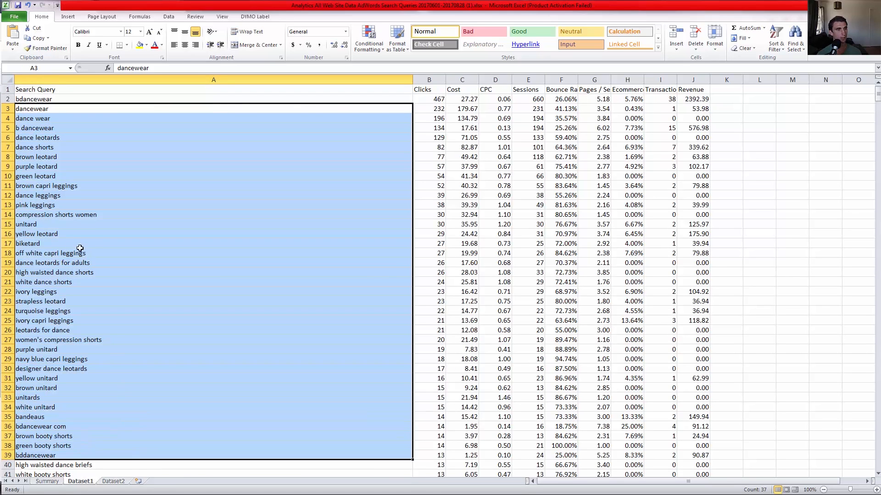
{"action": "left_click", "coordinate": [76, 222]}
{"action": "left_click", "coordinate": [74, 215]}
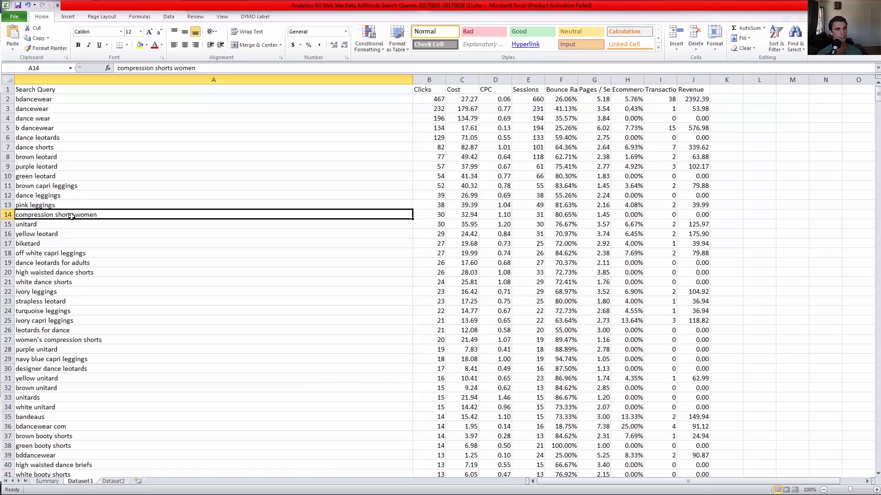
{"action": "left_click_drag", "start_coordinate": [74, 207], "coordinate": [65, 101]}
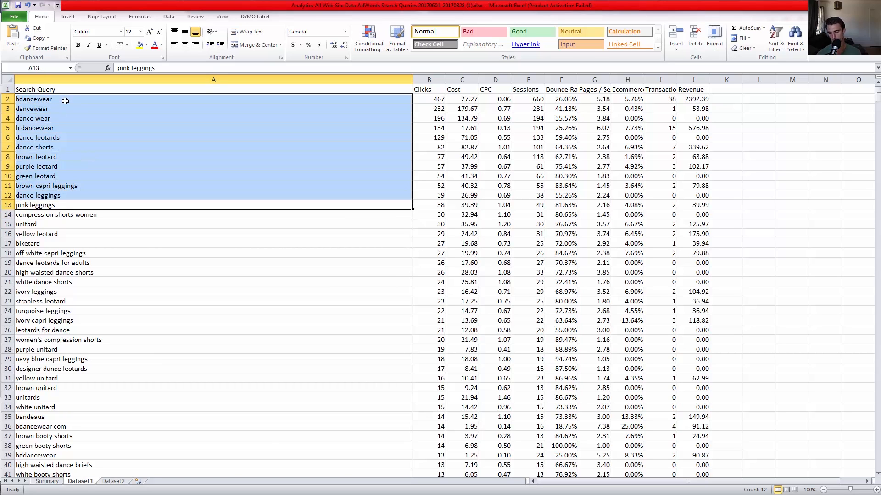
{"action": "key", "text": "Delete"}
- Clear the search queries below "compression shorts women" in cells A15:A39, leaving that query's cell selected
{"action": "left_click", "coordinate": [65, 224]}
{"action": "key", "text": "shift+Down"}
{"action": "key", "text": "shift+Down"}
{"action": "key", "text": "shift+Down"}
{"action": "key", "text": "shift+Down"}
{"action": "key", "text": "shift+Down"}
{"action": "key", "text": "shift+Down"}
{"action": "key", "text": "shift+Down"}
{"action": "key", "text": "shift+Down"}
{"action": "key", "text": "shift+Down"}
{"action": "key", "text": "shift+Down"}
{"action": "key", "text": "shift+Down"}
{"action": "key", "text": "shift+Down"}
{"action": "key", "text": "shift+Down"}
{"action": "key", "text": "shift+Down"}
{"action": "key", "text": "shift+Down"}
{"action": "key", "text": "shift+Down"}
{"action": "key", "text": "shift+Down"}
{"action": "key", "text": "shift+Down"}
{"action": "key", "text": "shift+Down"}
{"action": "key", "text": "shift+Down"}
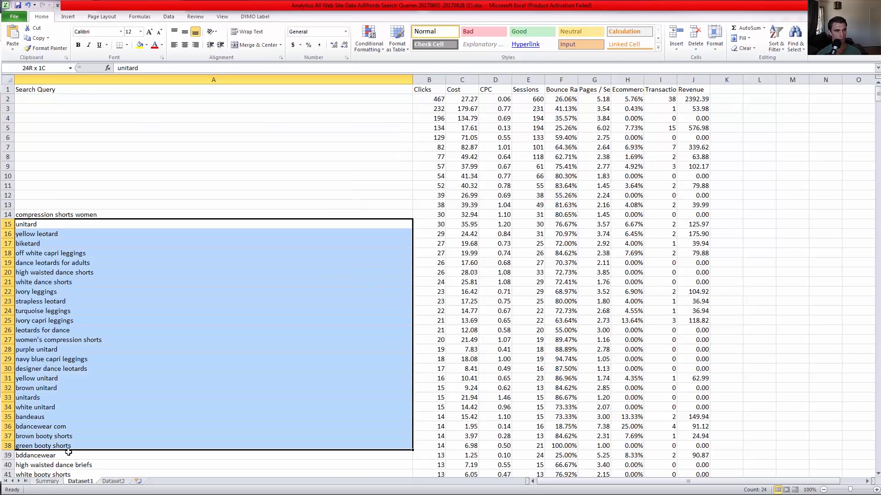
{"action": "key", "text": "Delete"}
{"action": "left_click", "coordinate": [72, 216]}
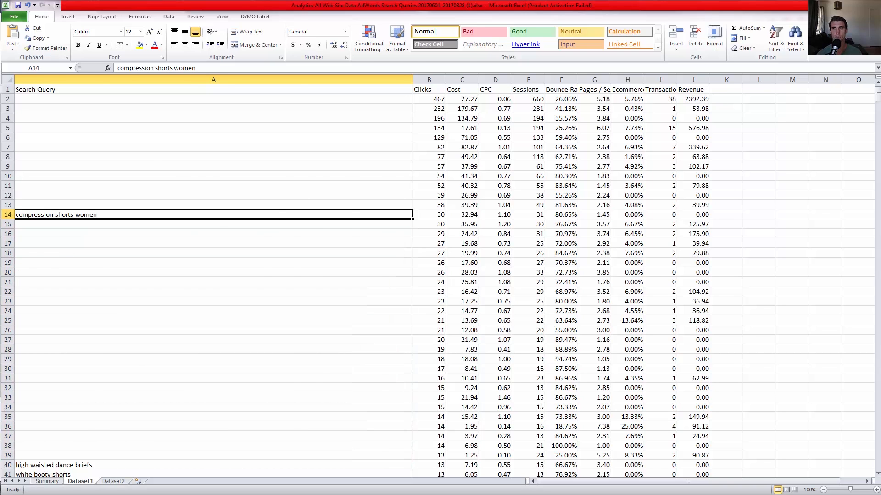
- Switch back to Google Analytics and open the Behavior Flow report to examine how visitors move through the site
{"action": "key", "text": "alt+Tab"}
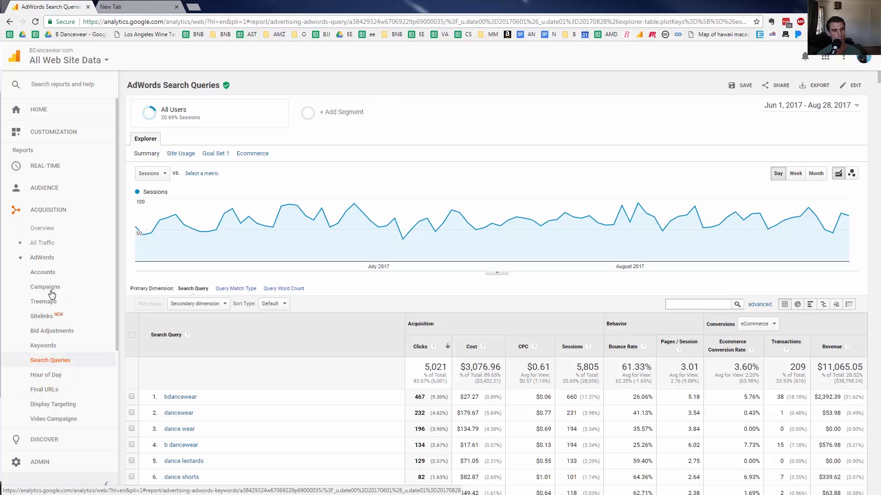
{"action": "left_click", "coordinate": [33, 257]}
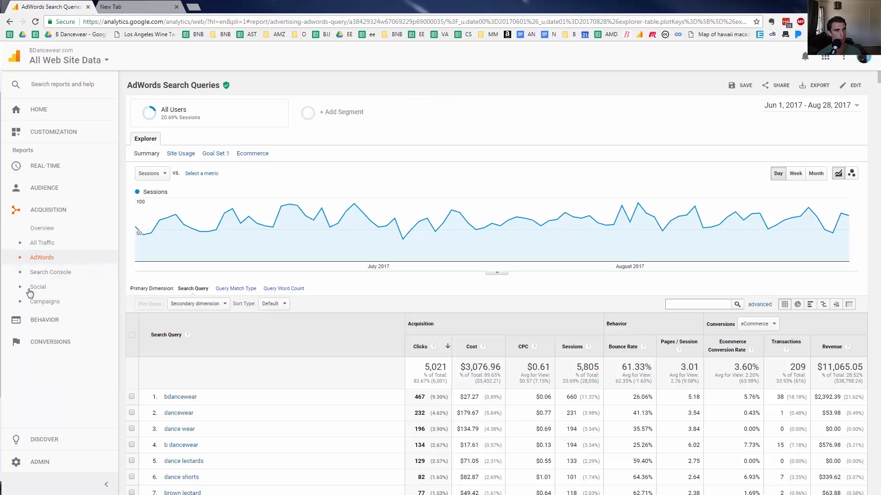
{"action": "left_click", "coordinate": [48, 320]}
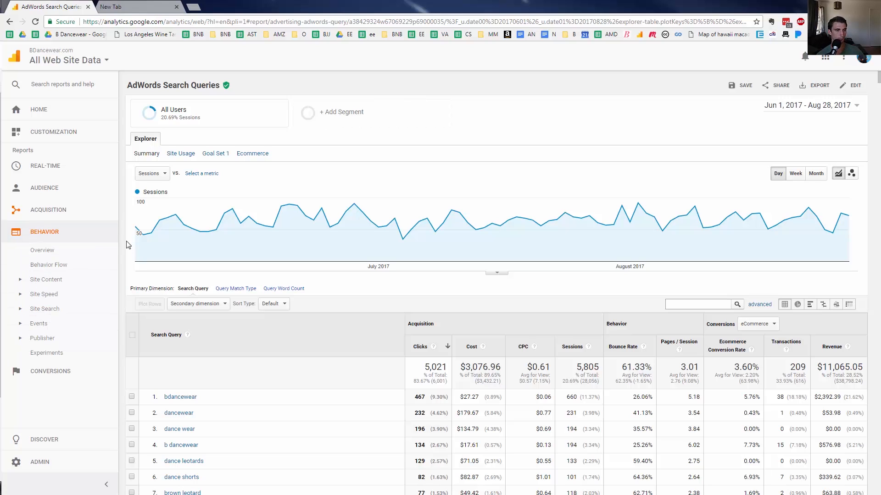
{"action": "left_click", "coordinate": [77, 272]}
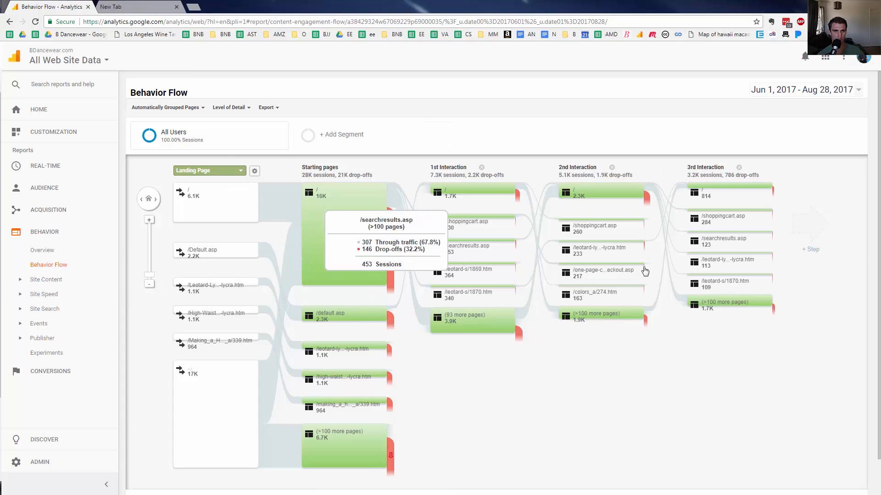
- Highlight the Behavior Flow traffic from the "/" landing page and through the "/" starting page
{"action": "left_click", "coordinate": [218, 201]}
{"action": "left_click", "coordinate": [246, 196]}
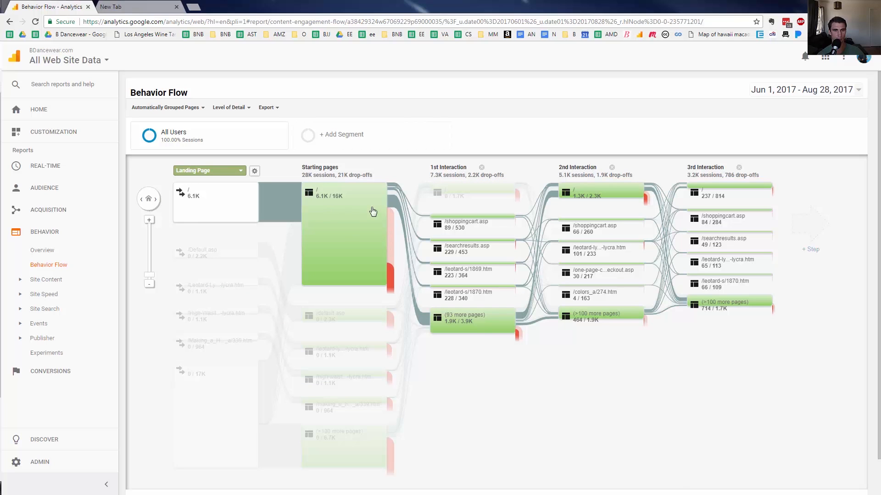
{"action": "left_click", "coordinate": [354, 219]}
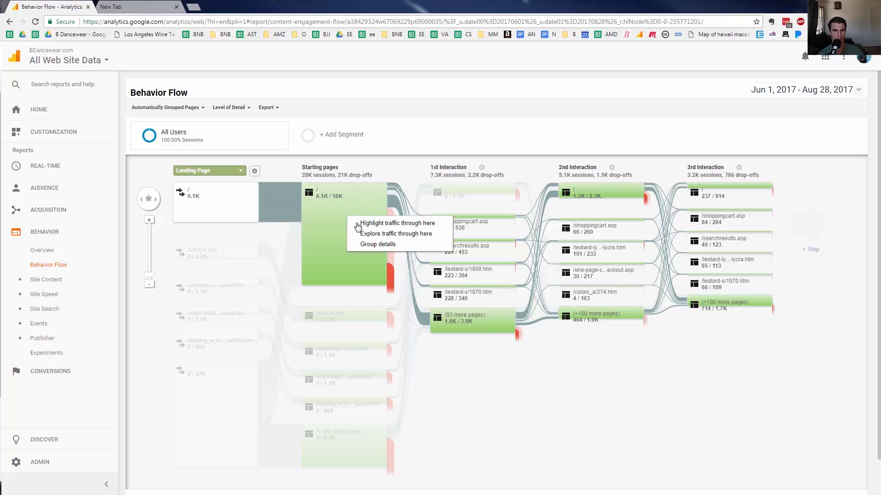
{"action": "left_click", "coordinate": [381, 223]}
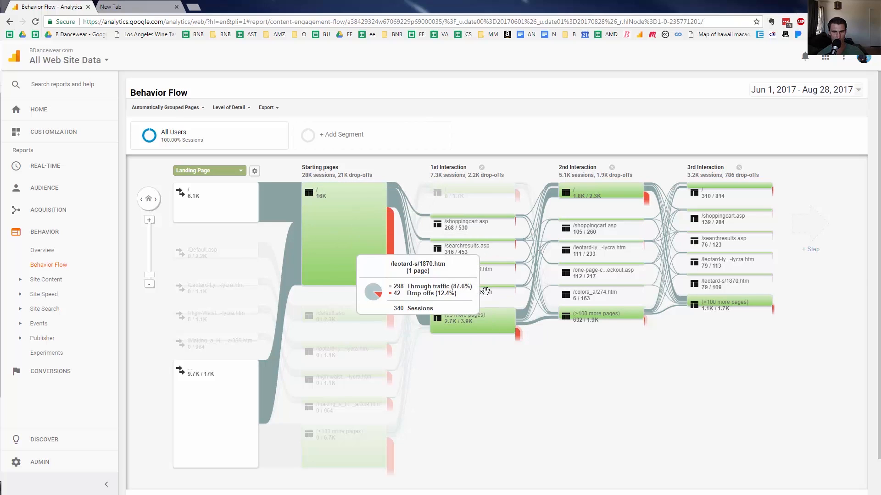
- Highlight the traffic through the leotard-lycra starting page and examine its drop-offs and interactions in the Behavior Flow
{"action": "left_click", "coordinate": [489, 327]}
{"action": "left_click", "coordinate": [444, 324]}
{"action": "left_click", "coordinate": [458, 324]}
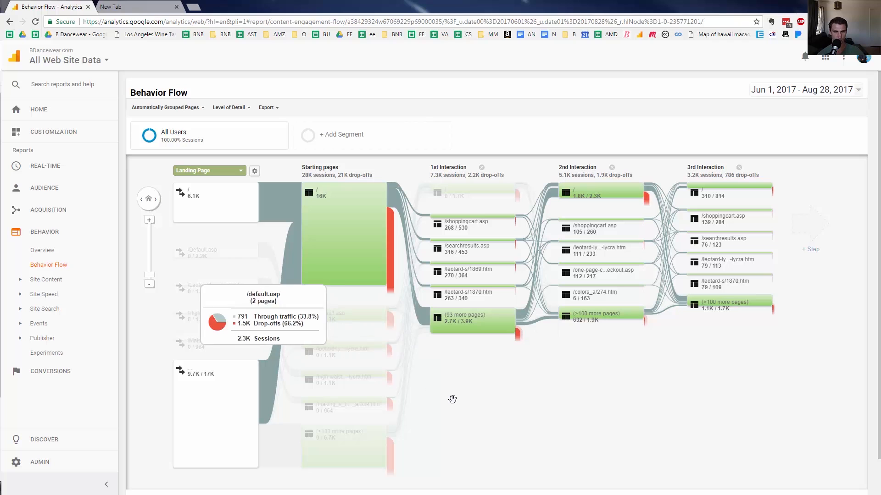
{"action": "left_click", "coordinate": [340, 352]}
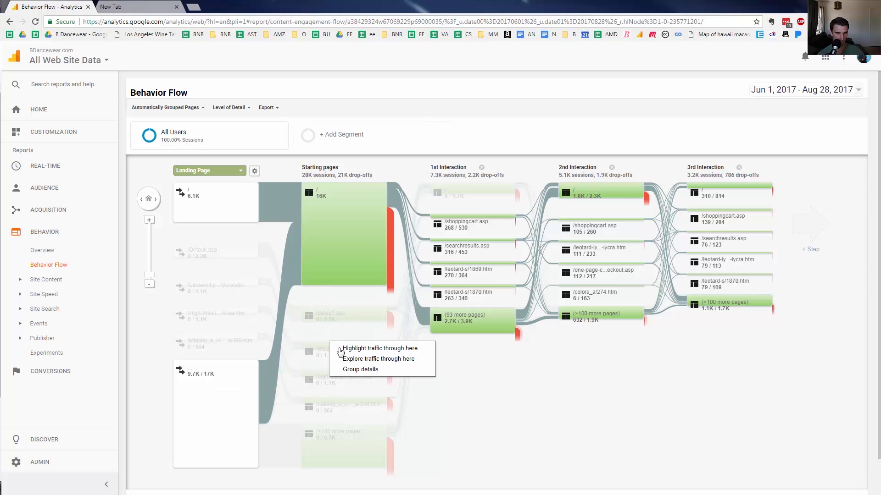
{"action": "left_click", "coordinate": [342, 349]}
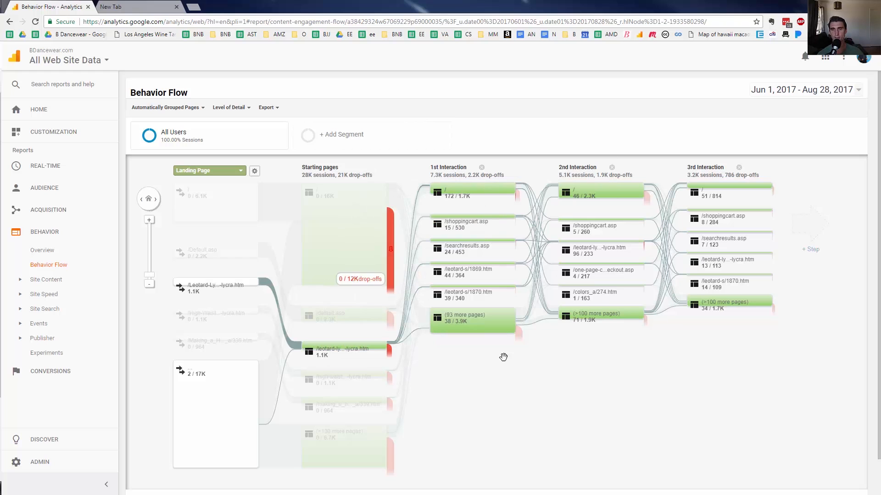
{"action": "mouse_move", "coordinate": [467, 277]}
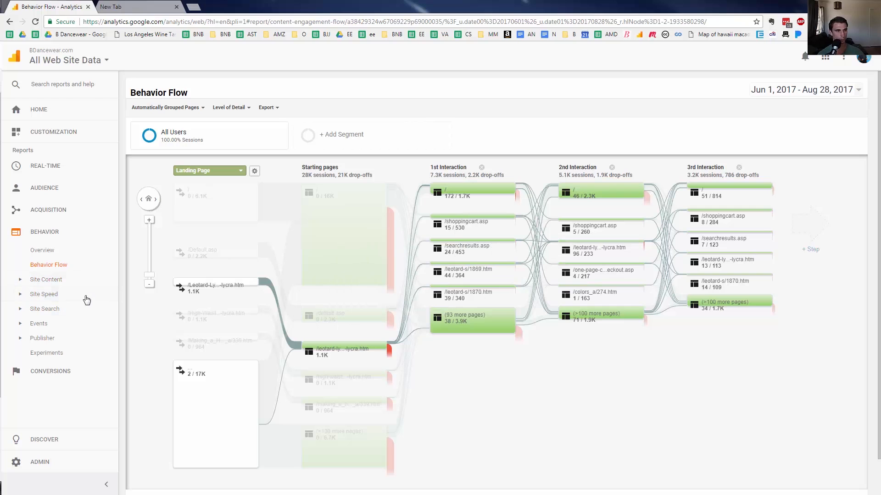
- Open the All Pages report under Site Content and compare the pageviews of the first four listed pages
{"action": "left_click", "coordinate": [46, 279]}
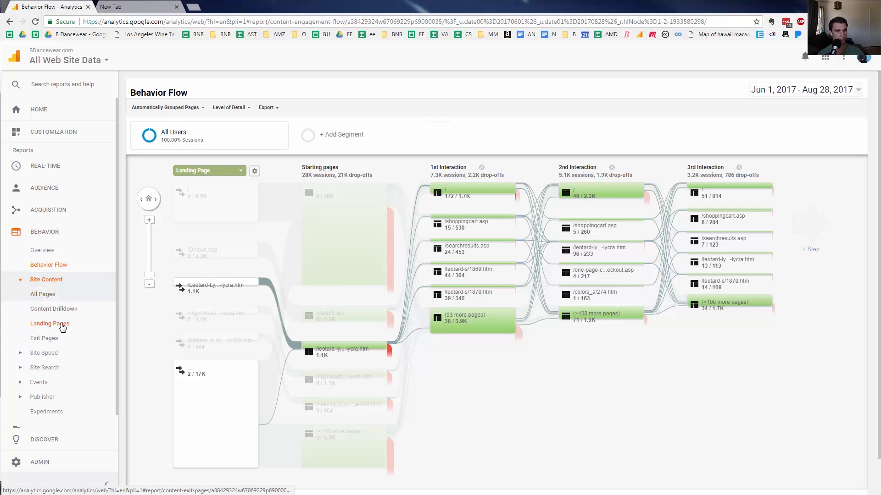
{"action": "left_click", "coordinate": [55, 296]}
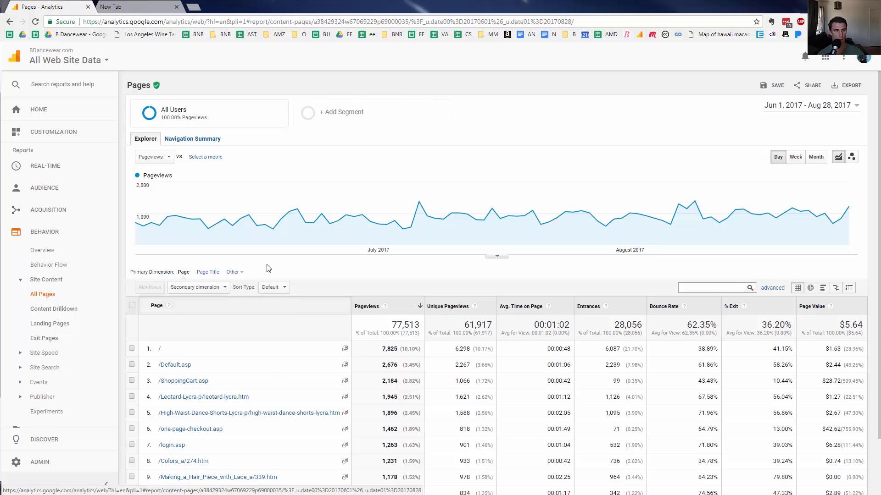
{"action": "scroll", "coordinate": [266, 269], "scroll_direction": "down", "scroll_amount": 2}
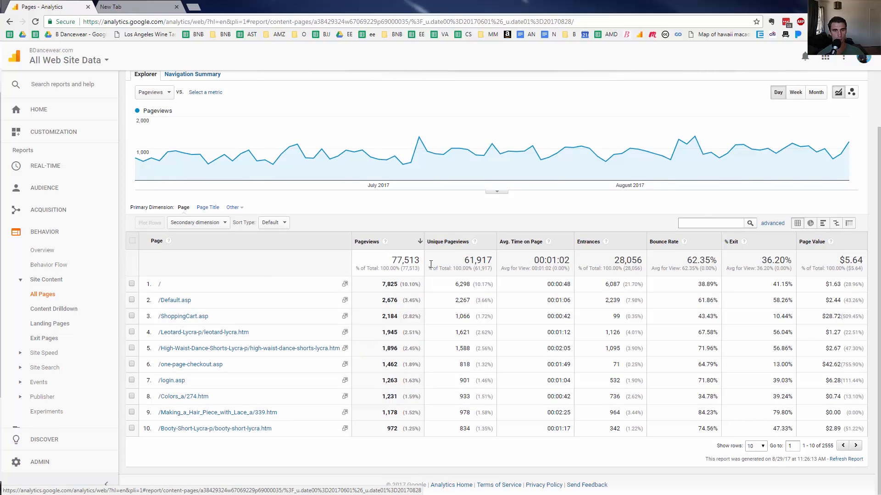
{"action": "triple_click", "coordinate": [387, 285]}
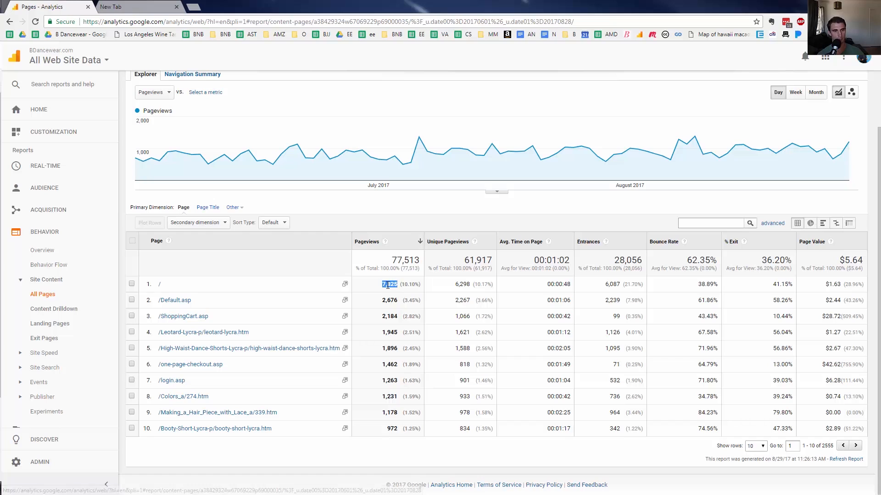
{"action": "triple_click", "coordinate": [392, 300]}
{"action": "triple_click", "coordinate": [394, 317]}
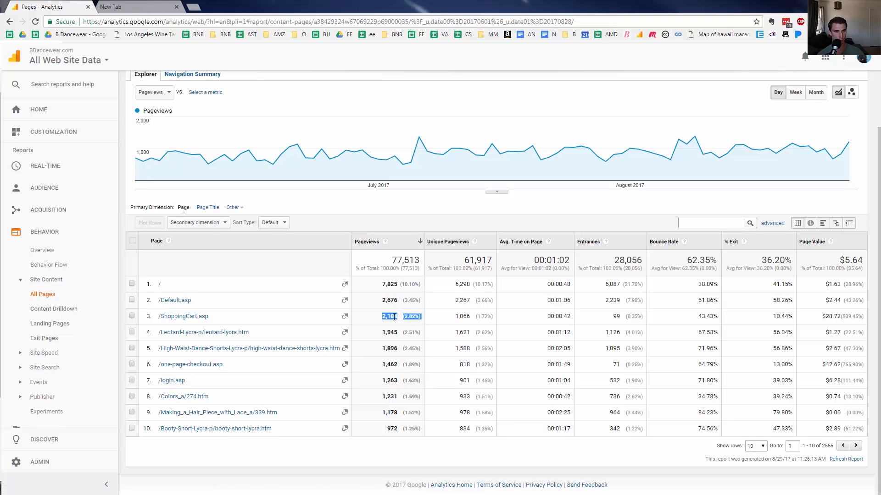
{"action": "triple_click", "coordinate": [390, 334]}
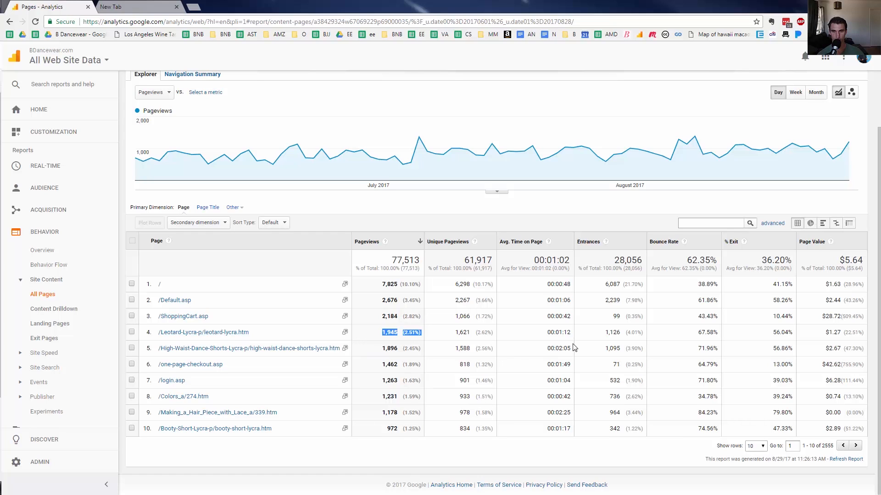
- Examine the exit percentage of the /Leotard-Lycra-p/leotard-lycra.htm page and review the rest of the Pages table
{"action": "left_click", "coordinate": [624, 340]}
{"action": "left_click_drag", "start_coordinate": [771, 333], "coordinate": [791, 332]}
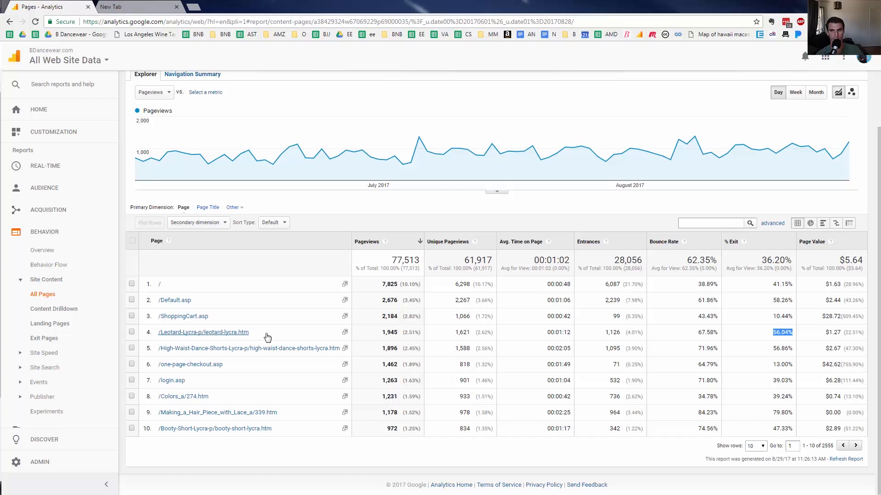
{"action": "scroll", "coordinate": [268, 337], "scroll_direction": "up", "scroll_amount": 2}
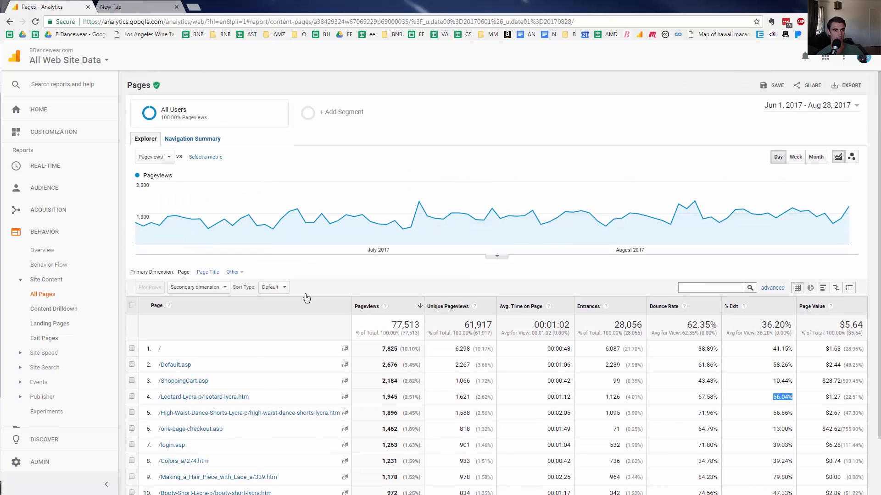
{"action": "scroll", "coordinate": [299, 289], "scroll_direction": "down", "scroll_amount": 2}
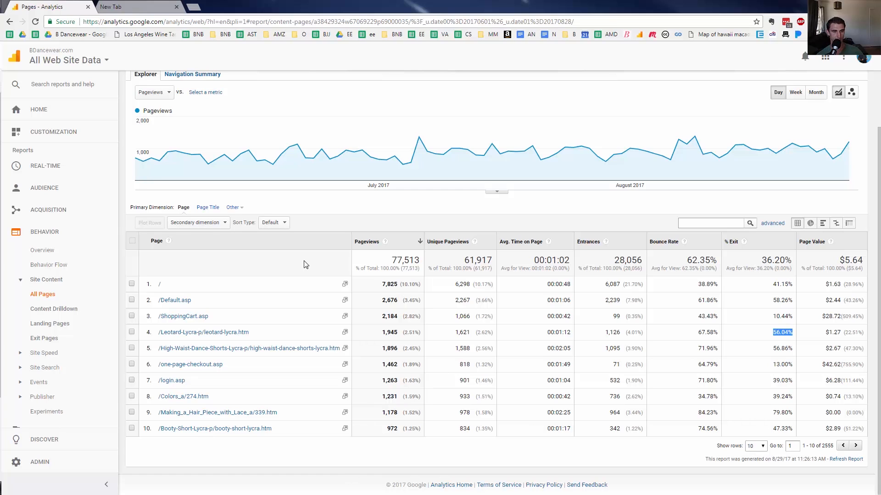
- Open the Landing Pages report and examine the sessions of the leotard-lycra and Making_a_Hair_Piece_with_Lace landing pages
{"action": "left_click", "coordinate": [56, 324]}
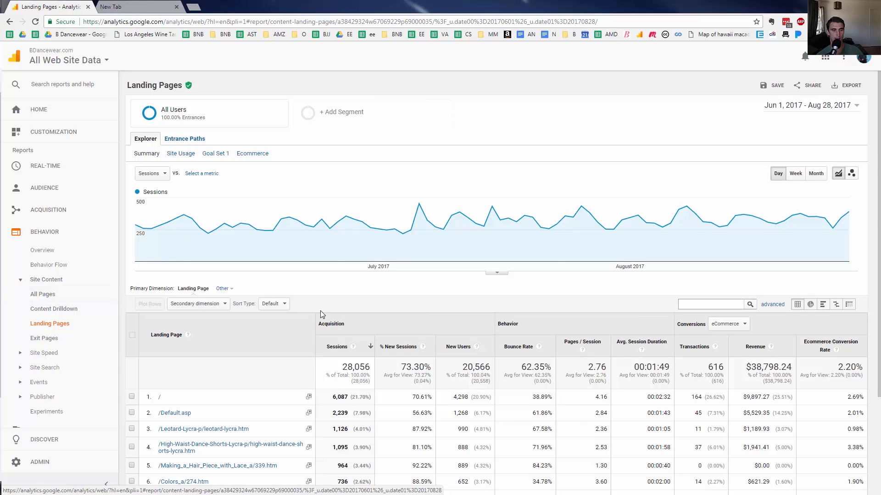
{"action": "scroll", "coordinate": [320, 310], "scroll_direction": "down", "scroll_amount": 3}
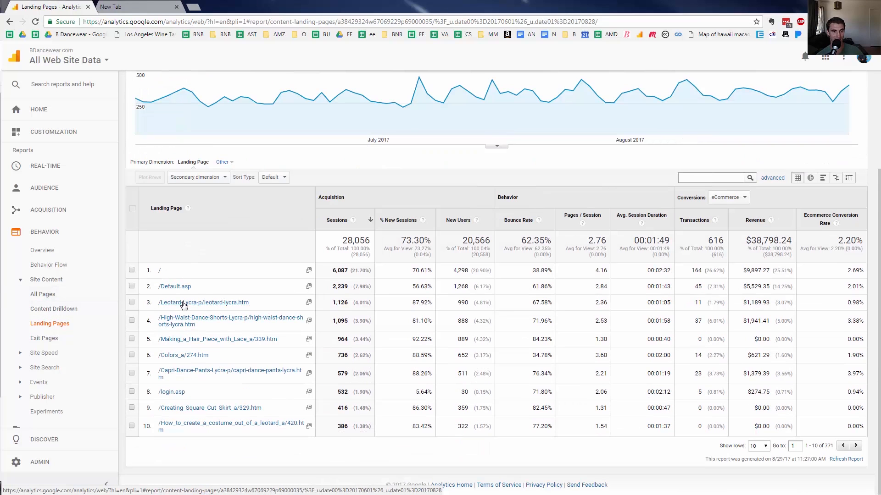
{"action": "triple_click", "coordinate": [346, 302]}
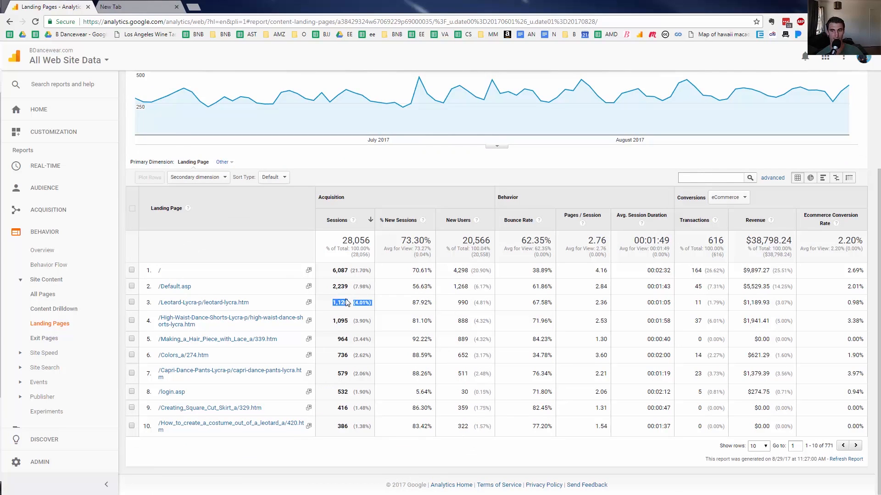
{"action": "triple_click", "coordinate": [346, 340]}
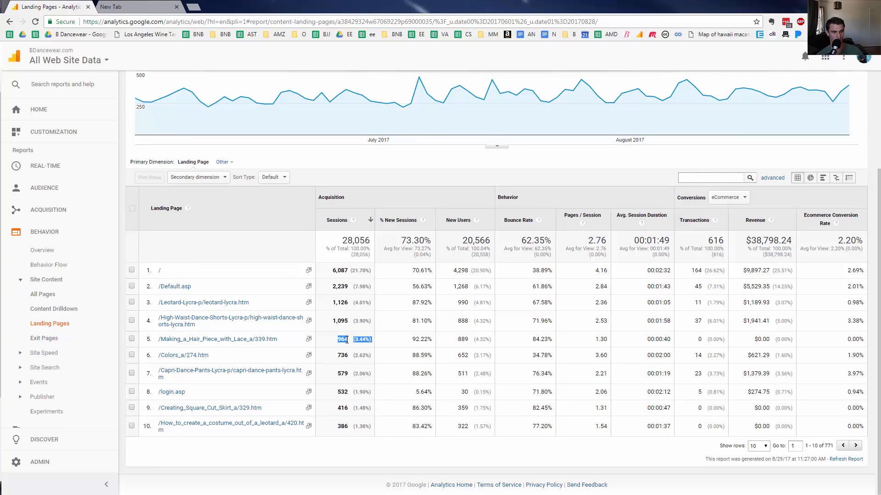
- Open the live Making_a_Hair_Piece_with_Lace page from the Landing Pages report and review its content and DIY guide sign-up form
{"action": "left_click", "coordinate": [195, 343]}
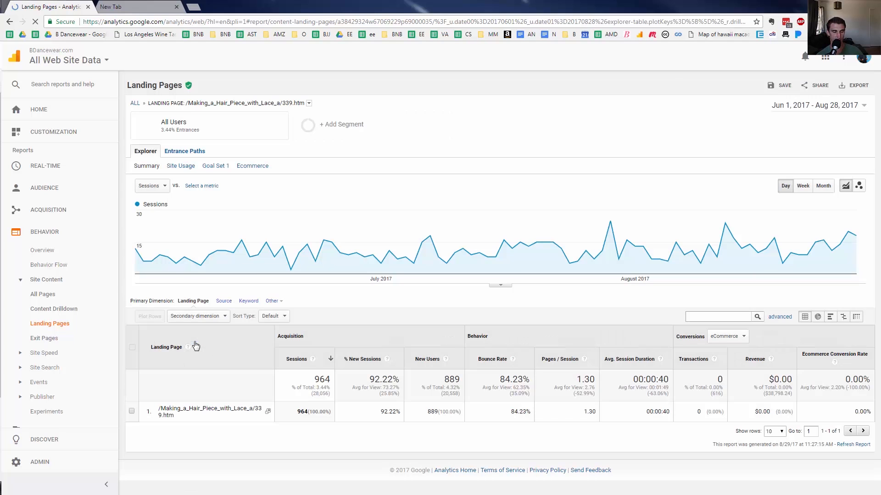
{"action": "left_click", "coordinate": [268, 412]}
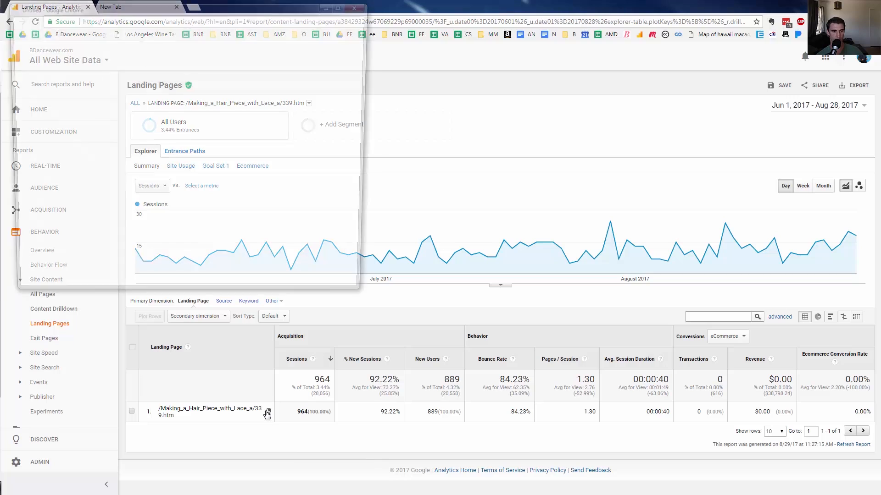
{"action": "left_click", "coordinate": [344, 6]}
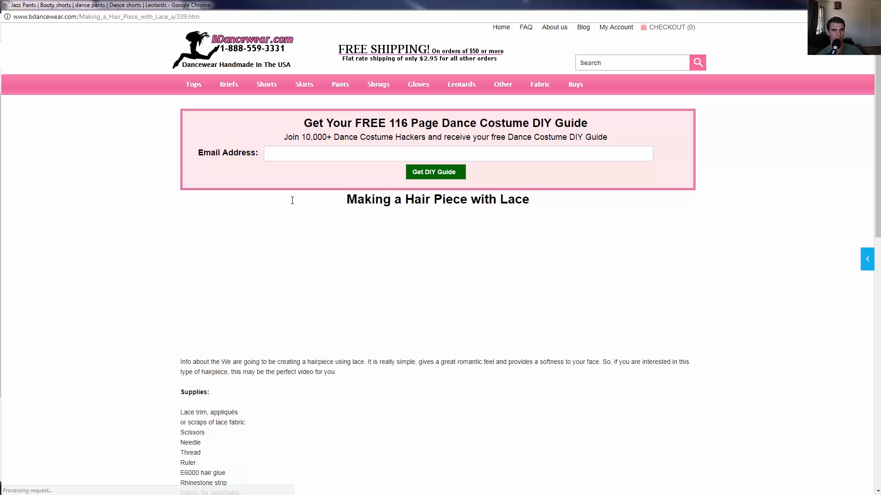
{"action": "scroll", "coordinate": [292, 200], "scroll_direction": "down", "scroll_amount": 7}
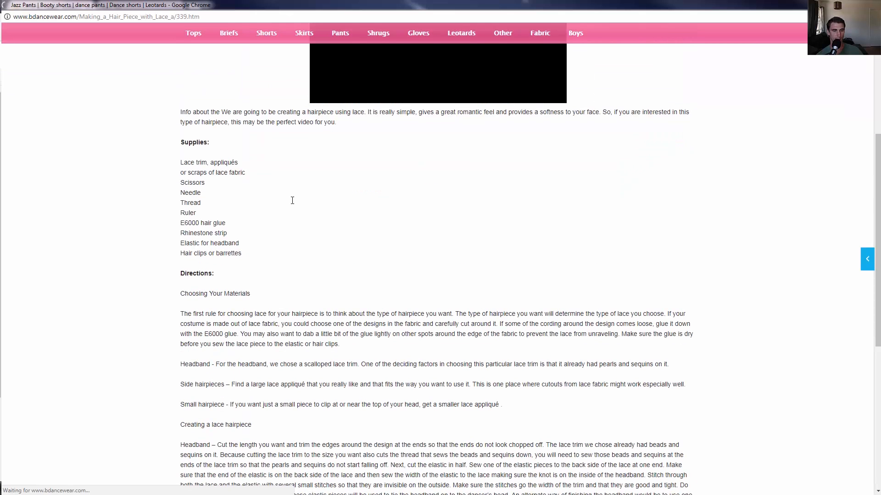
{"action": "scroll", "coordinate": [292, 200], "scroll_direction": "down", "scroll_amount": 5}
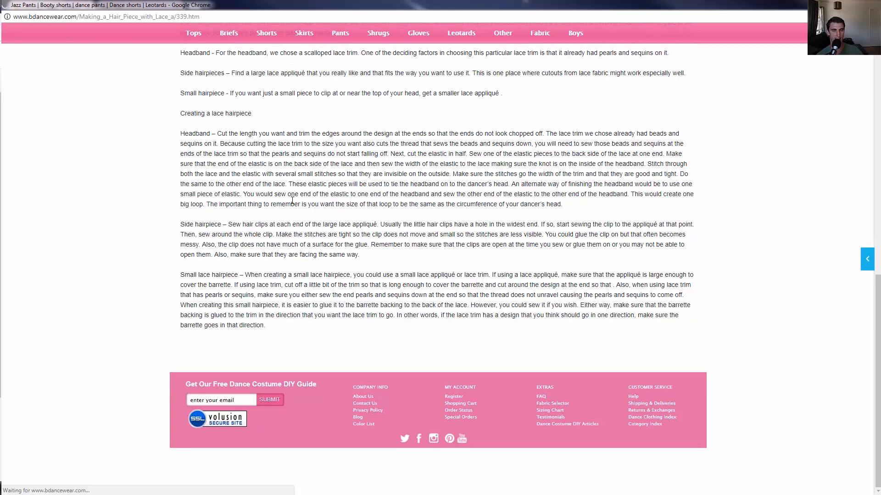
{"action": "scroll", "coordinate": [292, 201], "scroll_direction": "up", "scroll_amount": 12}
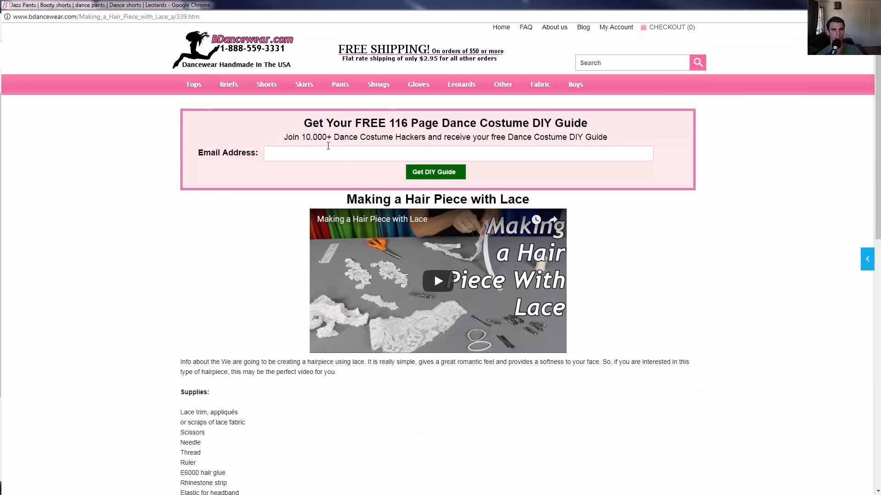
{"action": "left_click", "coordinate": [340, 160]}
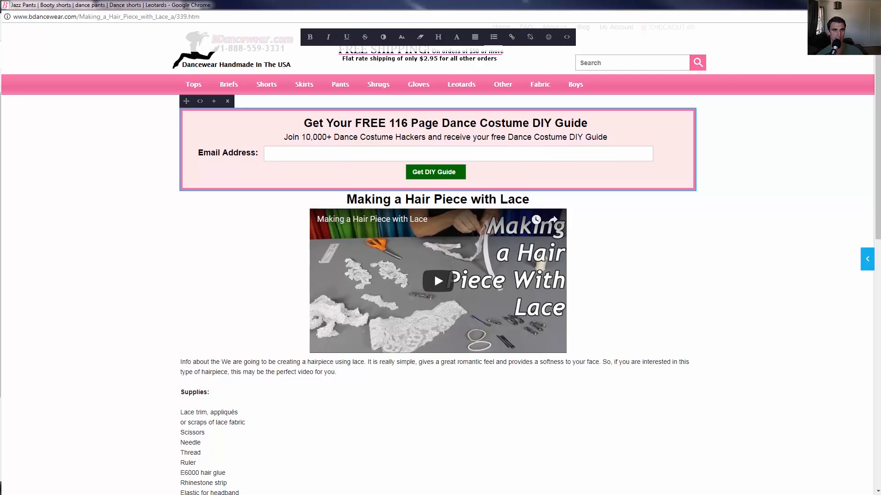
{"action": "key", "text": "alt+Tab"}
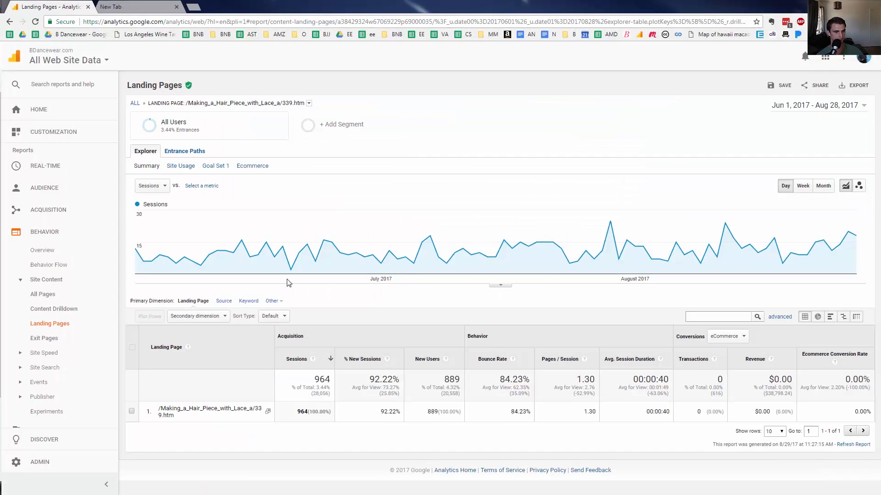
- Open the Exit Pages report, then the Site Search Overview, and examine the listed search terms
{"action": "left_click", "coordinate": [54, 341]}
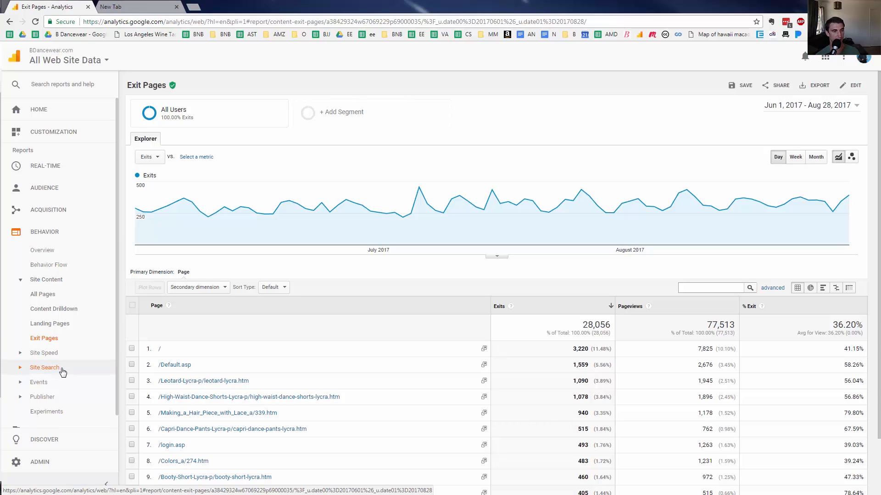
{"action": "left_click", "coordinate": [61, 369]}
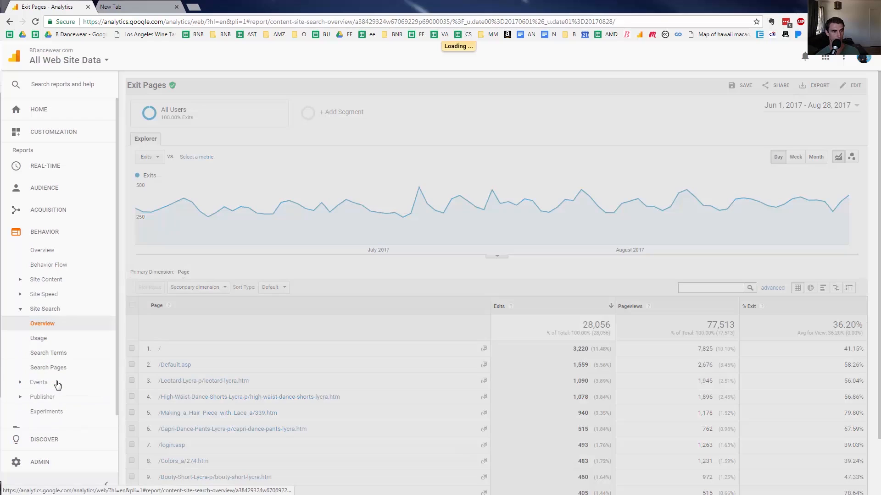
{"action": "left_click", "coordinate": [65, 353]}
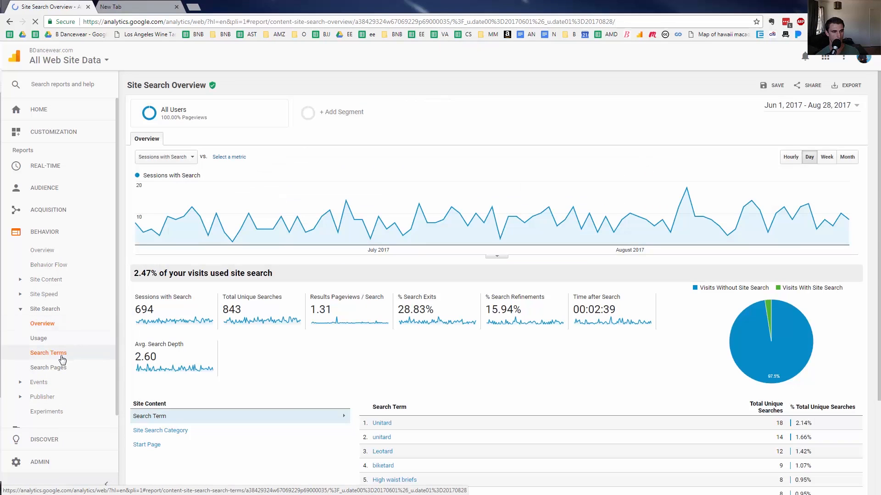
{"action": "scroll", "coordinate": [345, 395], "scroll_direction": "down", "scroll_amount": 3}
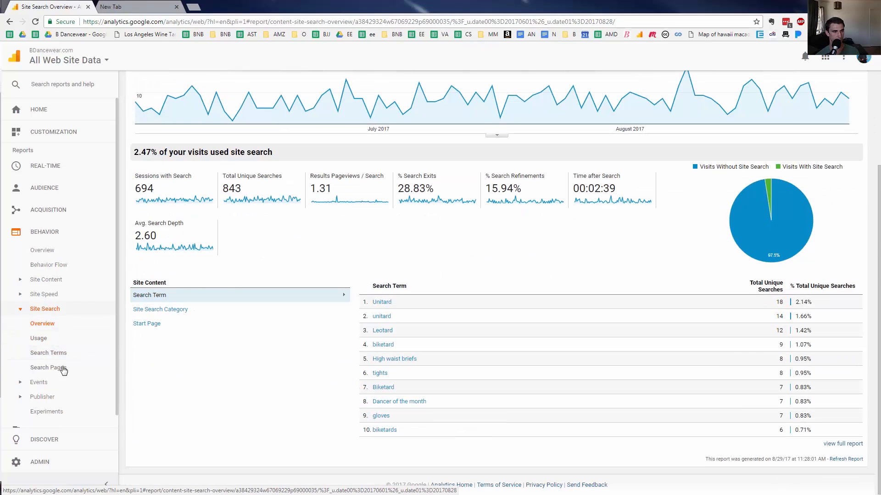
- Open the Search Terms report under Site Search and load the bdancewear store's home page in the other browser tab
{"action": "left_click", "coordinate": [54, 353]}
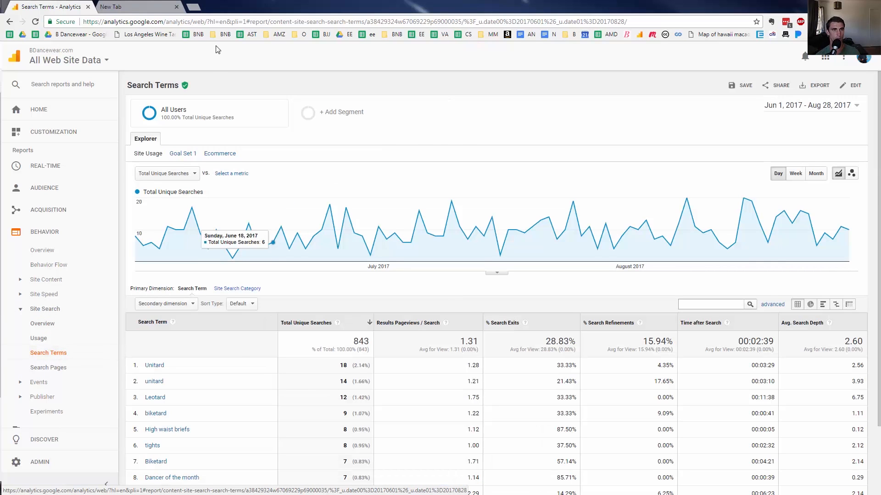
{"action": "left_click", "coordinate": [131, 6]}
{"action": "type", "text": "bdancewear"}
{"action": "key", "text": "Return"}
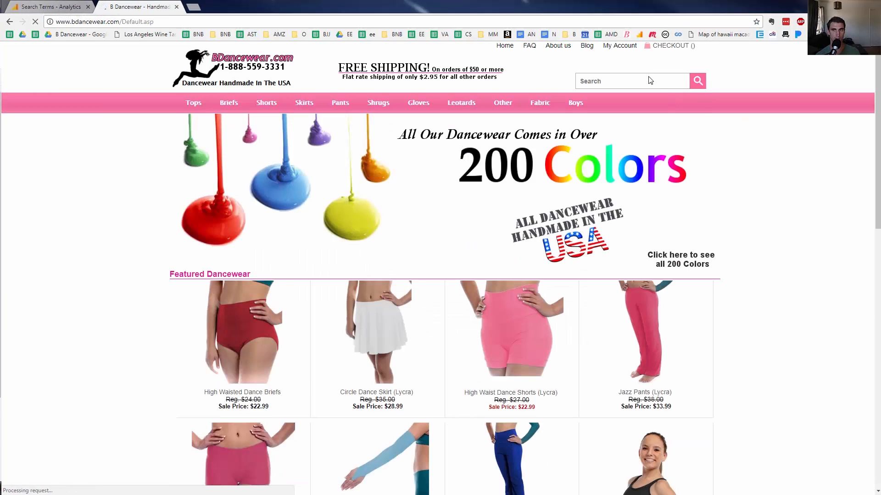
- Copy the first search term, Unitard, from the Search Terms report and search the B Dancewear store for it
{"action": "key", "text": "ctrl+shift+Tab"}
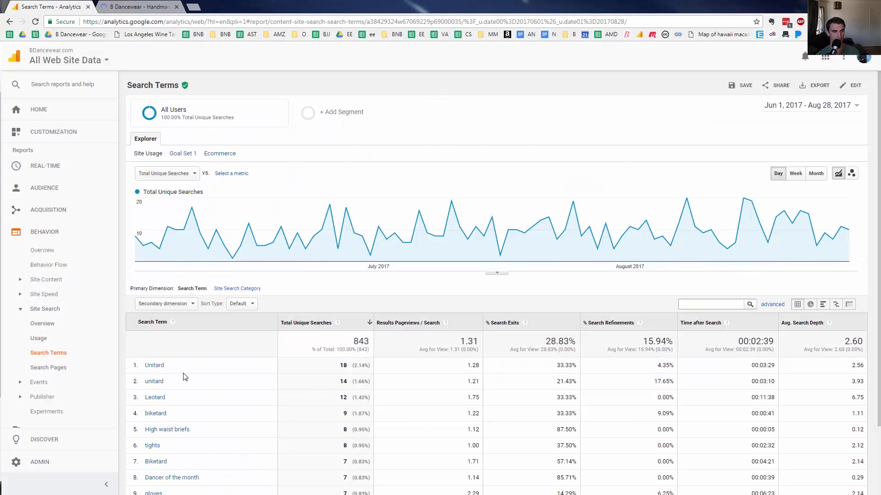
{"action": "left_click_drag", "start_coordinate": [178, 366], "coordinate": [145, 367]}
{"action": "key", "text": "ctrl+c"}
{"action": "left_click", "coordinate": [138, 7]}
{"action": "key", "text": "ctrl+v"}
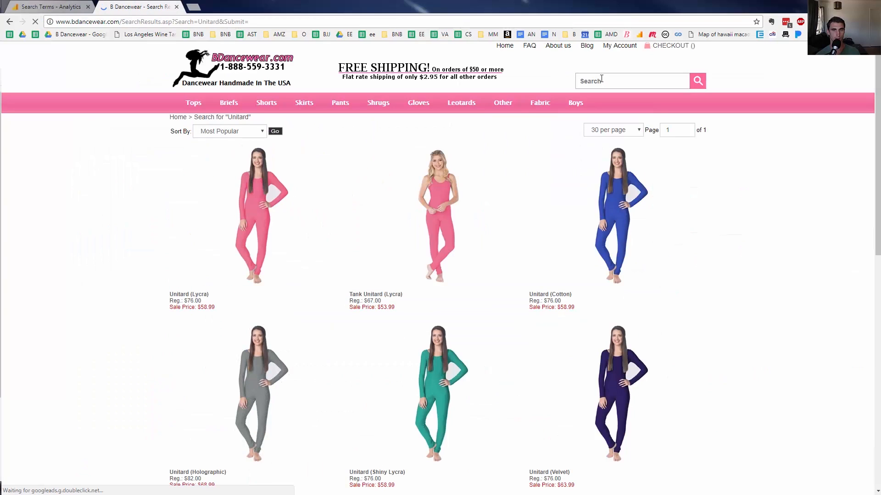
- Check which products the store lists under its Leotards and Other categories and compare them with the terms in the Search Terms report
{"action": "mouse_move", "coordinate": [505, 104]}
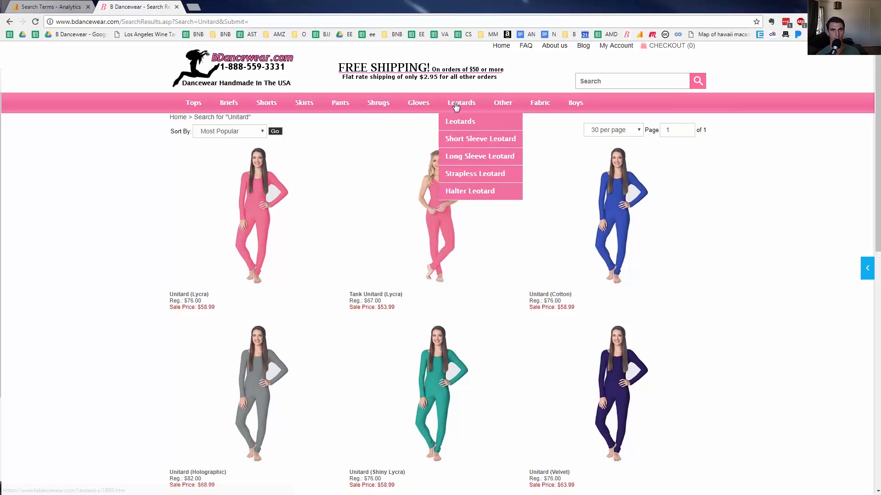
{"action": "left_click", "coordinate": [79, 3]}
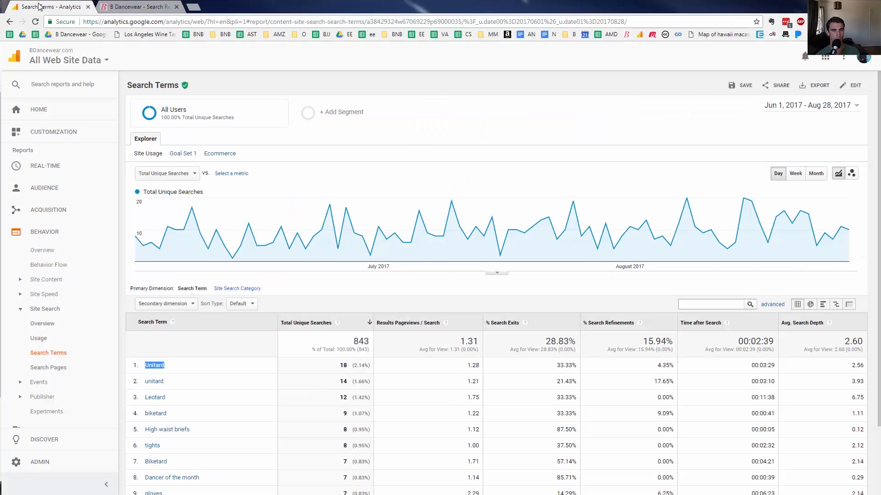
{"action": "left_click", "coordinate": [165, 4]}
{"action": "mouse_move", "coordinate": [450, 106]}
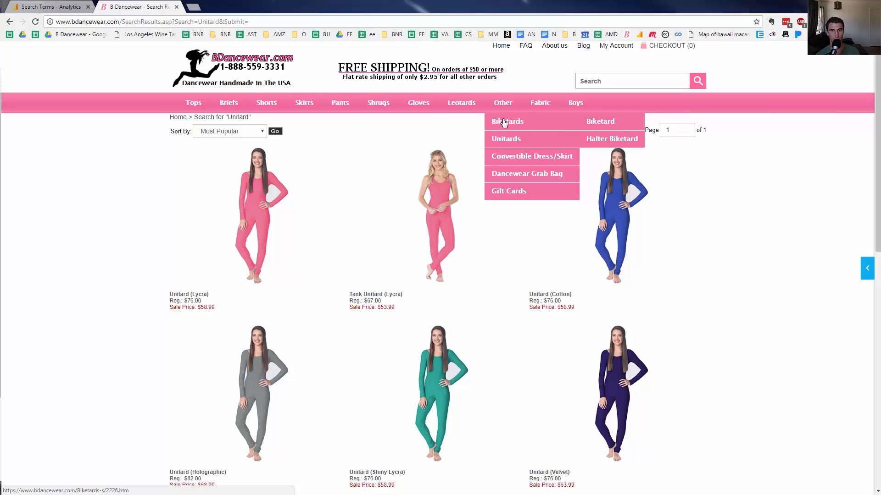
{"action": "left_click", "coordinate": [55, 6]}
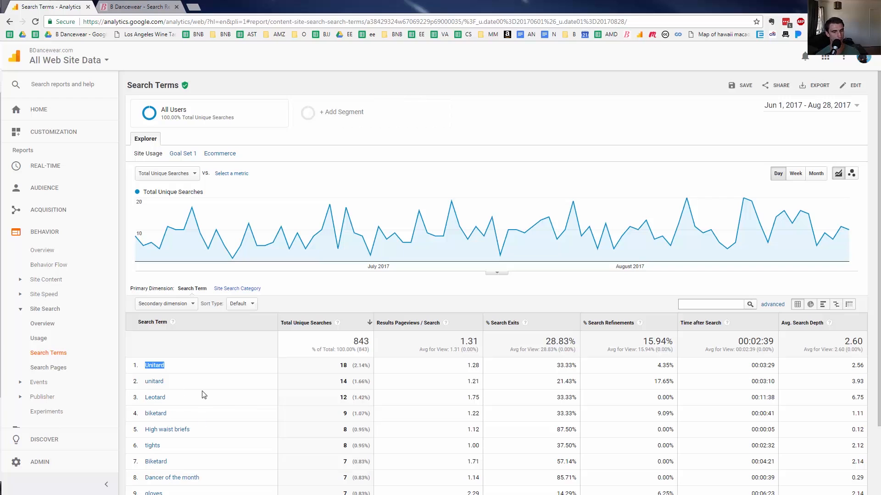
- Open the Ecommerce Sales Performance report under Conversions and examine the revenue of the top transactions
{"action": "scroll", "coordinate": [204, 393], "scroll_direction": "down", "scroll_amount": 2}
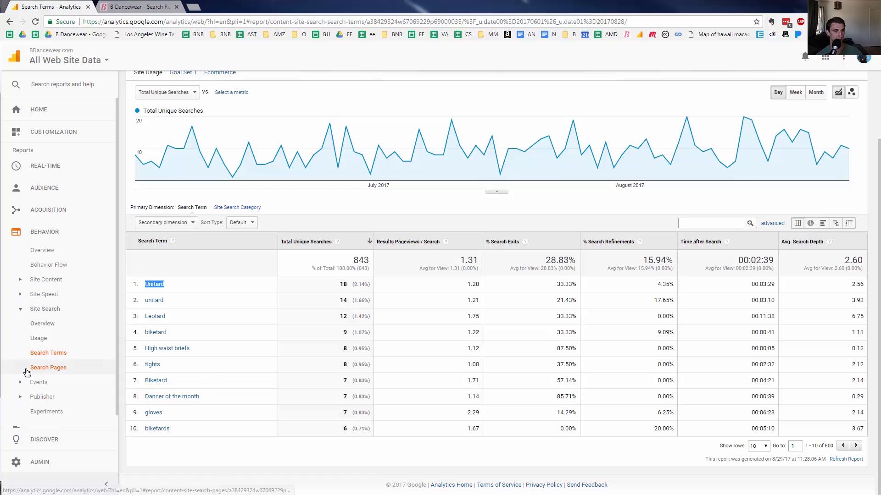
{"action": "scroll", "coordinate": [76, 384], "scroll_direction": "down", "scroll_amount": 1}
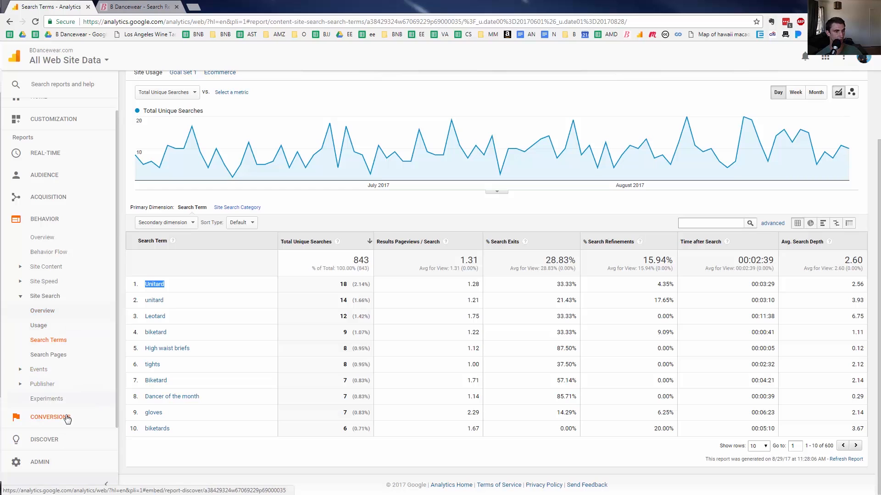
{"action": "left_click", "coordinate": [82, 417]}
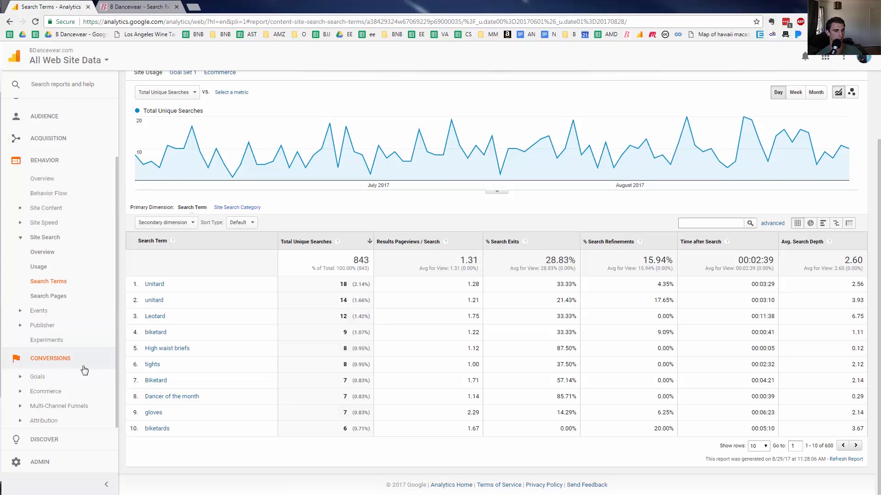
{"action": "left_click", "coordinate": [45, 391]}
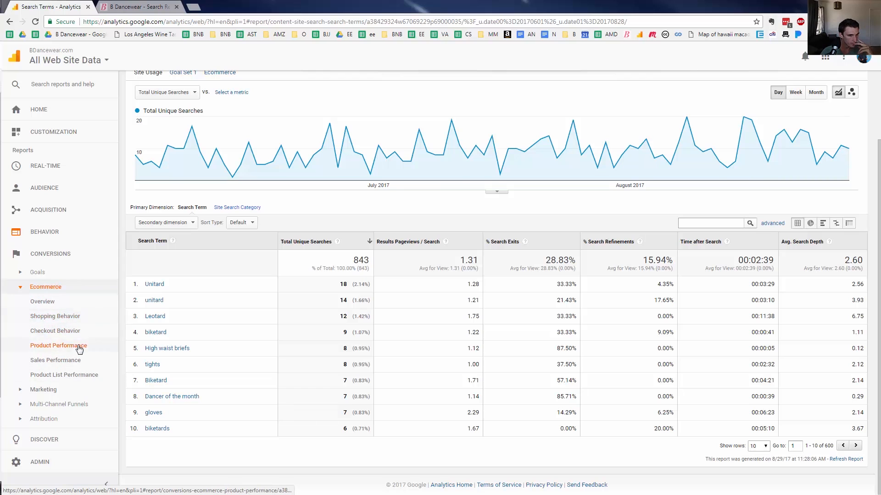
{"action": "left_click", "coordinate": [78, 365]}
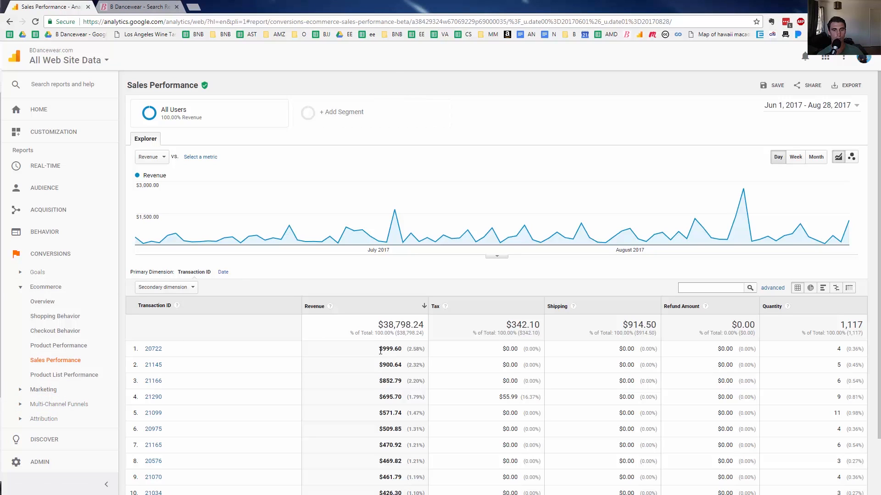
{"action": "left_click_drag", "start_coordinate": [377, 412], "coordinate": [254, 356]}
- Add Source / Medium as the secondary dimension of the Sales Performance table
{"action": "left_click", "coordinate": [175, 289]}
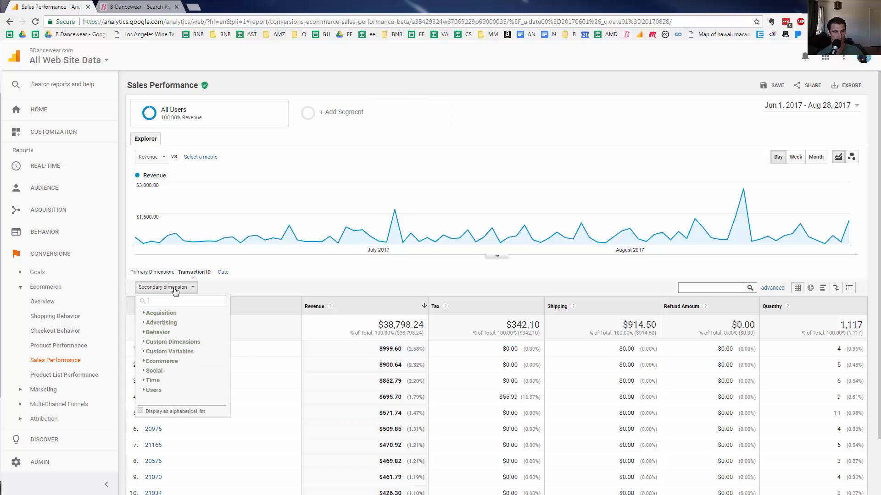
{"action": "left_click", "coordinate": [168, 313]}
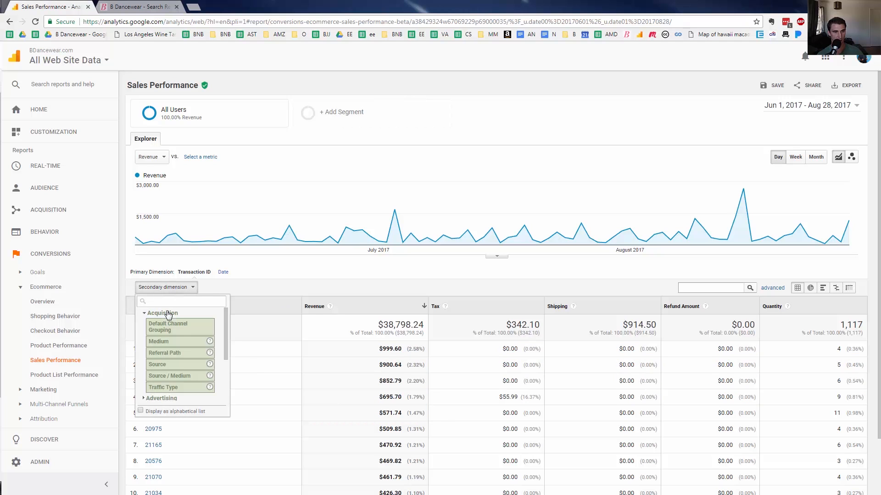
{"action": "left_click", "coordinate": [172, 380]}
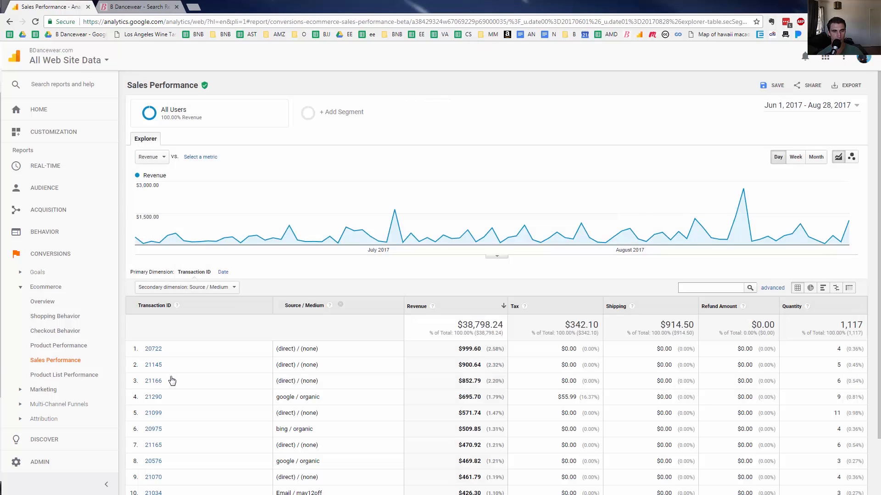
- Examine the sources of the top transactions, highlighting the direct, google / organic, bing / organic and Email / may12off entries
{"action": "left_click_drag", "start_coordinate": [281, 349], "coordinate": [333, 393]}
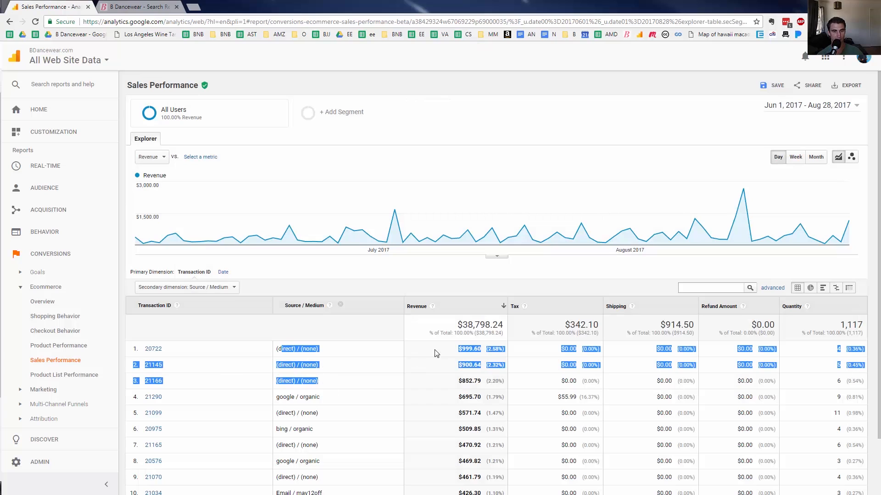
{"action": "triple_click", "coordinate": [330, 398]}
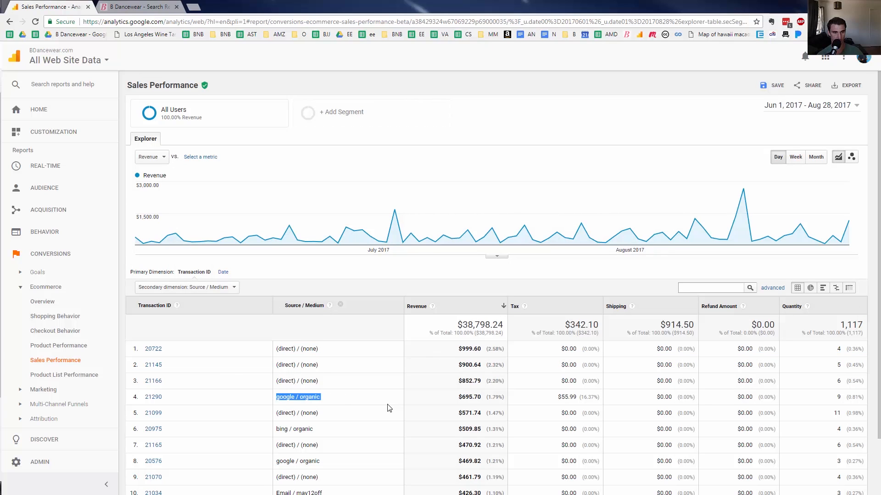
{"action": "triple_click", "coordinate": [340, 431]}
{"action": "scroll", "coordinate": [340, 434], "scroll_direction": "down", "scroll_amount": 2}
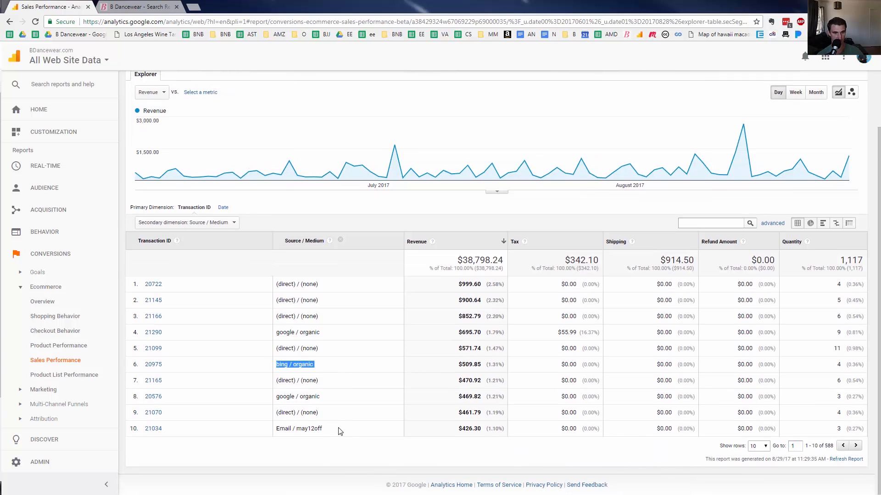
{"action": "triple_click", "coordinate": [340, 432]}
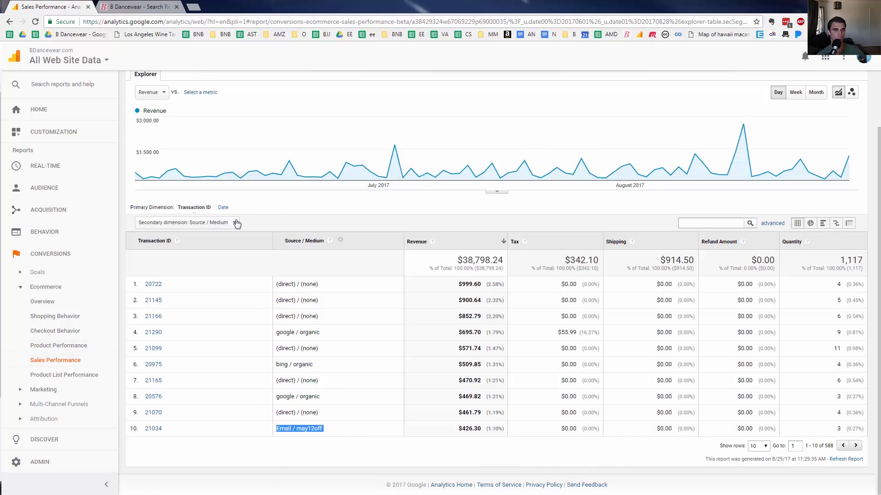
- Set the Sales Performance table's secondary dimension to Landing Page and examine the top transactions' landing pages, including the Boys Sleeveless Dance Shirt page
{"action": "left_click", "coordinate": [198, 228]}
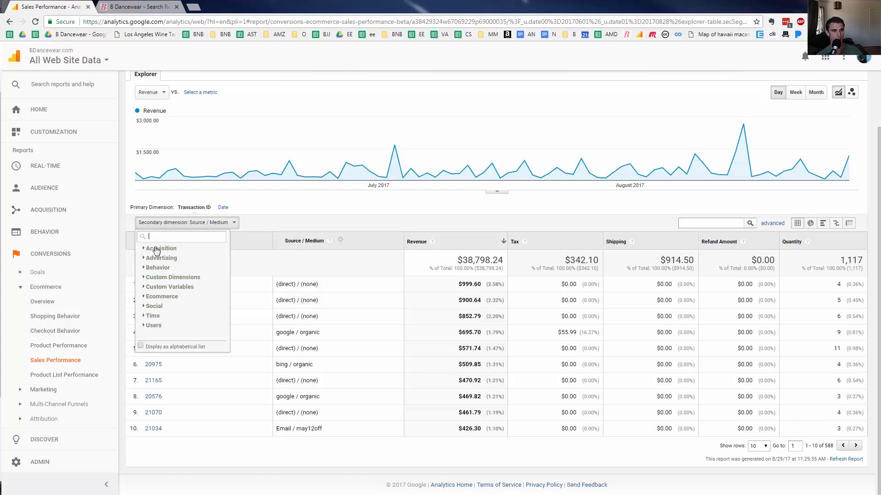
{"action": "left_click", "coordinate": [157, 269]}
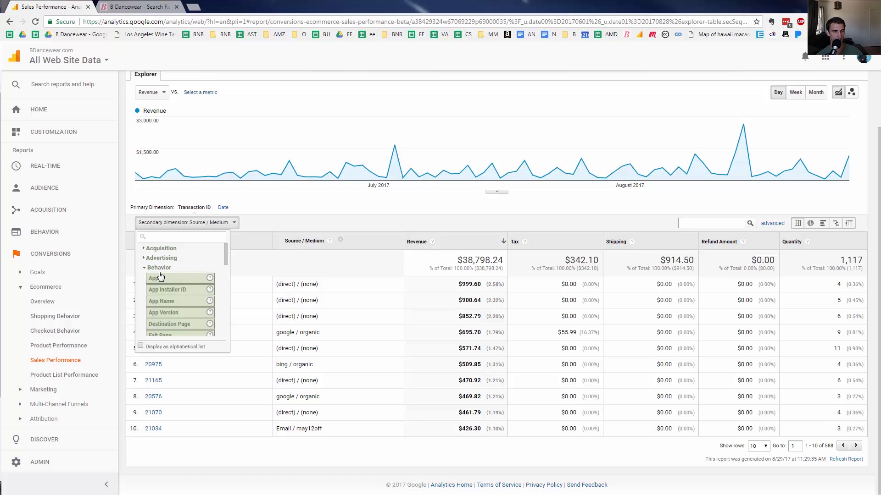
{"action": "scroll", "coordinate": [176, 316], "scroll_direction": "down", "scroll_amount": 2}
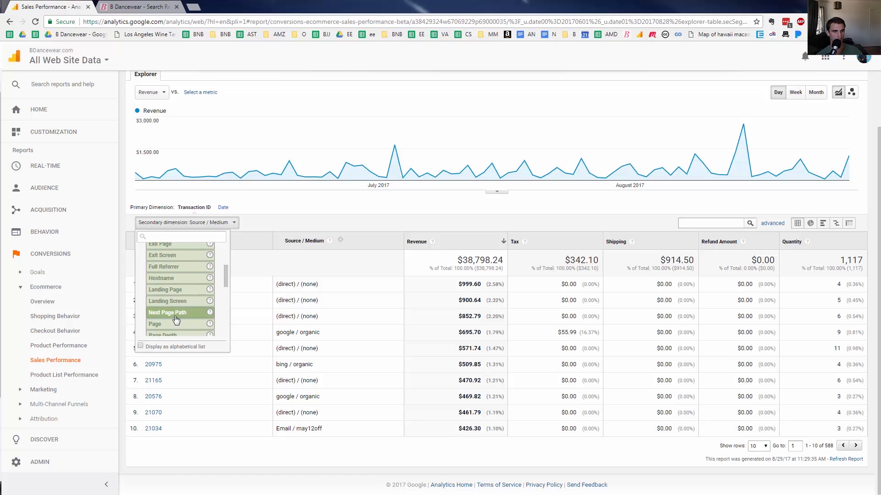
{"action": "left_click", "coordinate": [184, 291]}
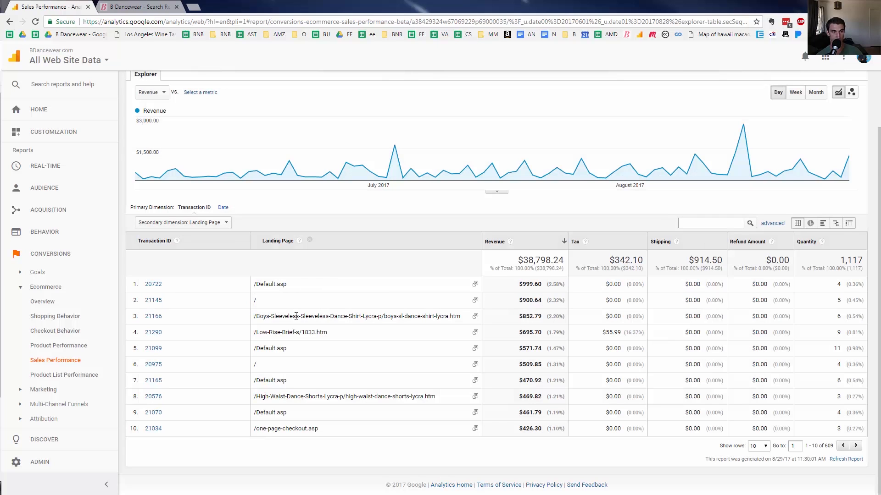
{"action": "triple_click", "coordinate": [295, 316]}
{"action": "triple_click", "coordinate": [290, 317]}
- Change the Sales Performance table's secondary dimension to City to see where the top transactions come from
{"action": "left_click", "coordinate": [191, 225]}
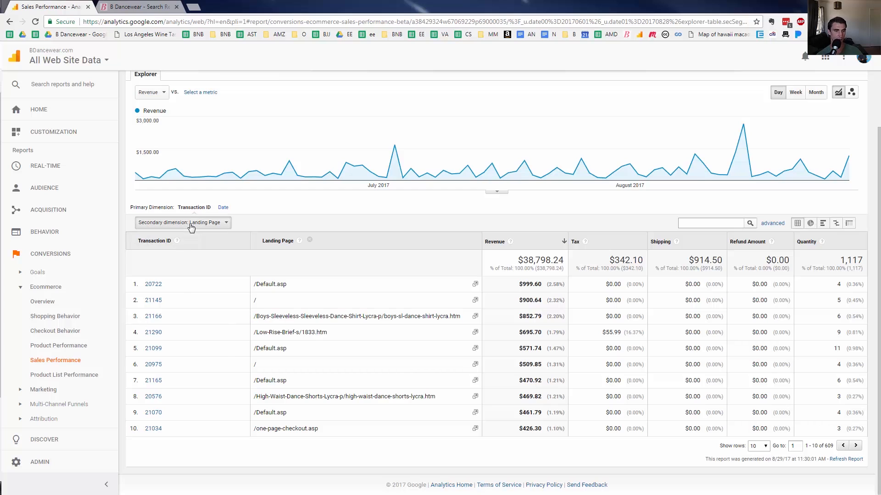
{"action": "left_click", "coordinate": [158, 317]}
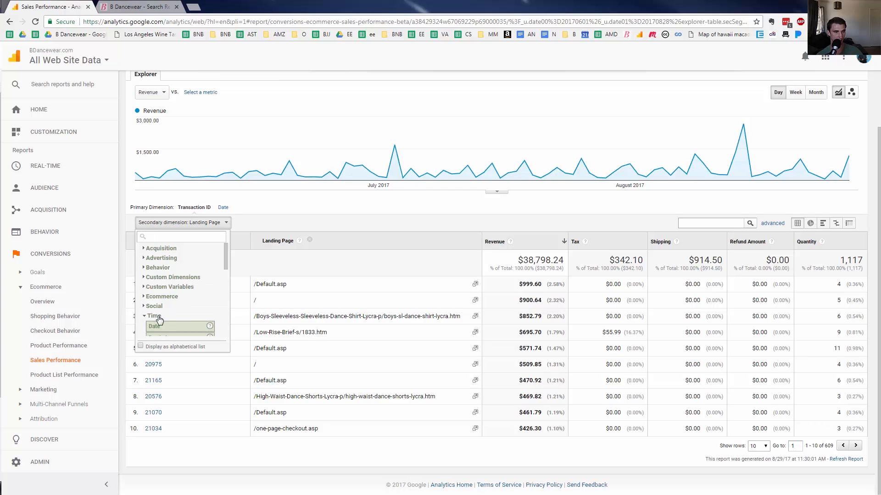
{"action": "scroll", "coordinate": [179, 320], "scroll_direction": "down", "scroll_amount": 4}
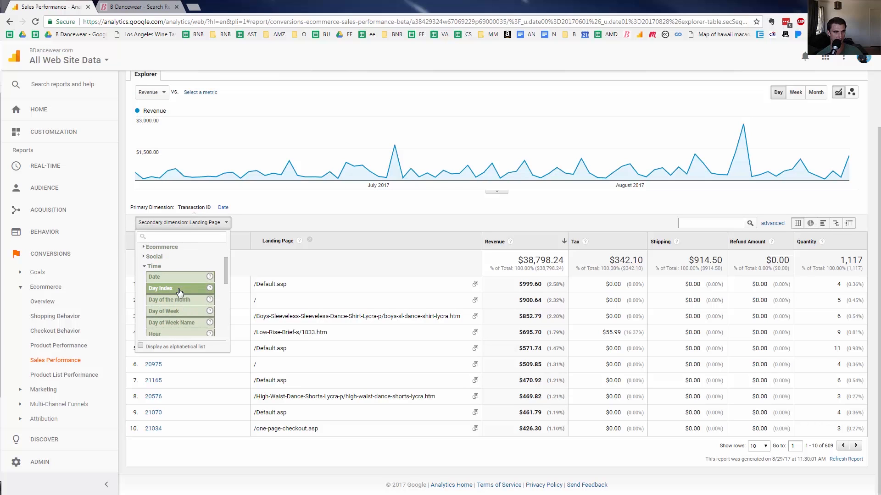
{"action": "scroll", "coordinate": [179, 292], "scroll_direction": "down", "scroll_amount": 4}
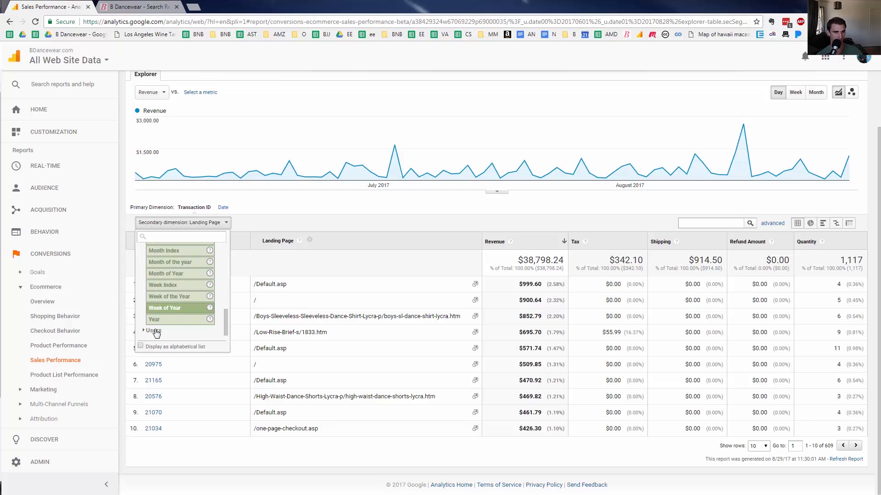
{"action": "scroll", "coordinate": [180, 329], "scroll_direction": "up", "scroll_amount": 2}
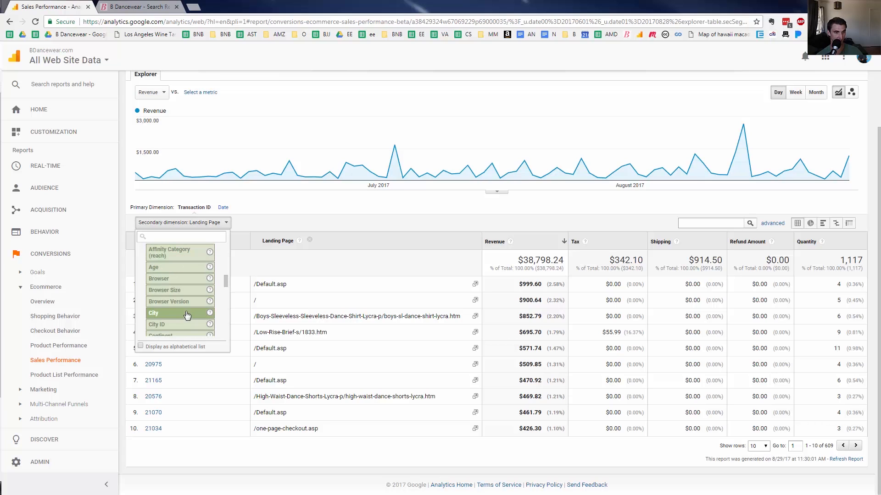
{"action": "left_click", "coordinate": [187, 315]}
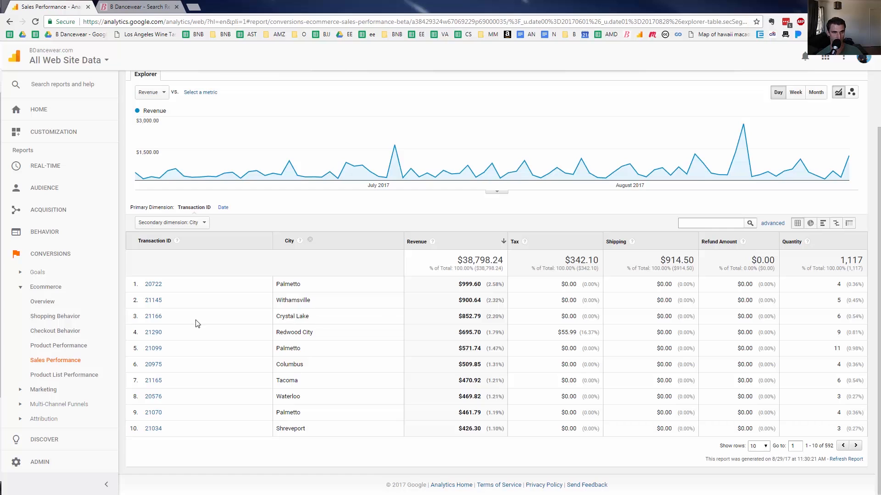
- Look through the Users dimensions available as a secondary dimension, such as Country, Device Category and Gender, without choosing one
{"action": "left_click", "coordinate": [193, 223]}
{"action": "left_click", "coordinate": [160, 330]}
{"action": "scroll", "coordinate": [197, 323], "scroll_direction": "down", "scroll_amount": 5}
{"action": "scroll", "coordinate": [195, 309], "scroll_direction": "down", "scroll_amount": 8}
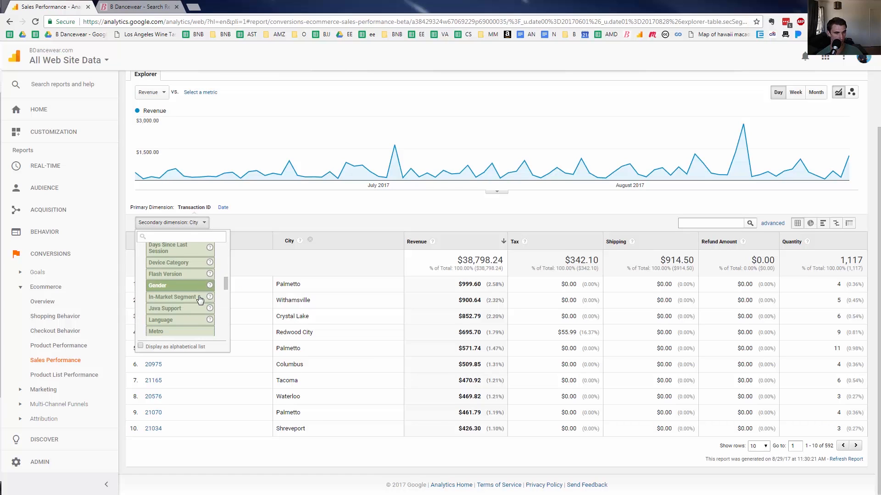
{"action": "scroll", "coordinate": [193, 307], "scroll_direction": "up", "scroll_amount": 5}
{"action": "scroll", "coordinate": [177, 314], "scroll_direction": "up", "scroll_amount": 4}
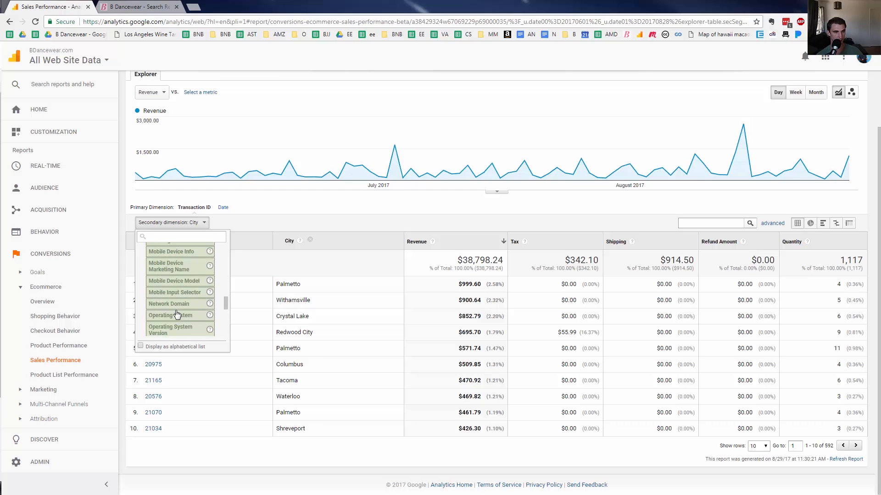
{"action": "scroll", "coordinate": [188, 302], "scroll_direction": "up", "scroll_amount": 3}
{"action": "scroll", "coordinate": [187, 294], "scroll_direction": "up", "scroll_amount": 2}
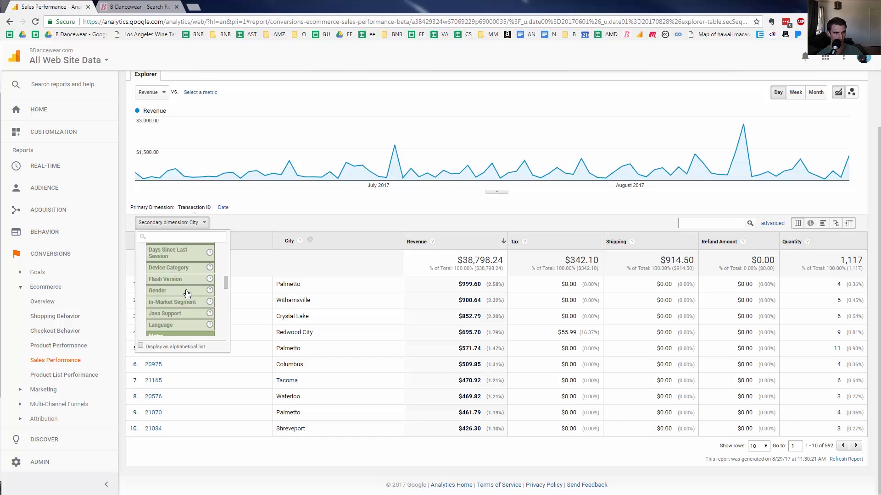
{"action": "scroll", "coordinate": [172, 292], "scroll_direction": "up", "scroll_amount": 2}
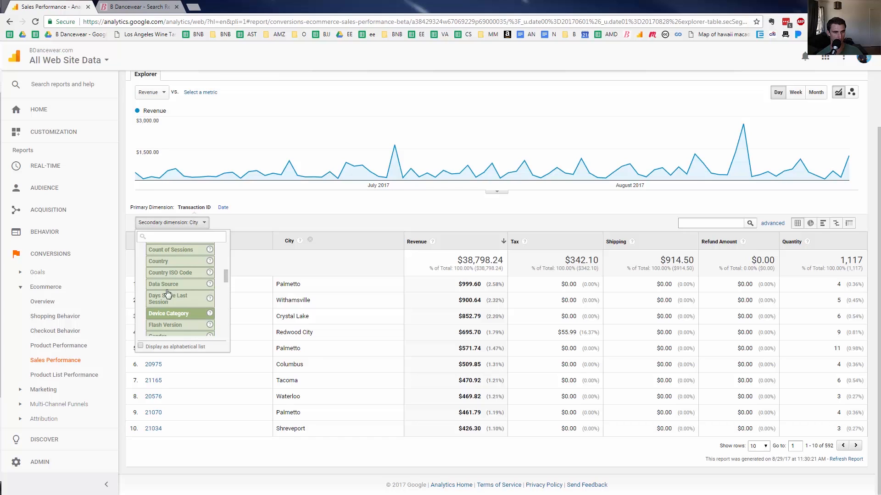
{"action": "scroll", "coordinate": [172, 266], "scroll_direction": "up", "scroll_amount": 2}
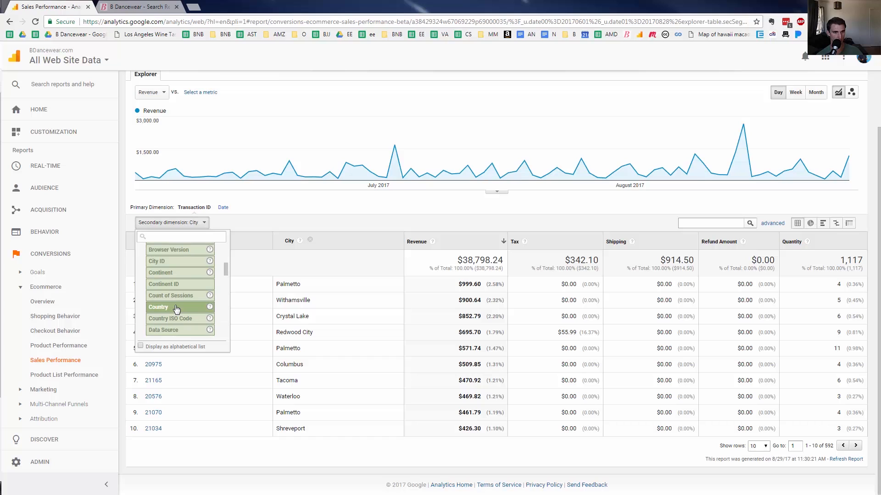
{"action": "scroll", "coordinate": [177, 309], "scroll_direction": "up", "scroll_amount": 2}
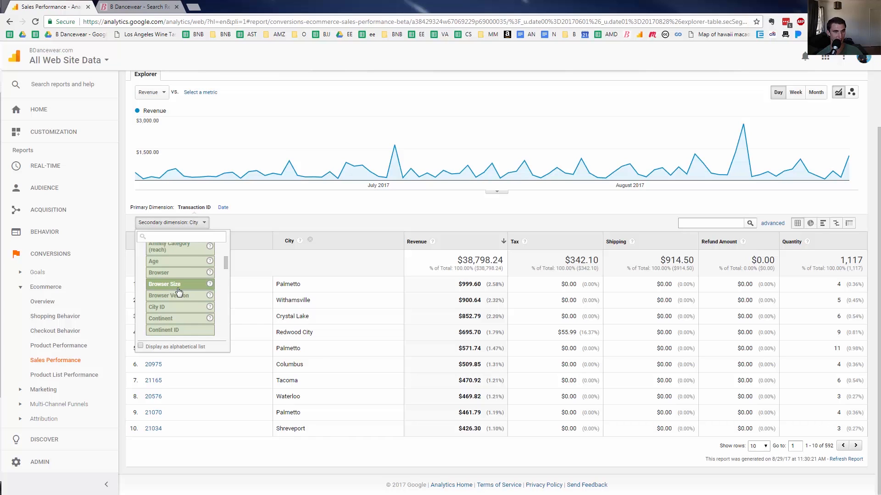
{"action": "scroll", "coordinate": [187, 300], "scroll_direction": "up", "scroll_amount": 2}
{"action": "scroll", "coordinate": [192, 303], "scroll_direction": "down", "scroll_amount": 3}
{"action": "scroll", "coordinate": [192, 303], "scroll_direction": "up", "scroll_amount": 2}
{"action": "scroll", "coordinate": [192, 303], "scroll_direction": "up", "scroll_amount": 3}
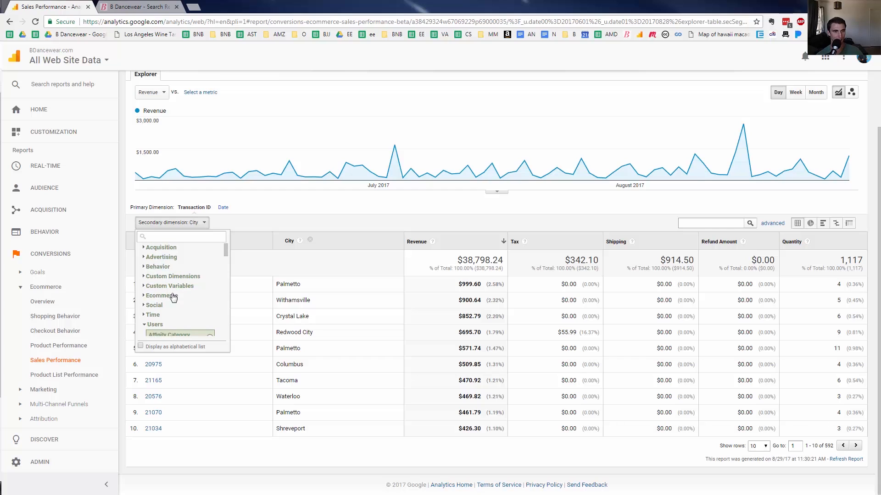
{"action": "left_click", "coordinate": [282, 218]}
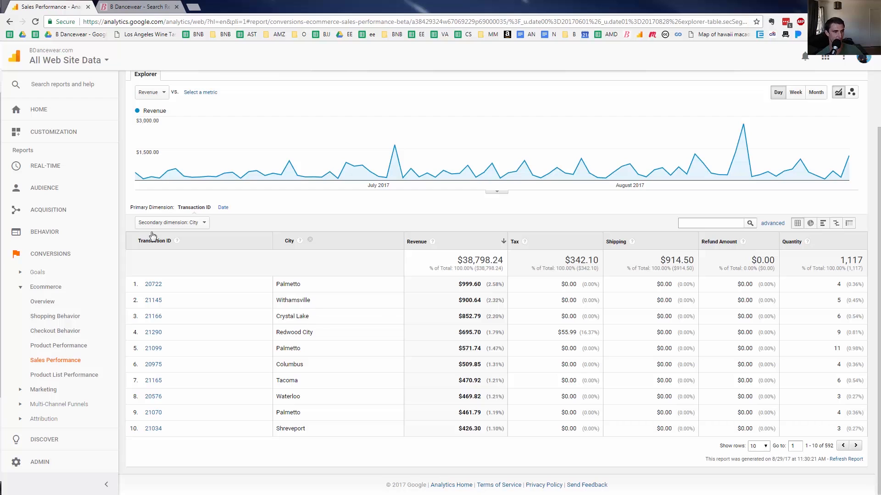
- Open the Goals Overview report under Conversions and examine the goal completions and their locations
{"action": "left_click", "coordinate": [37, 272]}
{"action": "left_click", "coordinate": [47, 290]}
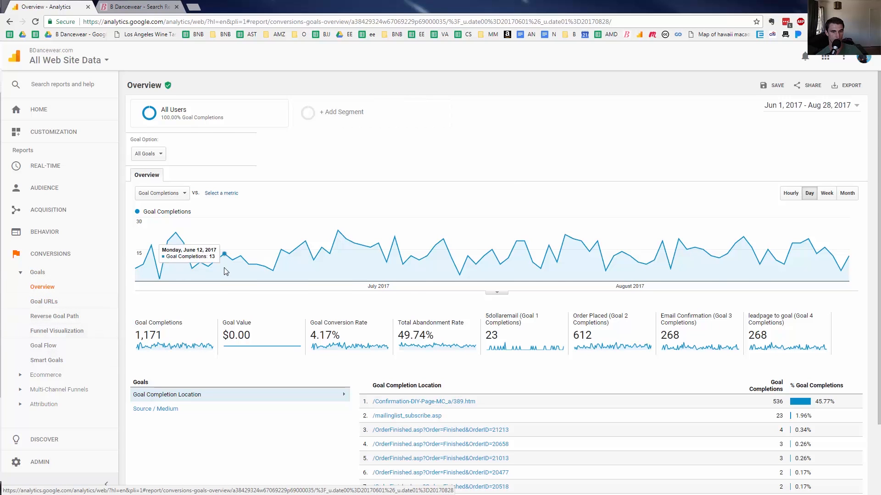
{"action": "scroll", "coordinate": [160, 257], "scroll_direction": "down", "scroll_amount": 1}
{"action": "scroll", "coordinate": [67, 294], "scroll_direction": "up", "scroll_amount": 1}
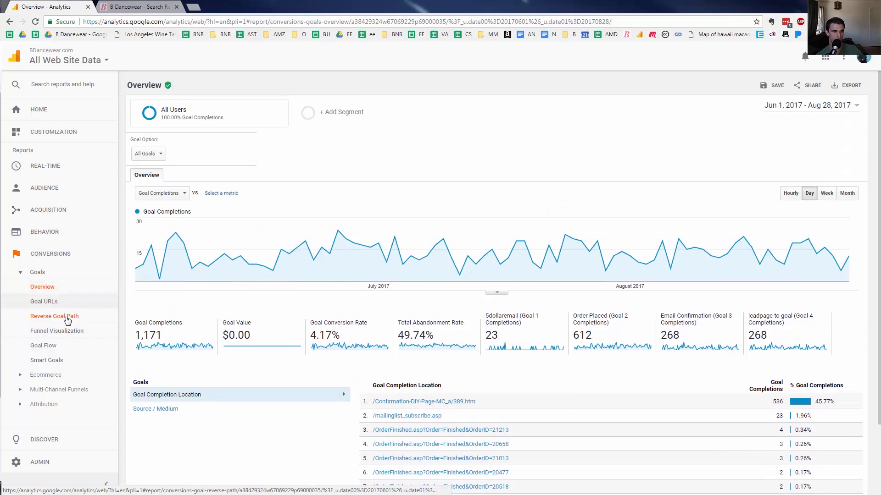
- View the Reverse Goal Path, Funnel Visualization and Goal Flow reports in turn
{"action": "left_click", "coordinate": [68, 317]}
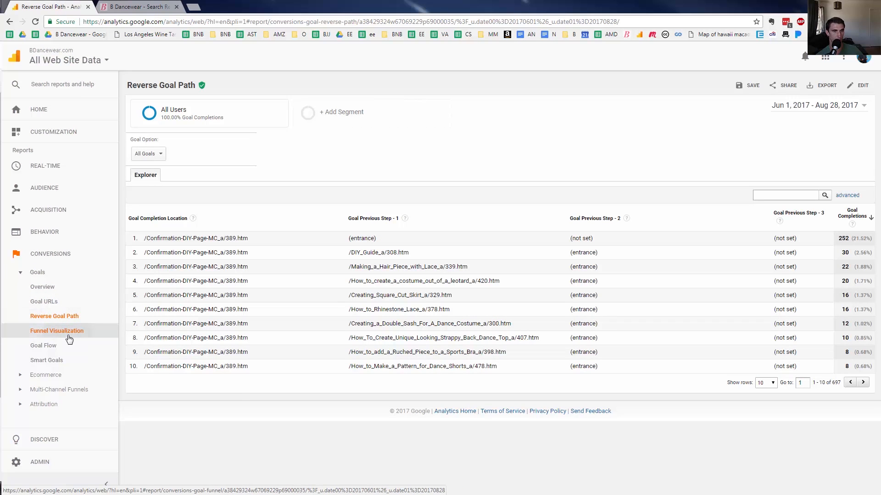
{"action": "left_click", "coordinate": [68, 334]}
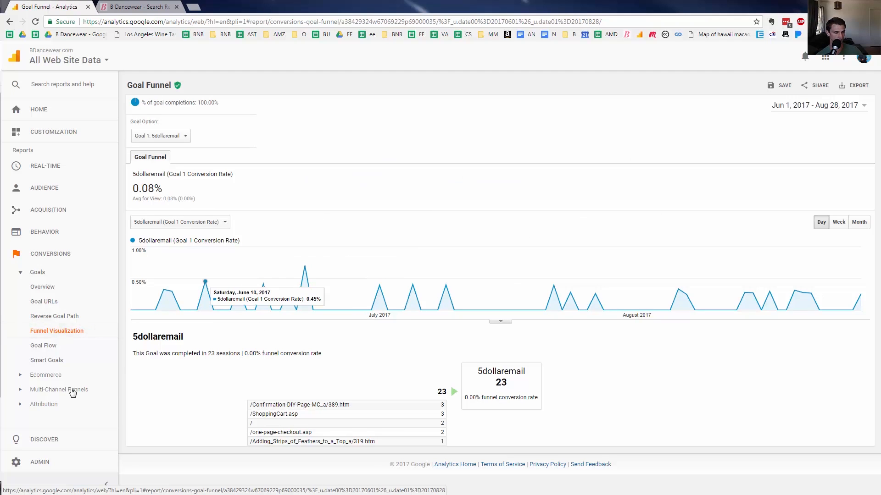
{"action": "left_click", "coordinate": [49, 346]}
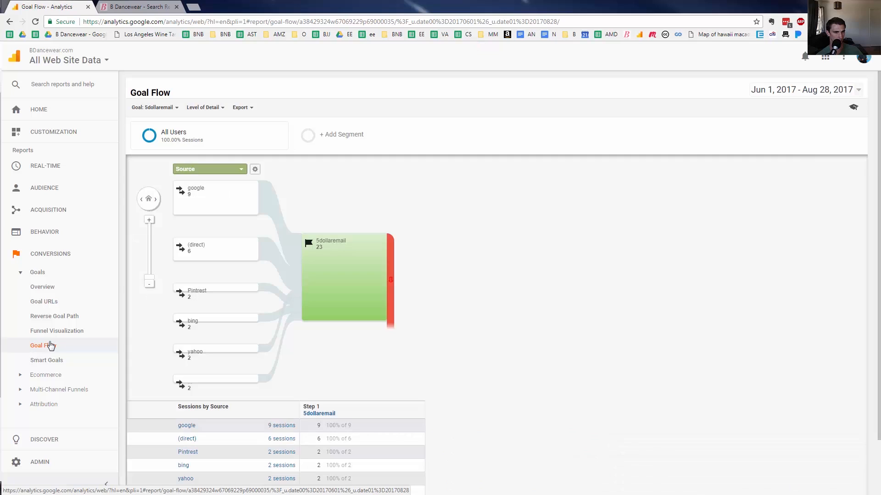
- Reopen the Funnel Visualization report and show the funnel for Goal 2: Order Placed
{"action": "left_click", "coordinate": [62, 331]}
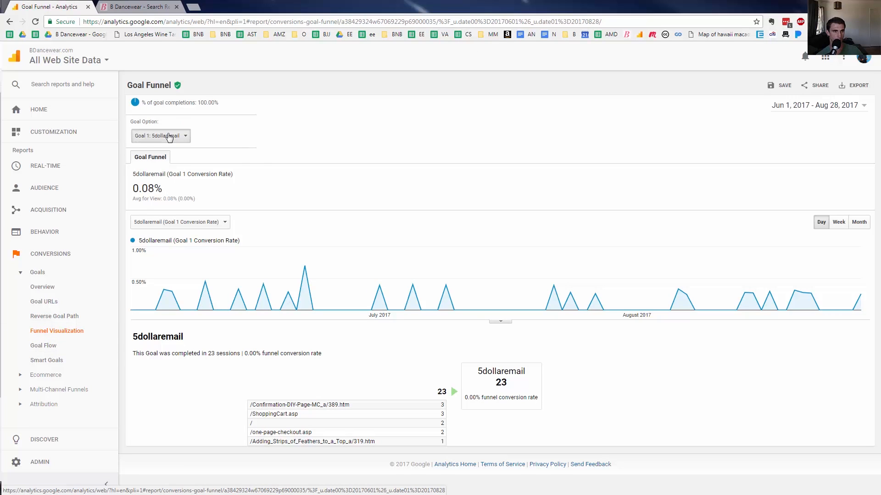
{"action": "left_click", "coordinate": [165, 136]}
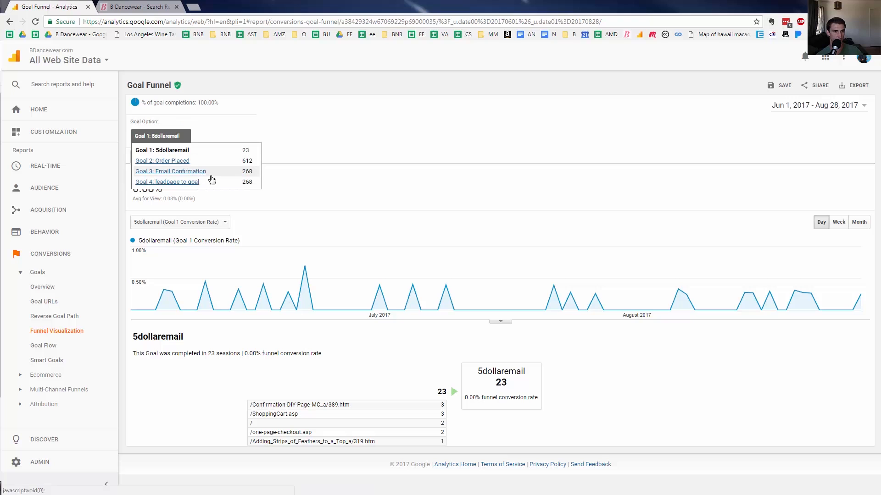
{"action": "left_click", "coordinate": [165, 161]}
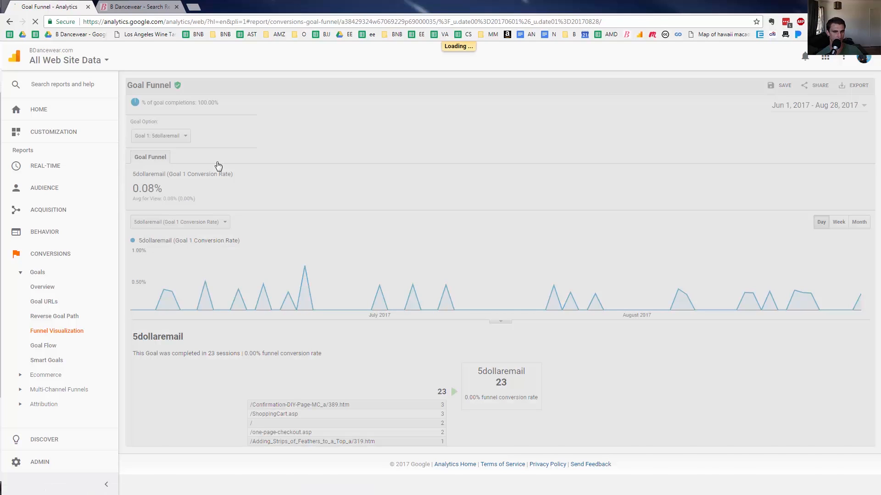
{"action": "scroll", "coordinate": [462, 252], "scroll_direction": "down", "scroll_amount": 3}
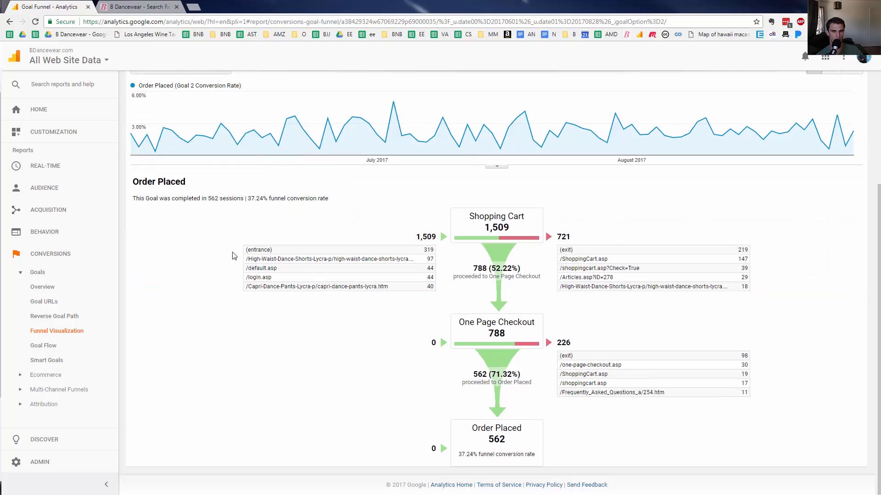
- Examine the session counts at the Shopping Cart, One Page Checkout and Order Placed stages and the pages leading into the cart
{"action": "double_click", "coordinate": [489, 331]}
{"action": "double_click", "coordinate": [500, 440]}
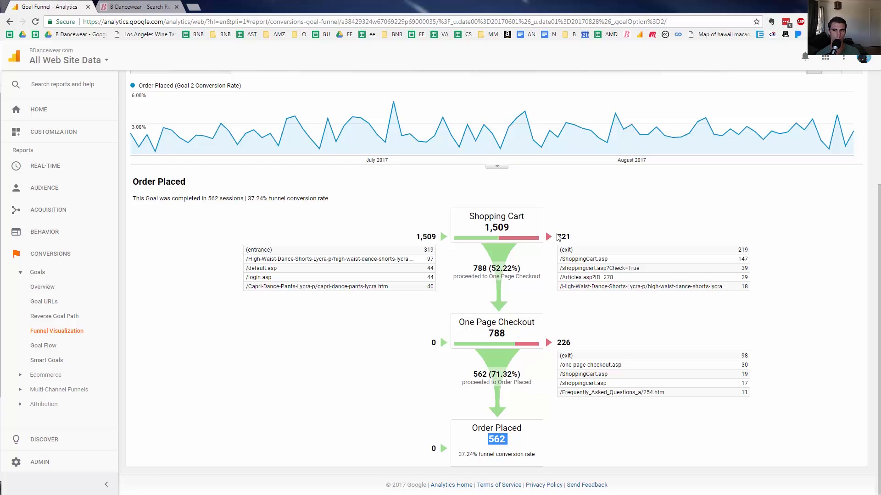
{"action": "double_click", "coordinate": [493, 227]}
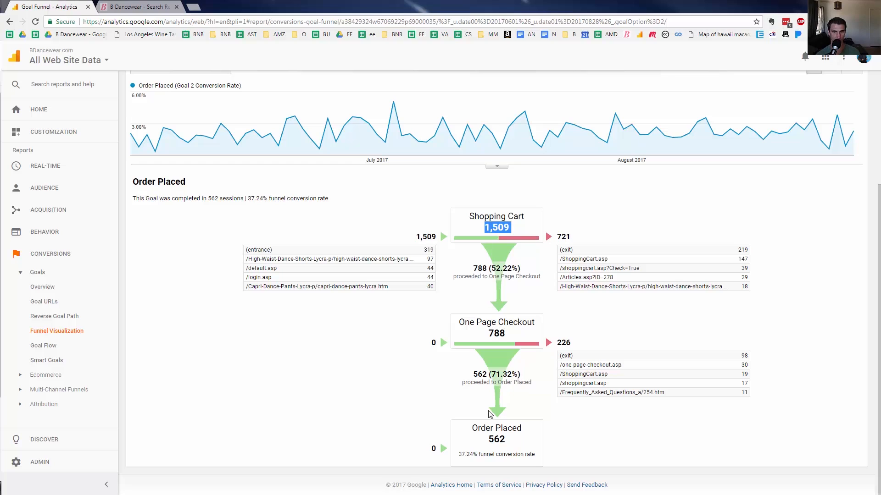
{"action": "left_click", "coordinate": [295, 260]}
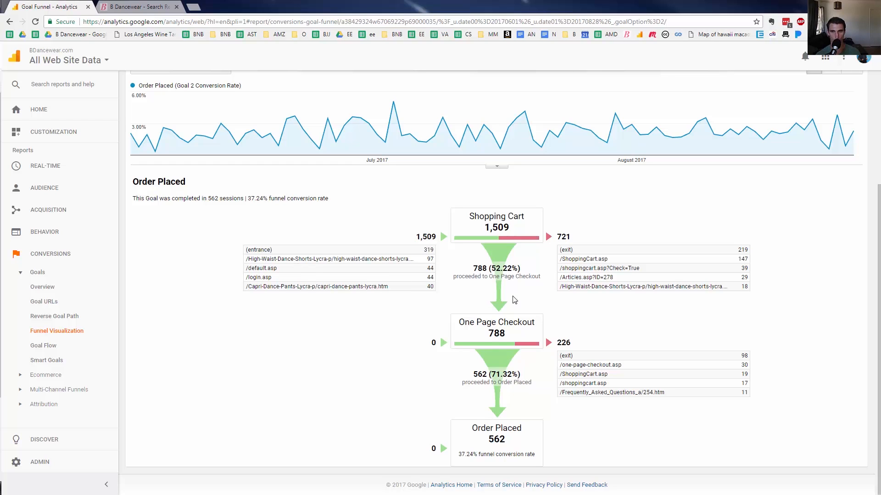
- Copy the /Articles.asp?ID=278 path from the Shopping Cart exits and open that page on the store website
{"action": "triple_click", "coordinate": [578, 278]}
{"action": "key", "text": "ctrl+c"}
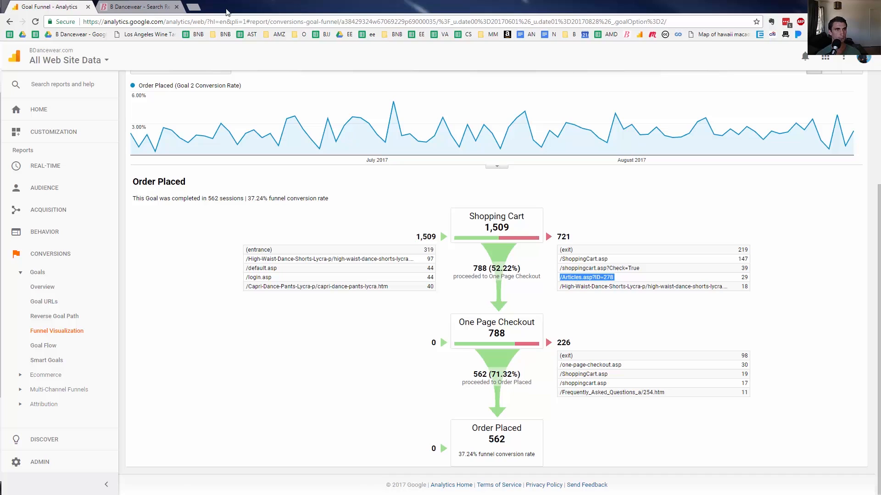
{"action": "left_click", "coordinate": [155, 7]}
{"action": "key", "text": "ctrl+v"}
{"action": "key", "text": "Return"}
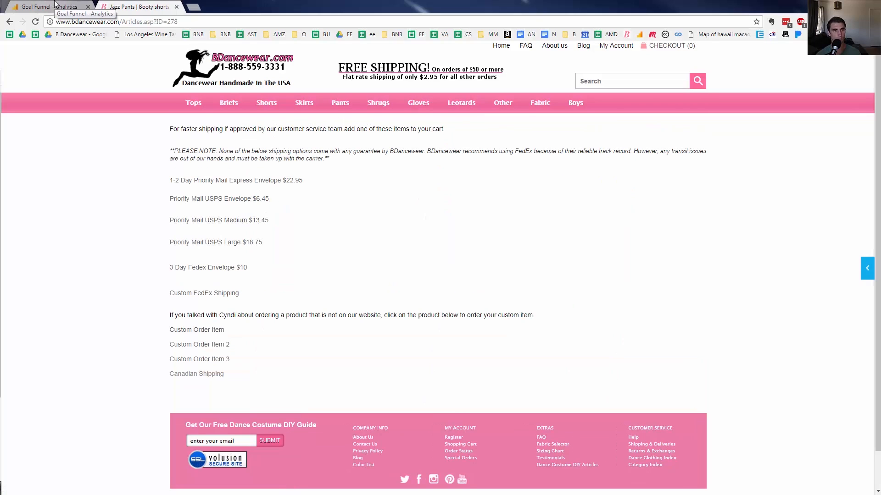
- Return to the Order Placed funnel in Google Analytics and examine the /Frequently_Asked_Questions_a/254.htm exit from One Page Checkout
{"action": "left_click", "coordinate": [66, 6]}
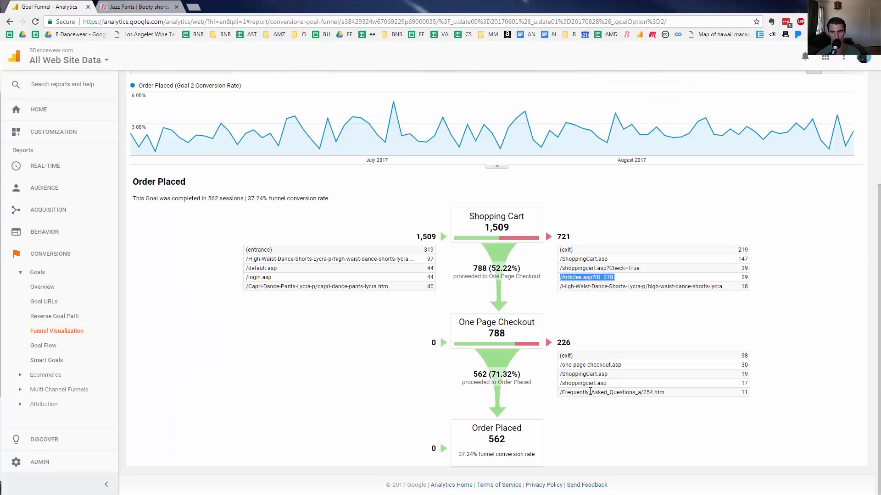
{"action": "triple_click", "coordinate": [591, 393]}
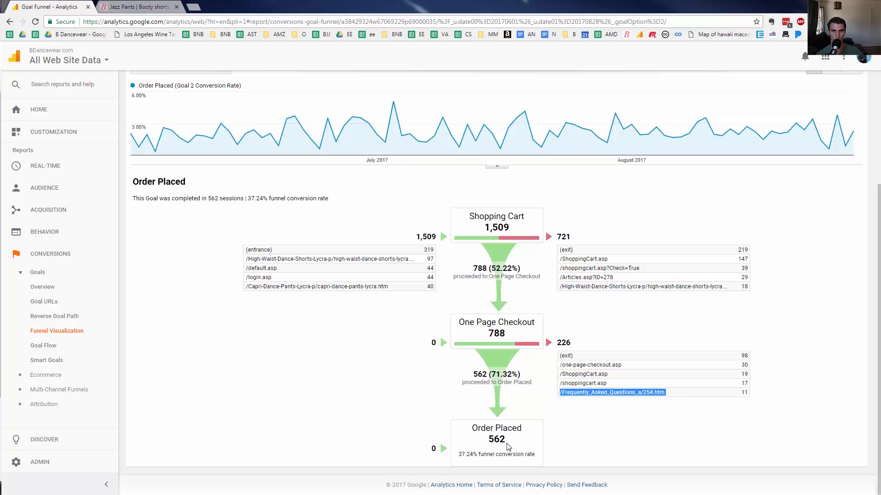
{"action": "scroll", "coordinate": [204, 132], "scroll_direction": "up", "scroll_amount": 2}
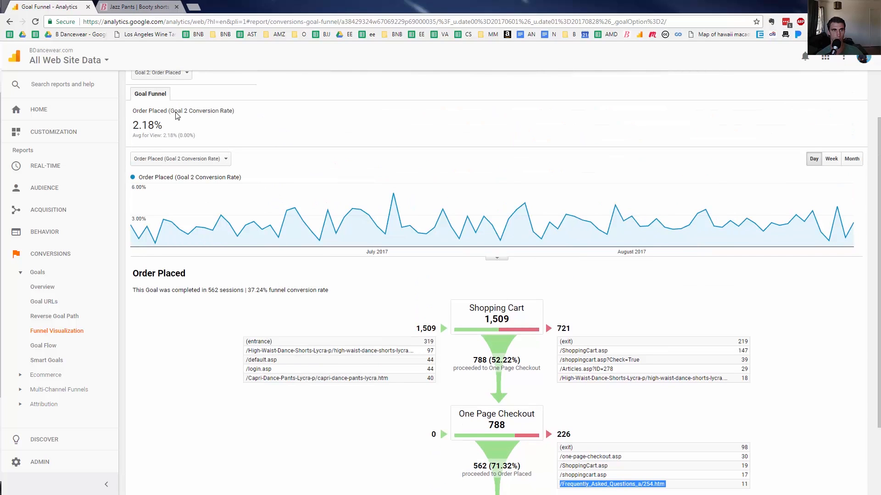
- Switch the goal funnel to Goal 3: Email Confirmation, and open the Goal Flow report
{"action": "scroll", "coordinate": [204, 132], "scroll_direction": "up", "scroll_amount": 2}
{"action": "left_click", "coordinate": [160, 136]}
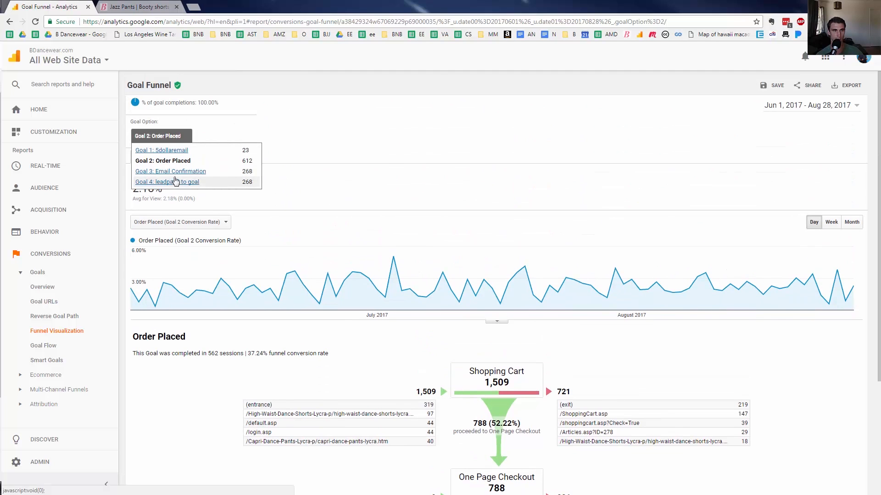
{"action": "left_click", "coordinate": [177, 172]}
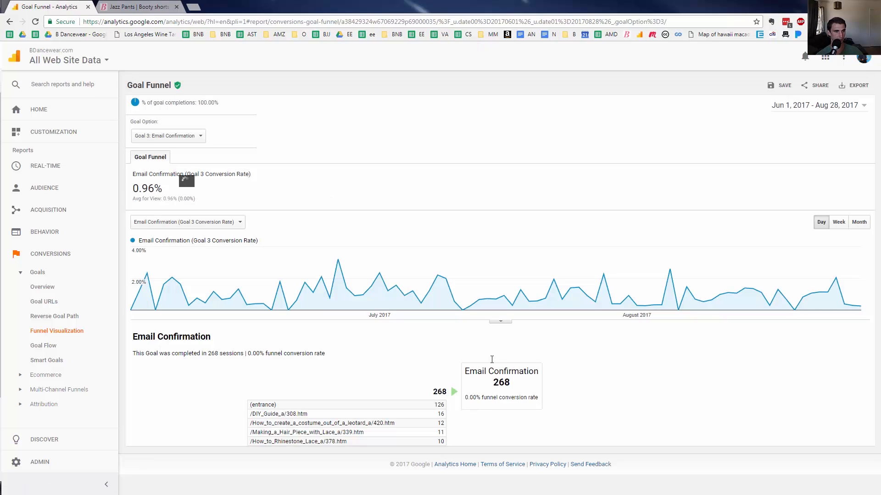
{"action": "left_click", "coordinate": [48, 345]}
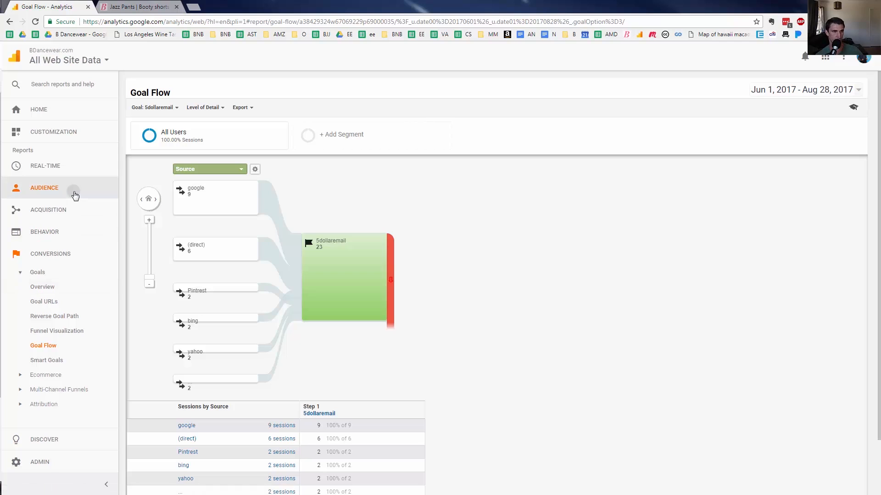
- Open the Audience Overview and the Geo Location report, and examine the sessions on the world map
{"action": "left_click", "coordinate": [75, 196]}
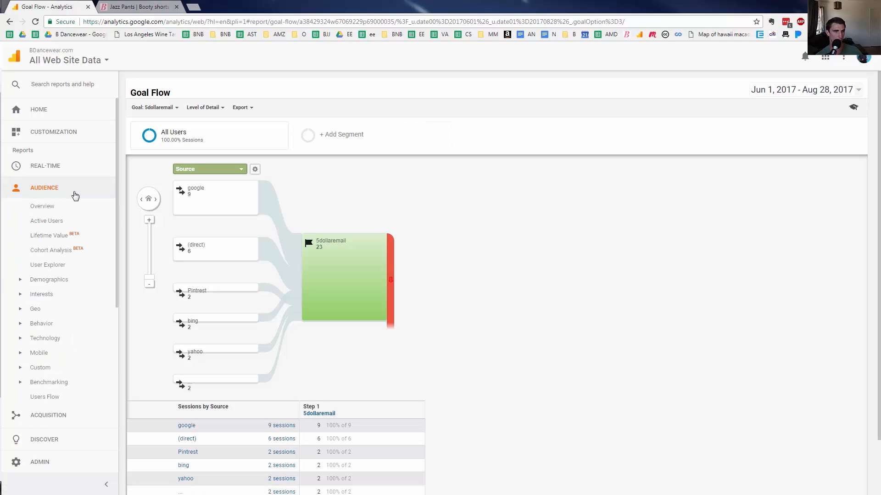
{"action": "left_click", "coordinate": [62, 211]}
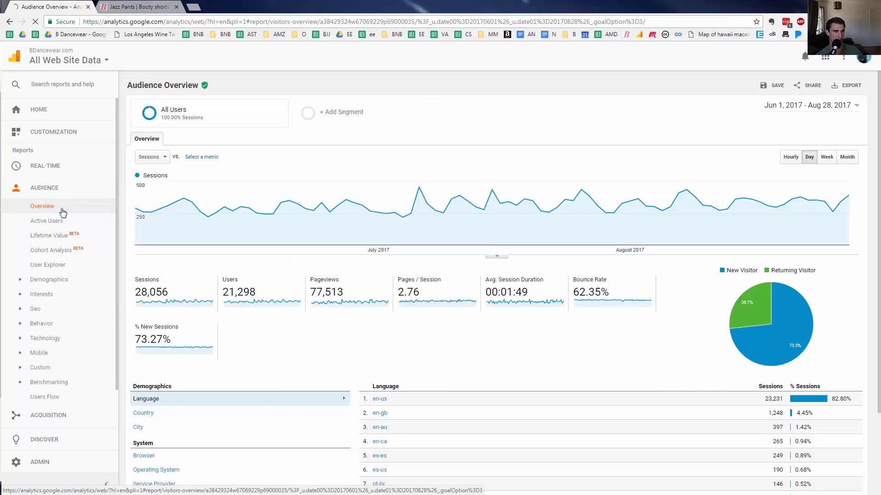
{"action": "left_click", "coordinate": [20, 310]}
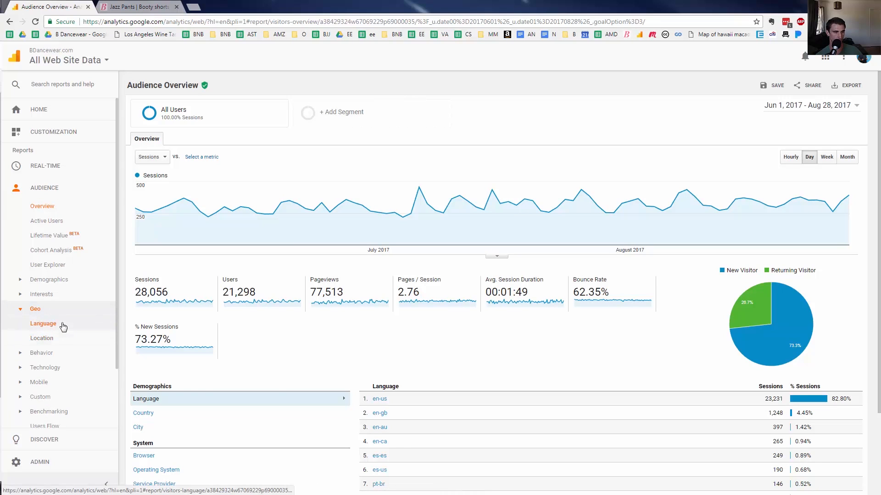
{"action": "left_click", "coordinate": [54, 339]}
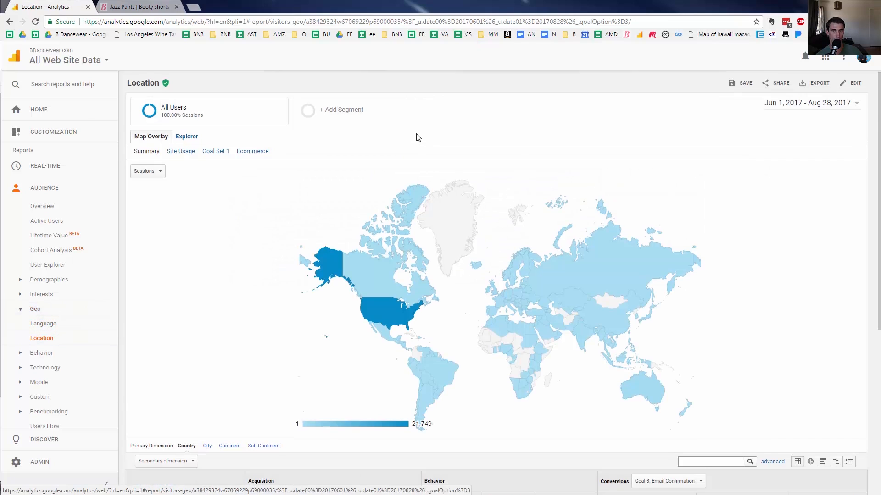
{"action": "scroll", "coordinate": [418, 138], "scroll_direction": "down", "scroll_amount": 2}
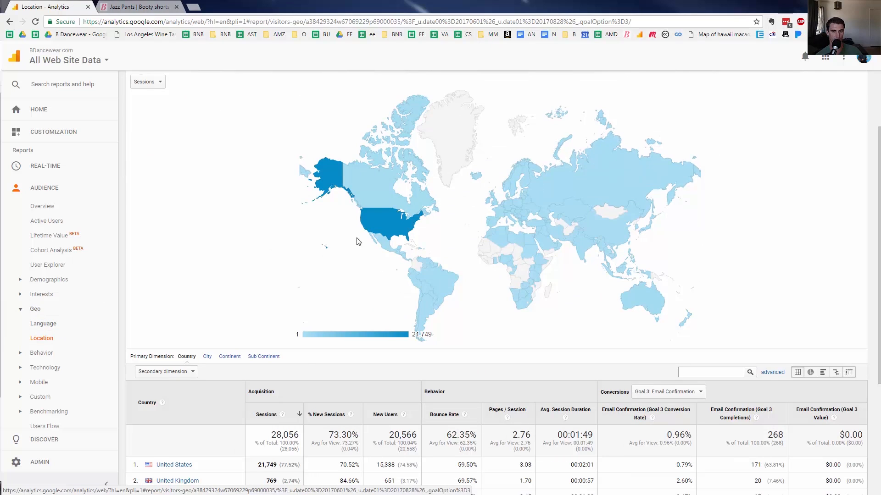
{"action": "mouse_move", "coordinate": [579, 193]}
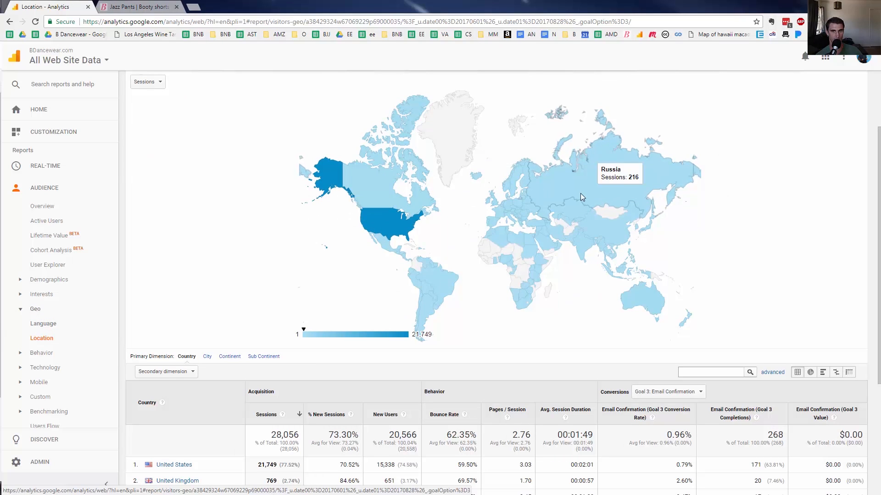
- Drill into the United States on the location map and examine the sessions of individual states
{"action": "left_click", "coordinate": [377, 229]}
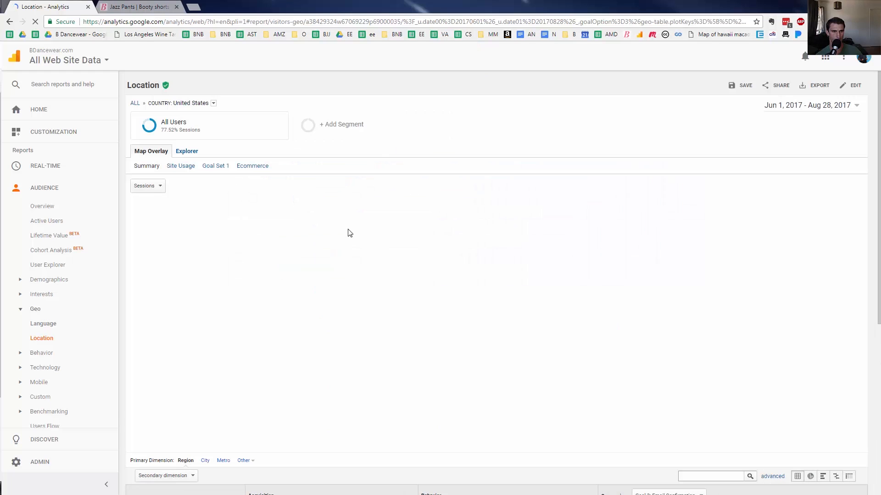
{"action": "mouse_move", "coordinate": [334, 219]}
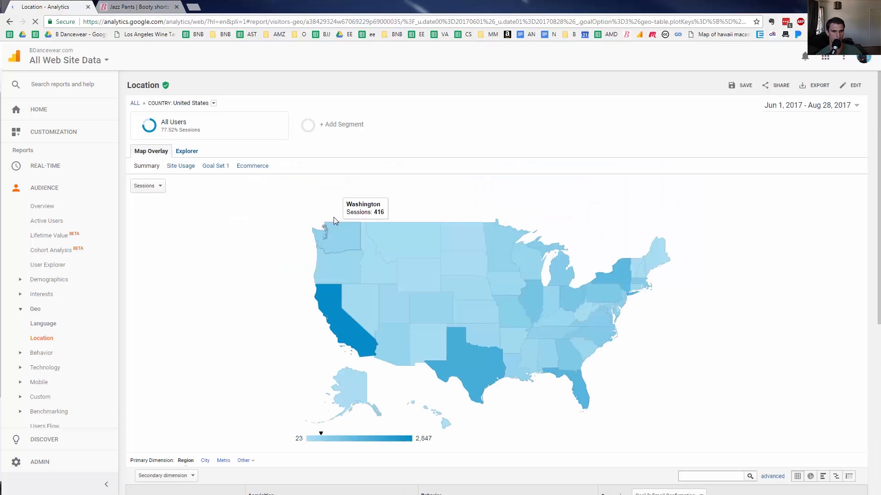
{"action": "scroll", "coordinate": [334, 217], "scroll_direction": "down", "scroll_amount": 6}
{"action": "scroll", "coordinate": [334, 217], "scroll_direction": "up", "scroll_amount": 4}
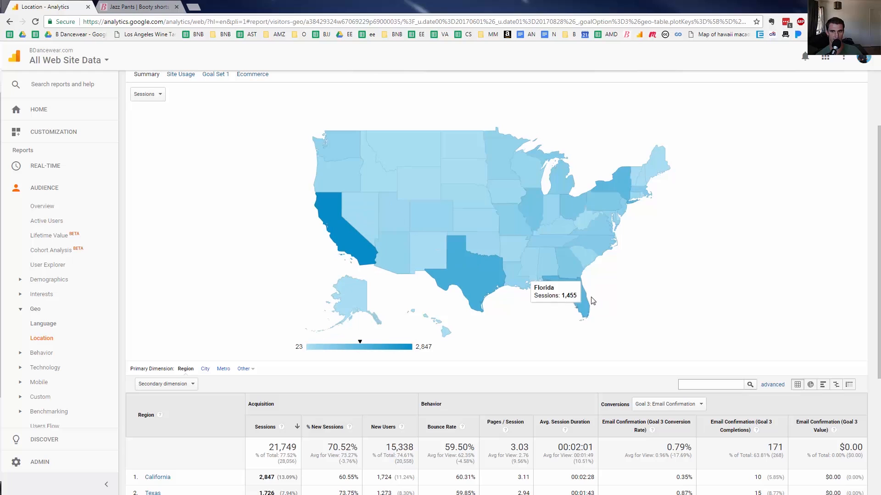
{"action": "mouse_move", "coordinate": [619, 185]}
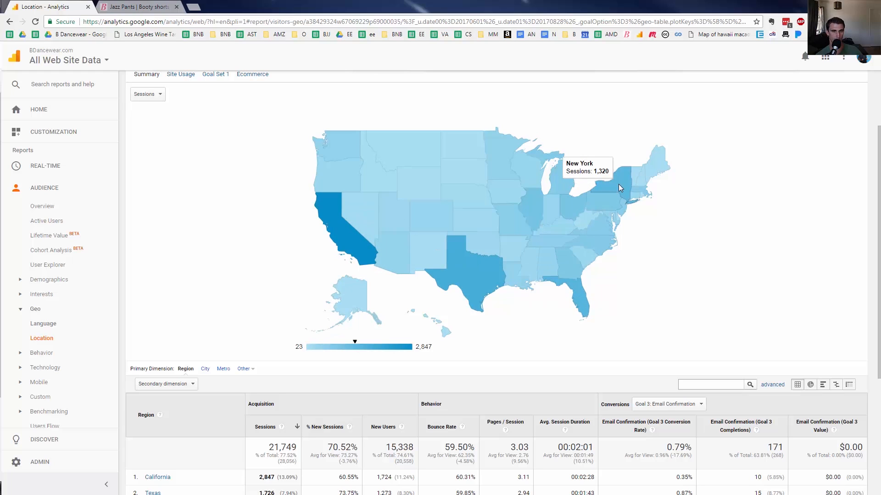
{"action": "mouse_move", "coordinate": [411, 254]}
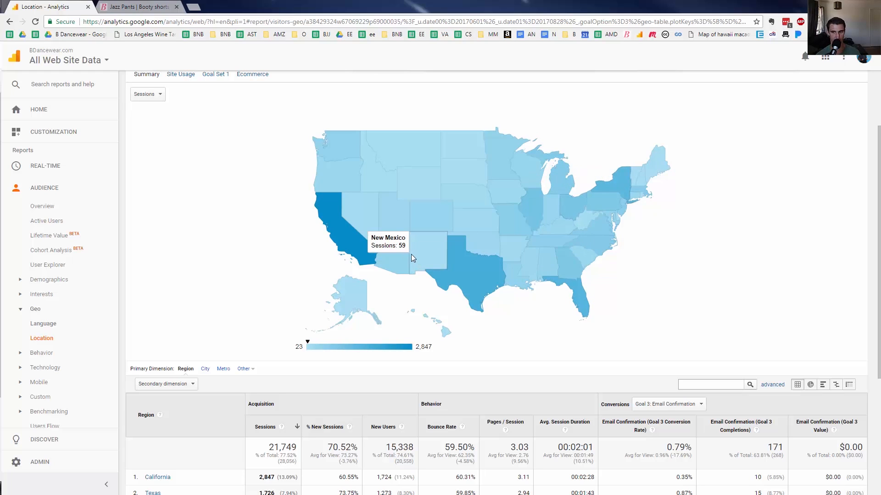
- Sort the region table by Pages / Session and examine Iowa's value and the session counts of the other leading states
{"action": "scroll", "coordinate": [412, 256], "scroll_direction": "down", "scroll_amount": 1}
{"action": "scroll", "coordinate": [411, 258], "scroll_direction": "down", "scroll_amount": 2}
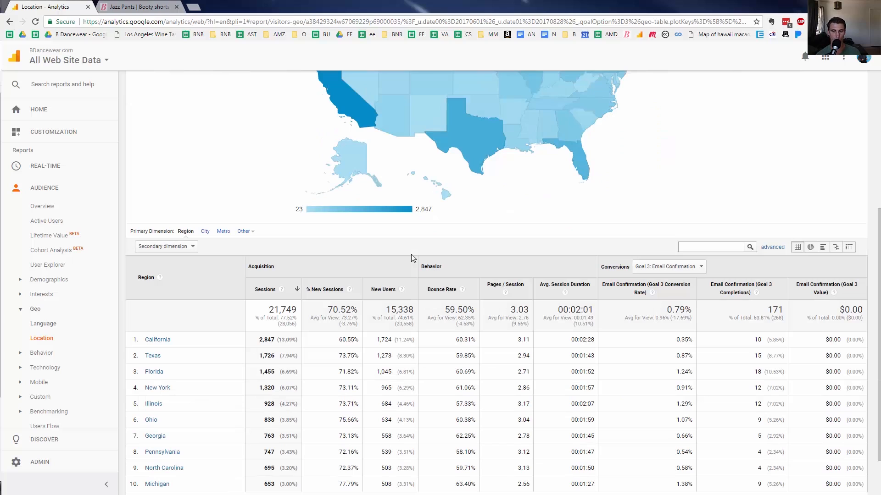
{"action": "left_click", "coordinate": [493, 289]}
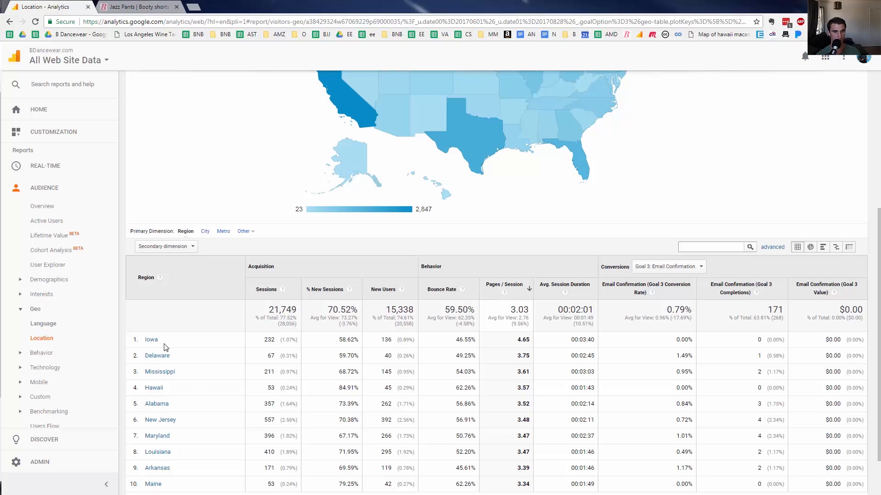
{"action": "double_click", "coordinate": [524, 340]}
{"action": "scroll", "coordinate": [440, 186], "scroll_direction": "up", "scroll_amount": 1}
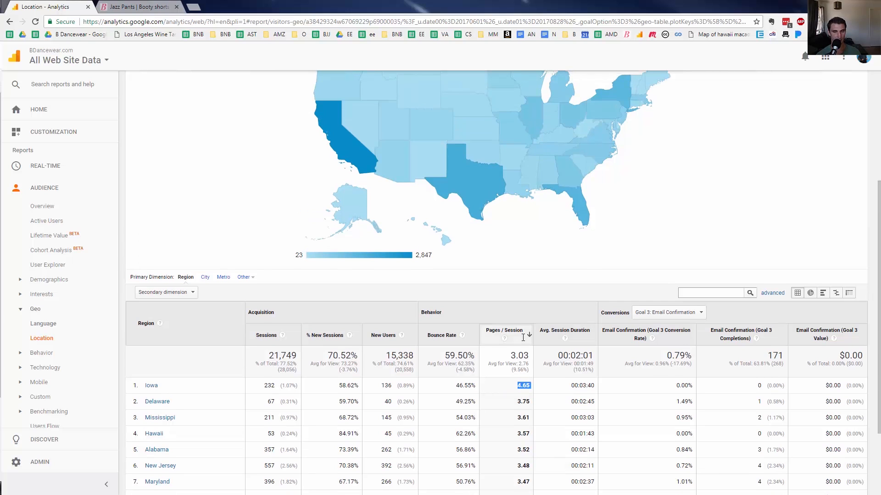
{"action": "scroll", "coordinate": [441, 227], "scroll_direction": "down", "scroll_amount": 3}
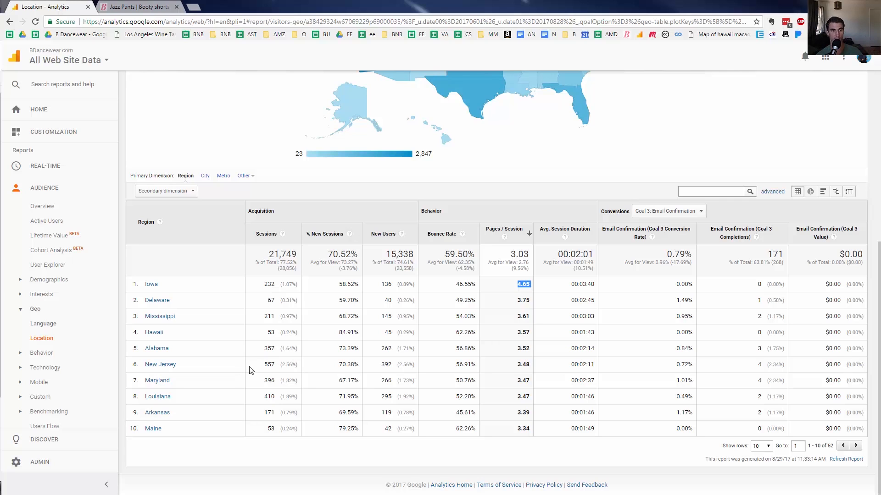
{"action": "triple_click", "coordinate": [266, 364]}
{"action": "left_click", "coordinate": [268, 382]}
{"action": "triple_click", "coordinate": [273, 300]}
{"action": "left_click", "coordinate": [266, 316]}
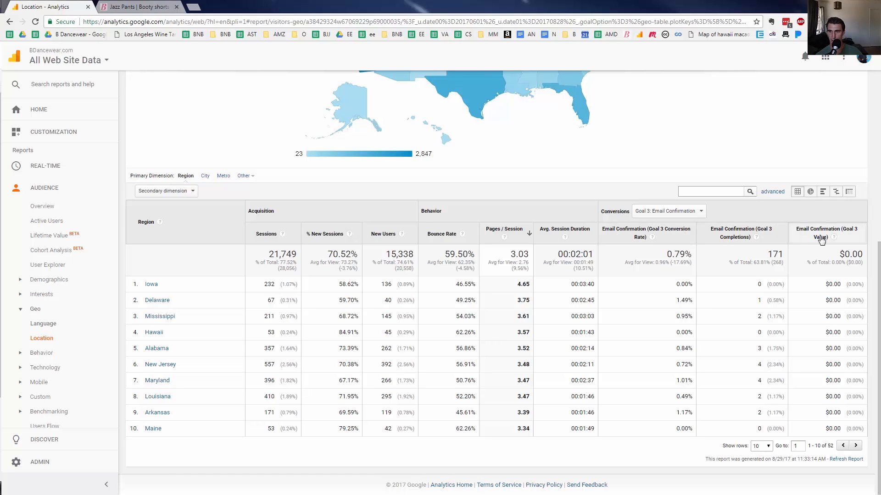
- Switch the region table's conversions to eCommerce and sort the states by Ecommerce Conversion Rate
{"action": "scroll", "coordinate": [679, 257], "scroll_direction": "up", "scroll_amount": 1}
{"action": "left_click", "coordinate": [670, 260]}
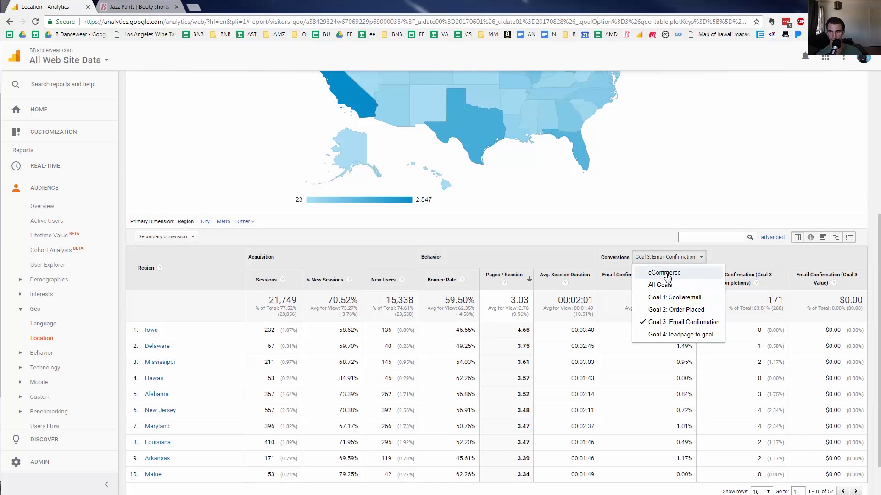
{"action": "left_click", "coordinate": [665, 273]}
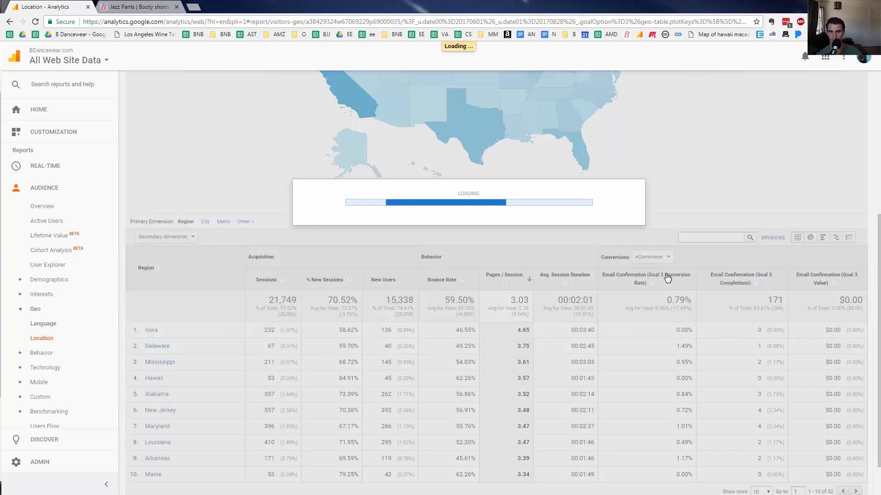
{"action": "scroll", "coordinate": [667, 278], "scroll_direction": "down", "scroll_amount": 6}
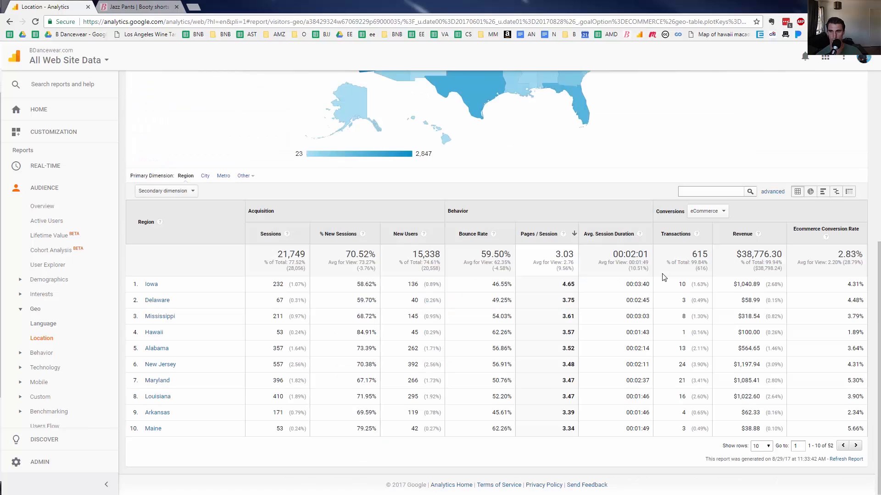
{"action": "left_click", "coordinate": [812, 234]}
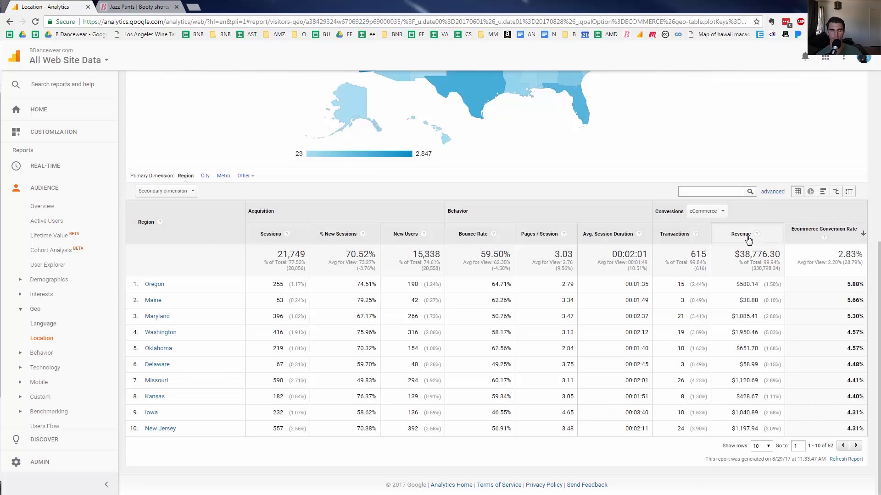
{"action": "scroll", "coordinate": [411, 146], "scroll_direction": "up", "scroll_amount": 3}
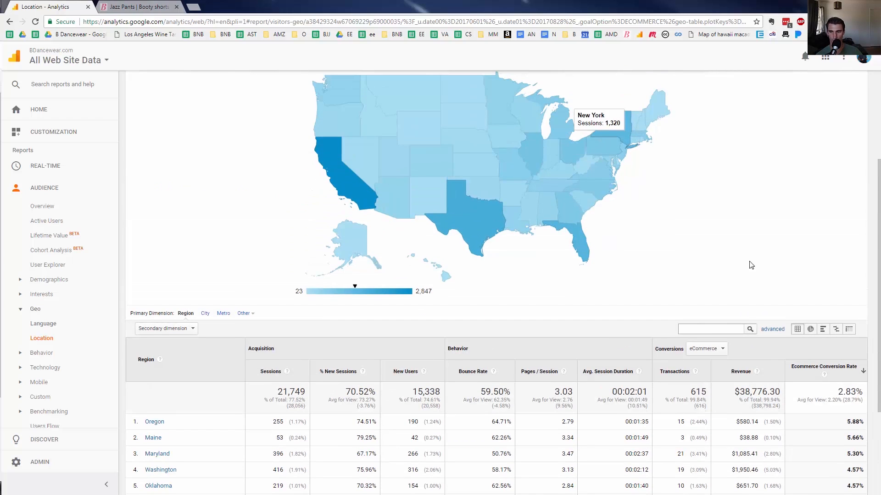
- Set the region table to show 100 rows
{"action": "scroll", "coordinate": [753, 264], "scroll_direction": "down", "scroll_amount": 3}
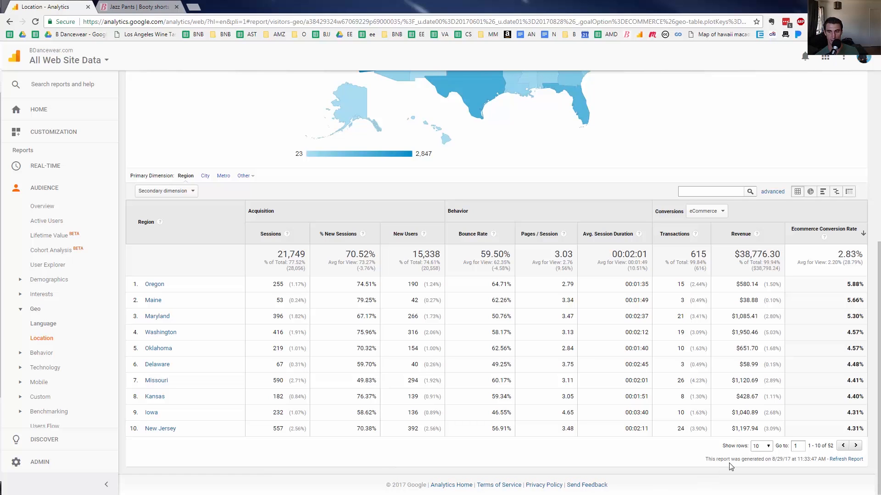
{"action": "left_click", "coordinate": [761, 447]}
{"action": "left_click", "coordinate": [774, 397]}
{"action": "left_click", "coordinate": [761, 446]}
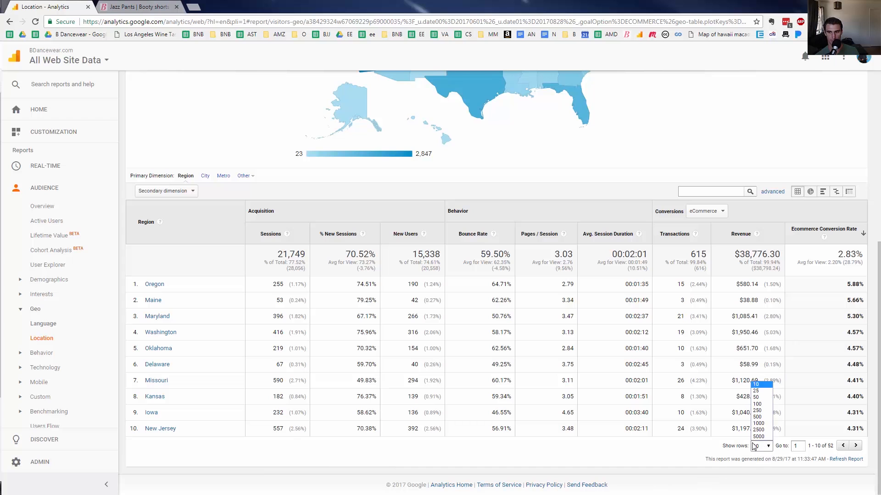
{"action": "left_click", "coordinate": [760, 408]}
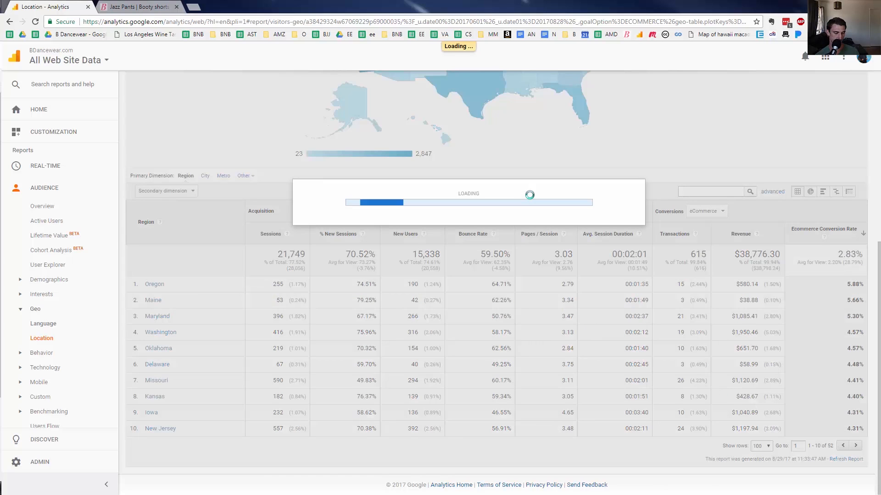
- Find California in the region table by searching the page for "calif", and compare it with the top-converting states
{"action": "key", "text": "ctrl+f"}
{"action": "type", "text": "calif"}
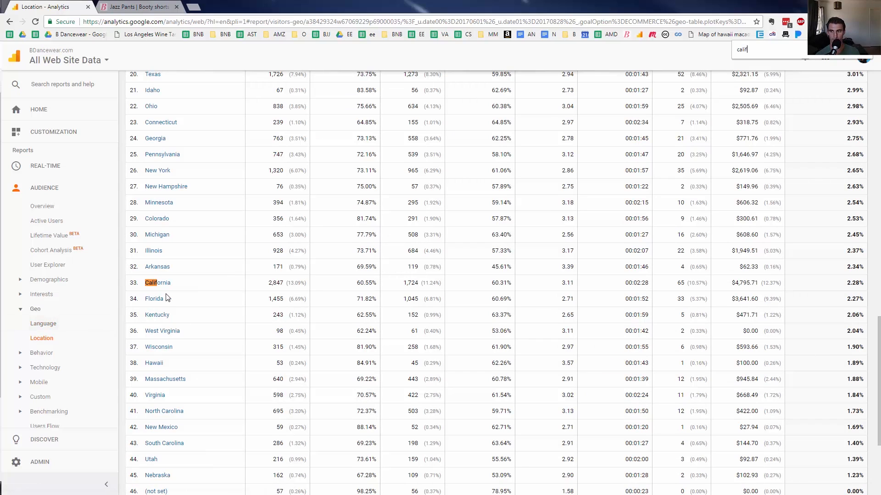
{"action": "scroll", "coordinate": [832, 279], "scroll_direction": "up", "scroll_amount": 12}
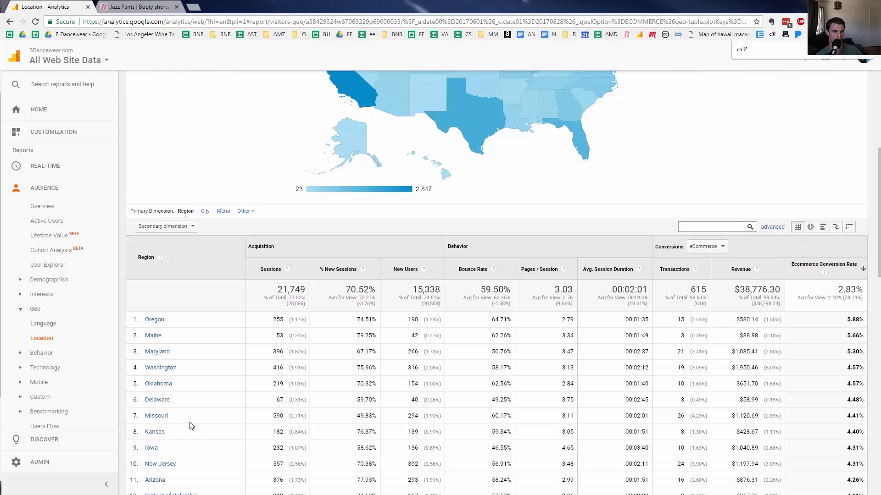
{"action": "left_click_drag", "start_coordinate": [197, 440], "coordinate": [189, 300]}
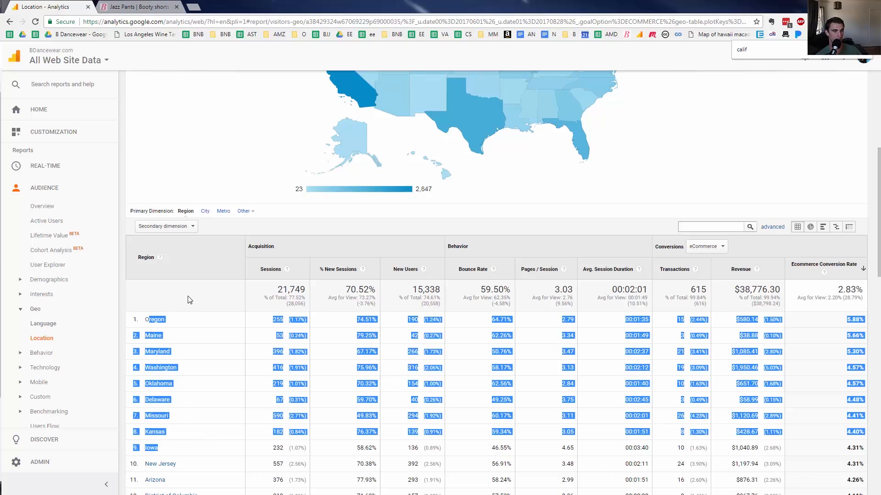
{"action": "left_click", "coordinate": [190, 299]}
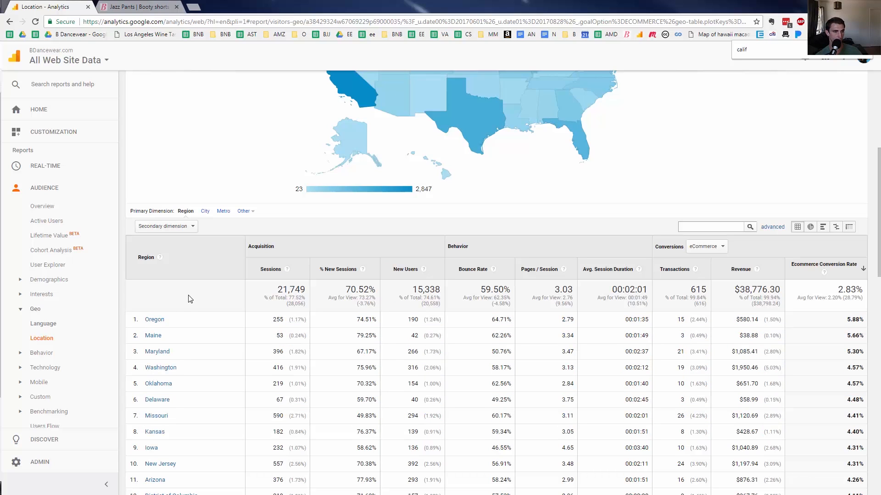
- Open the Demographics Overview report and examine the age and gender breakdown of sessions
{"action": "left_click", "coordinate": [21, 283]}
{"action": "left_click", "coordinate": [43, 299]}
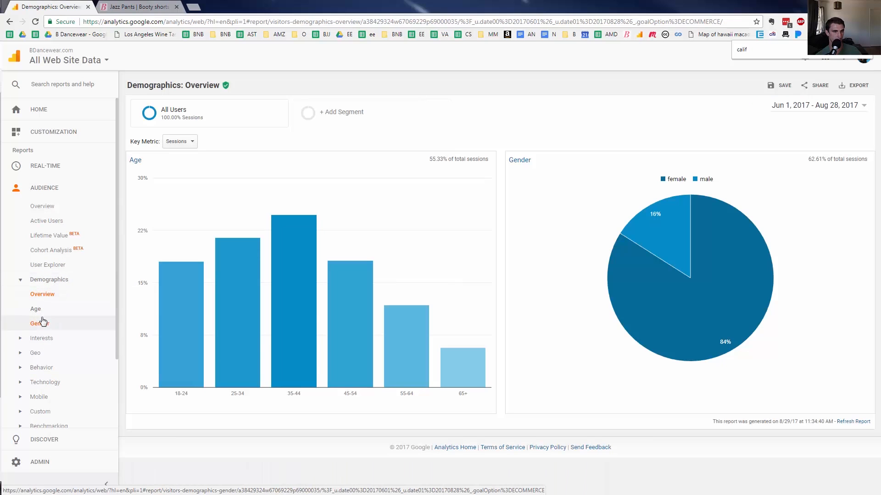
{"action": "mouse_move", "coordinate": [296, 302]}
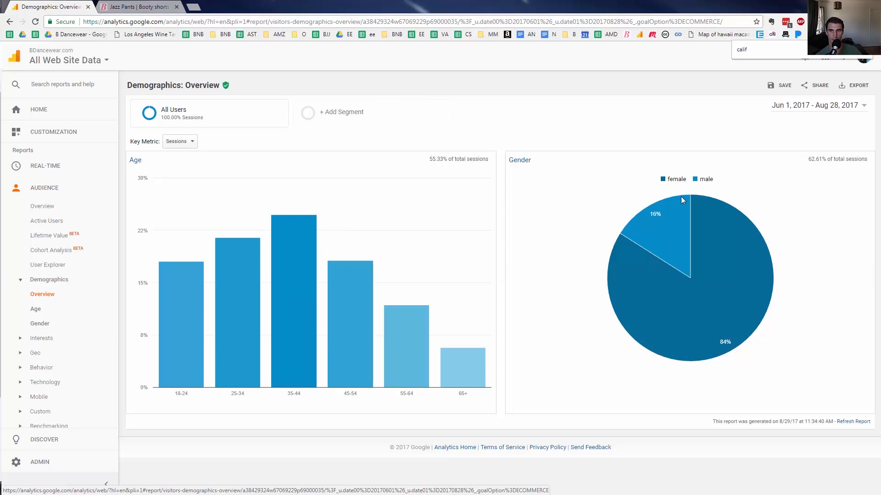
{"action": "mouse_move", "coordinate": [718, 230]}
{"action": "mouse_move", "coordinate": [661, 220]}
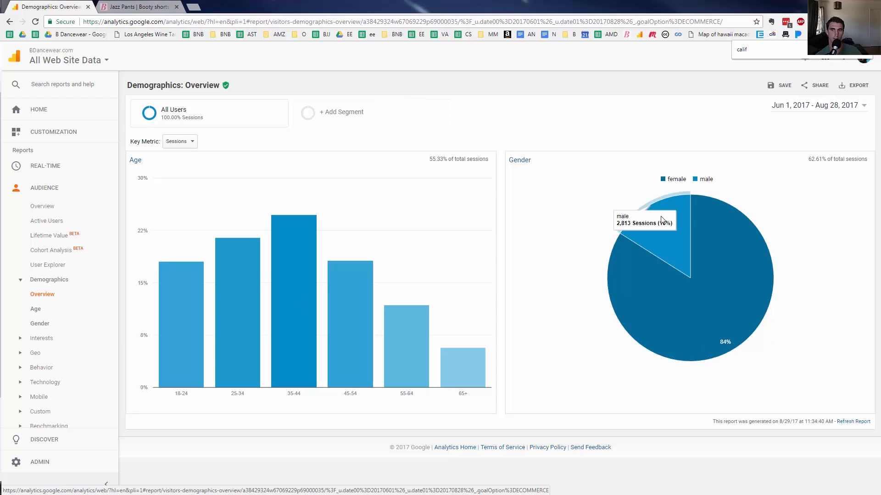
- Open the Interests Overview report and examine the top affinity categories of the visitors
{"action": "left_click", "coordinate": [41, 338]}
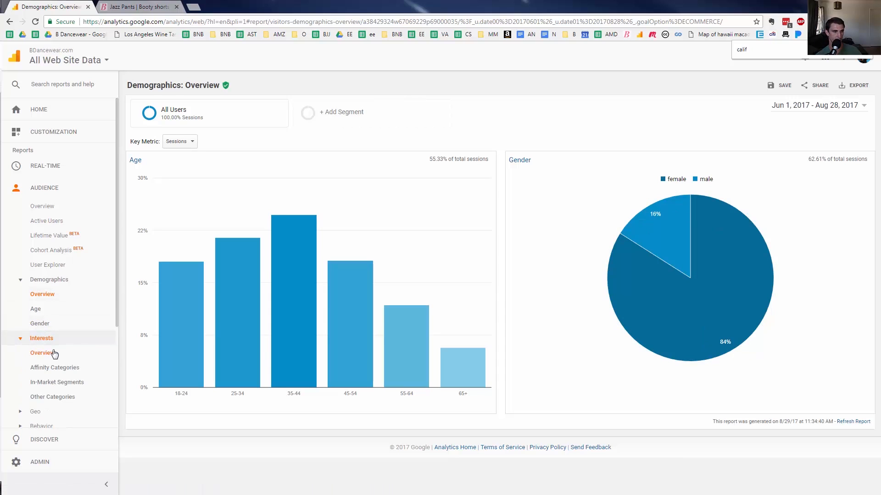
{"action": "left_click", "coordinate": [53, 353]}
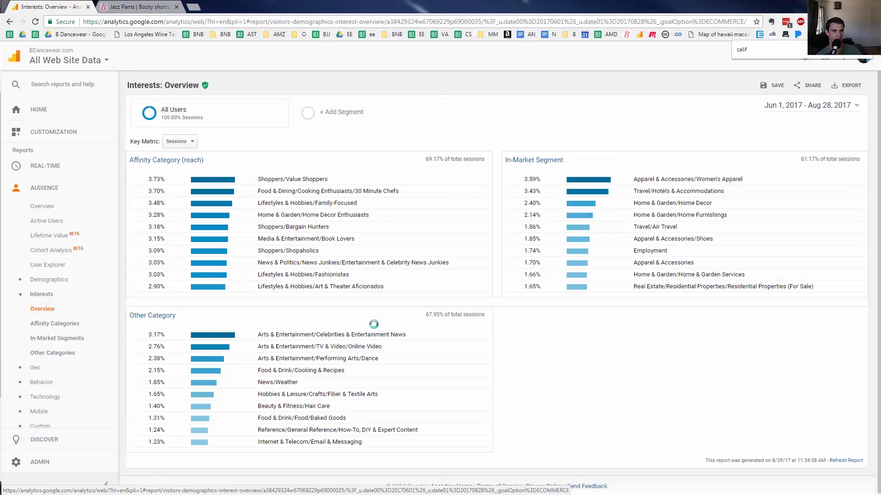
{"action": "triple_click", "coordinate": [300, 178]}
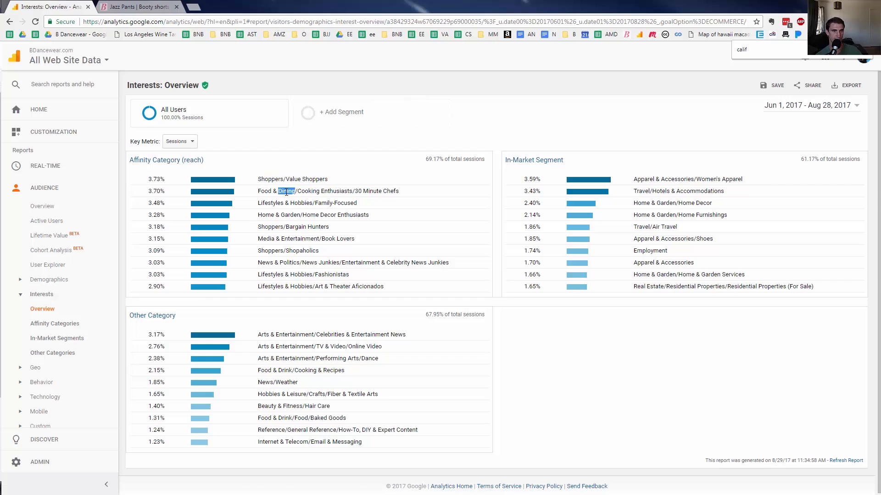
{"action": "triple_click", "coordinate": [287, 191]}
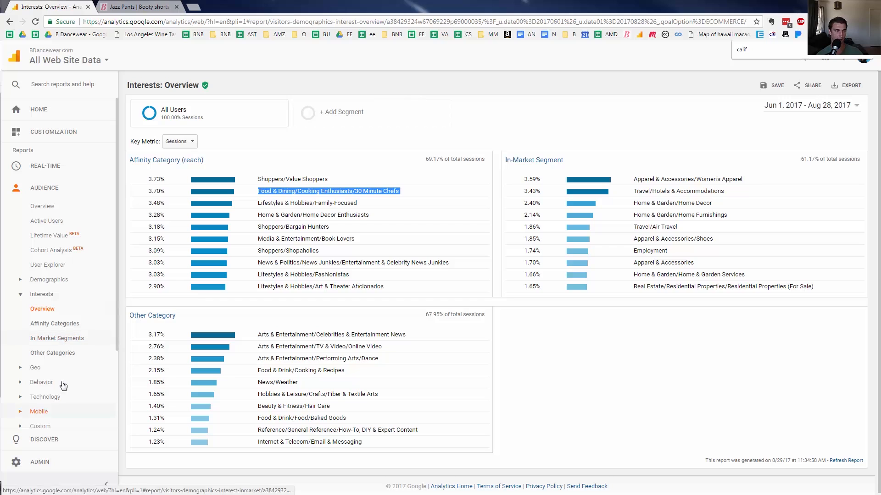
- Open the Source/Medium report for all traffic in the Acquisition reports
{"action": "left_click_drag", "start_coordinate": [117, 256], "coordinate": [117, 334]}
{"action": "left_click", "coordinate": [43, 380]}
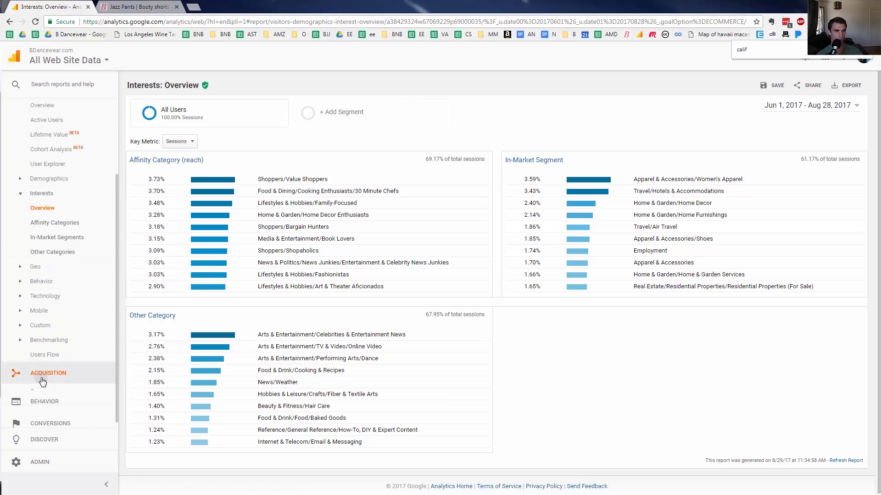
{"action": "left_click", "coordinate": [53, 408]}
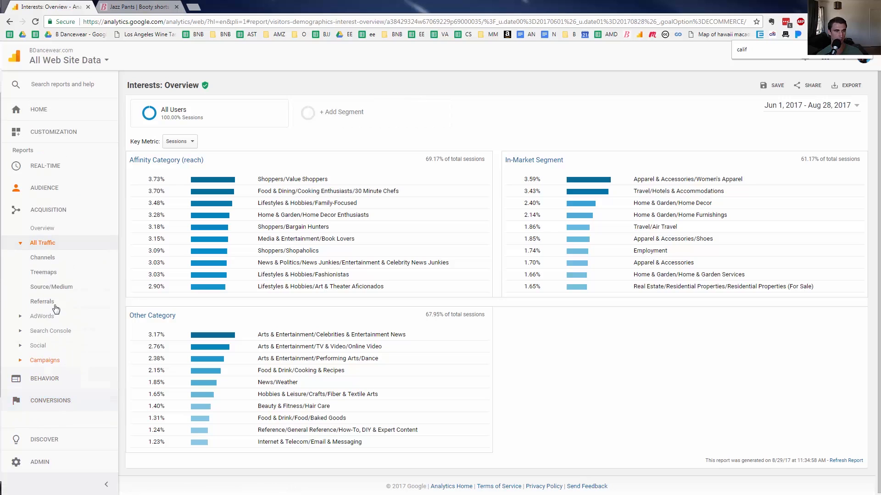
{"action": "left_click", "coordinate": [63, 292]}
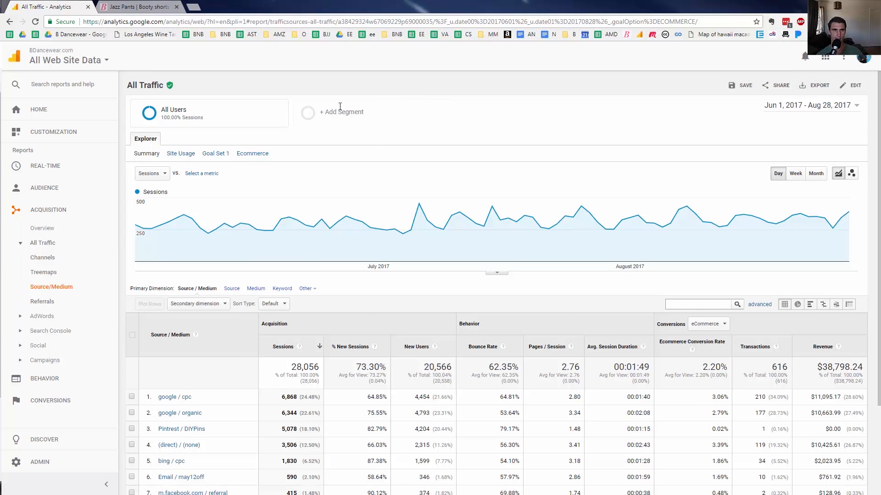
- Deselect the All Users segment and look through the available System segments for the traffic report
{"action": "left_click", "coordinate": [322, 119]}
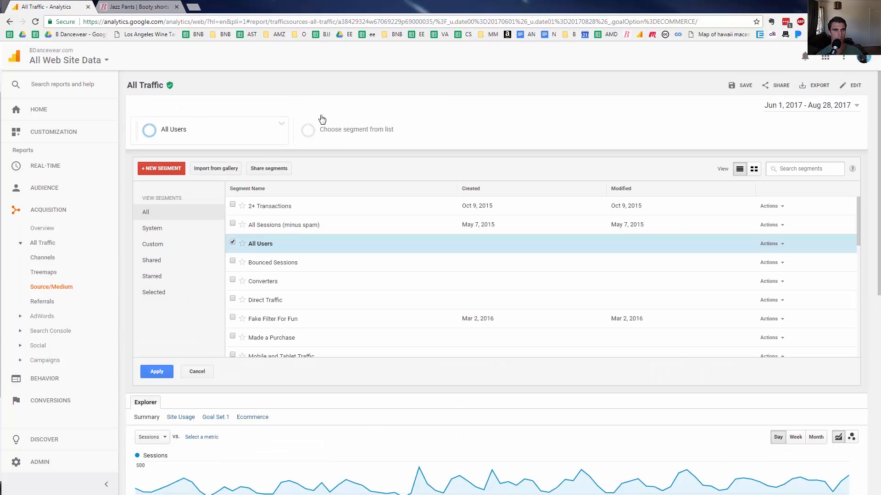
{"action": "left_click", "coordinate": [233, 243]}
{"action": "left_click", "coordinate": [173, 230]}
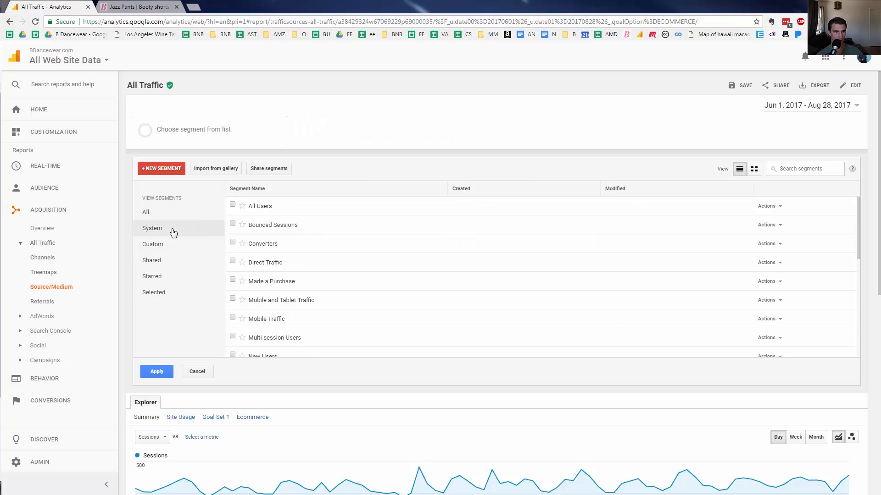
{"action": "scroll", "coordinate": [296, 206], "scroll_direction": "down", "scroll_amount": 1}
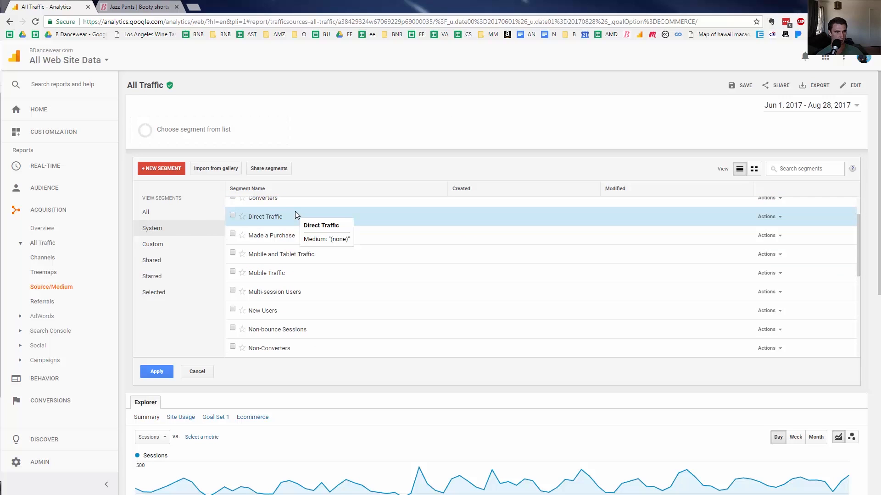
{"action": "scroll", "coordinate": [295, 212], "scroll_direction": "down", "scroll_amount": 5}
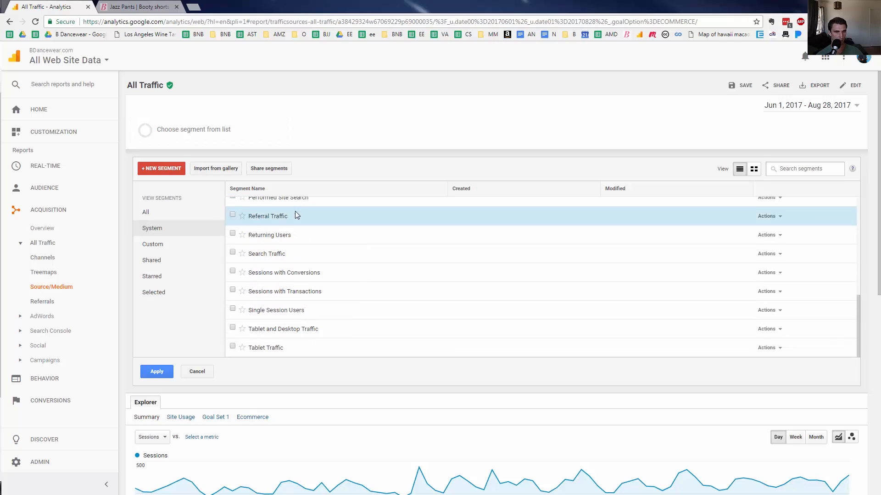
{"action": "scroll", "coordinate": [295, 215], "scroll_direction": "down", "scroll_amount": 3}
{"action": "scroll", "coordinate": [270, 255], "scroll_direction": "up", "scroll_amount": 1}
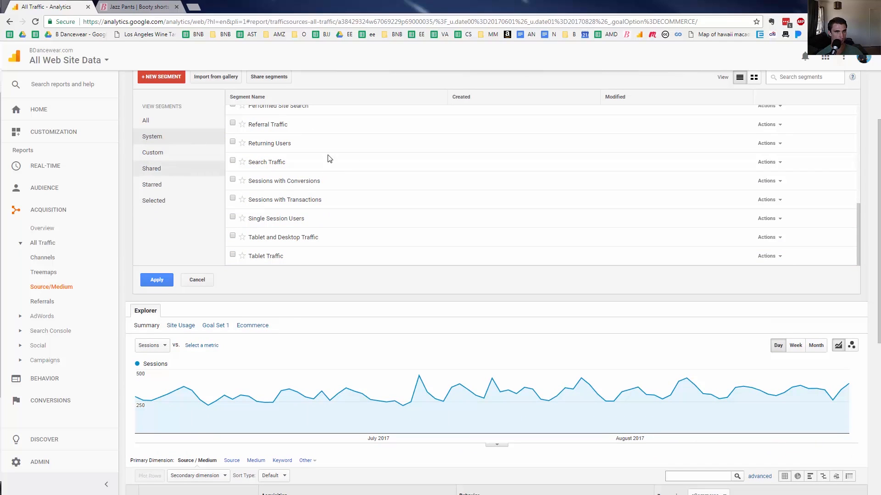
{"action": "scroll", "coordinate": [356, 161], "scroll_direction": "up", "scroll_amount": 2}
{"action": "scroll", "coordinate": [356, 158], "scroll_direction": "up", "scroll_amount": 1}
{"action": "scroll", "coordinate": [306, 179], "scroll_direction": "up", "scroll_amount": 3}
- Find the mobile segments by searching the page for "mobile" and apply the Mobile and Tablet Traffic segment
{"action": "key", "text": "ctrl+f"}
{"action": "type", "text": "mobile"}
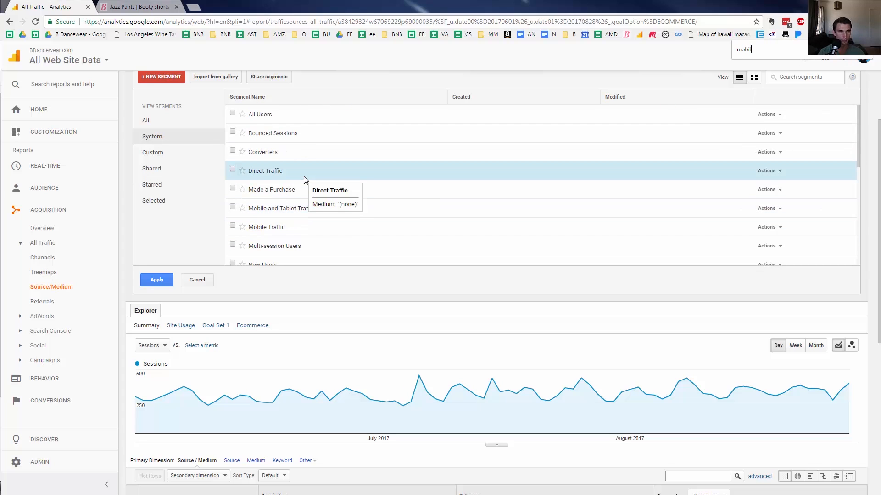
{"action": "left_click", "coordinate": [232, 207]}
{"action": "left_click", "coordinate": [157, 281]}
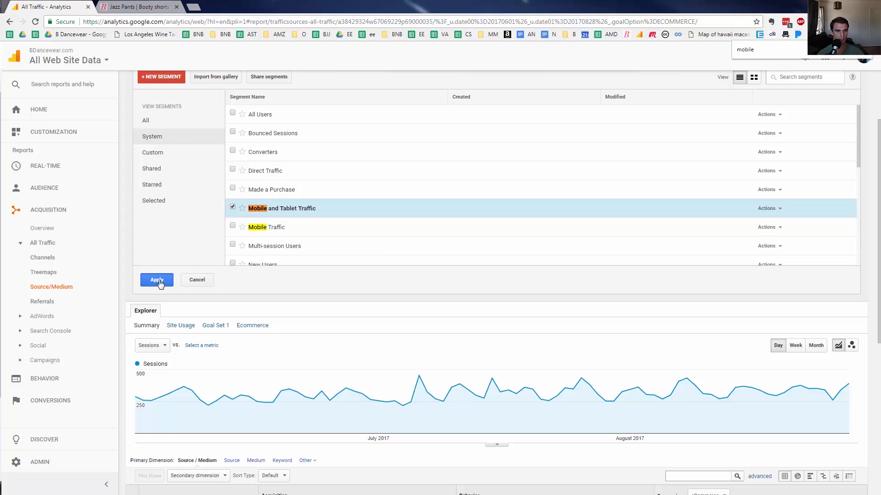
{"action": "left_click", "coordinate": [157, 281]}
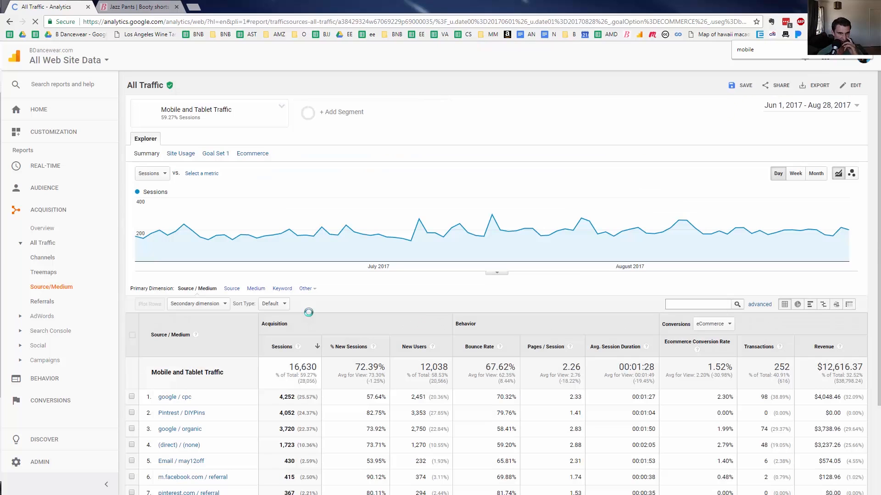
- Examine the sessions, traffic sources and total Ecommerce Conversion Rate of the mobile and tablet visitors
{"action": "left_click_drag", "start_coordinate": [290, 367], "coordinate": [318, 367]}
{"action": "left_click", "coordinate": [209, 371]}
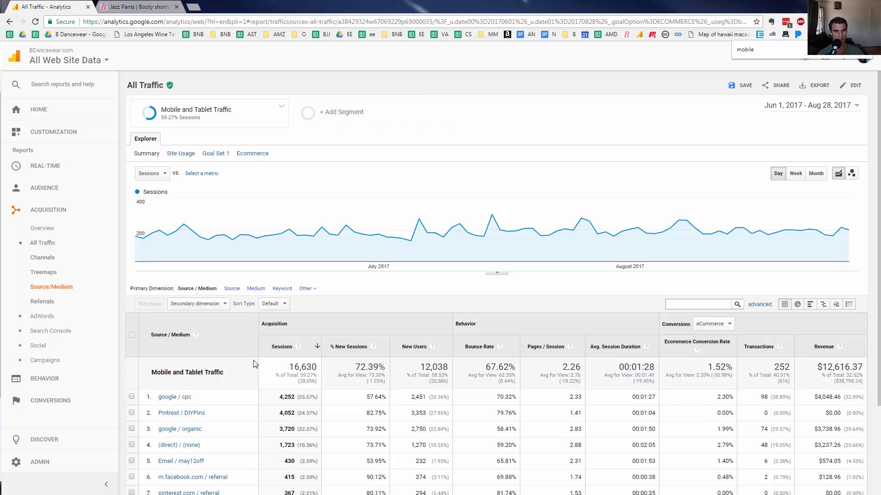
{"action": "scroll", "coordinate": [255, 364], "scroll_direction": "down", "scroll_amount": 3}
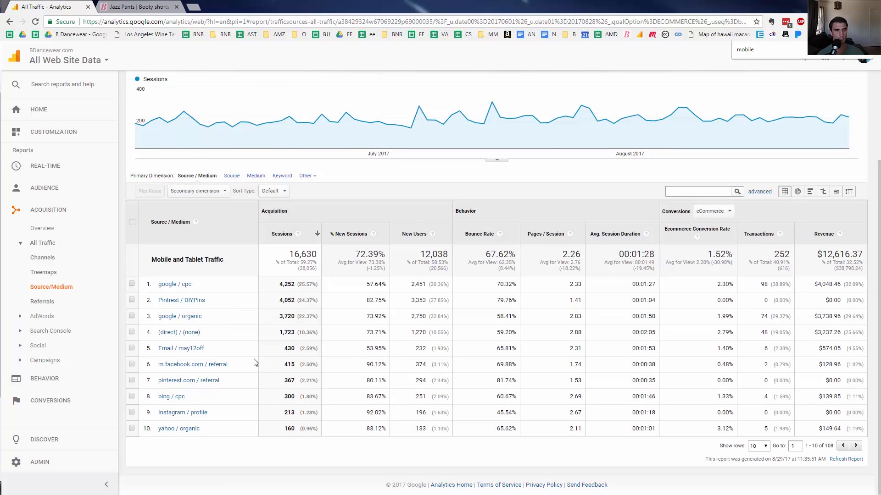
{"action": "left_click_drag", "start_coordinate": [278, 290], "coordinate": [303, 357]}
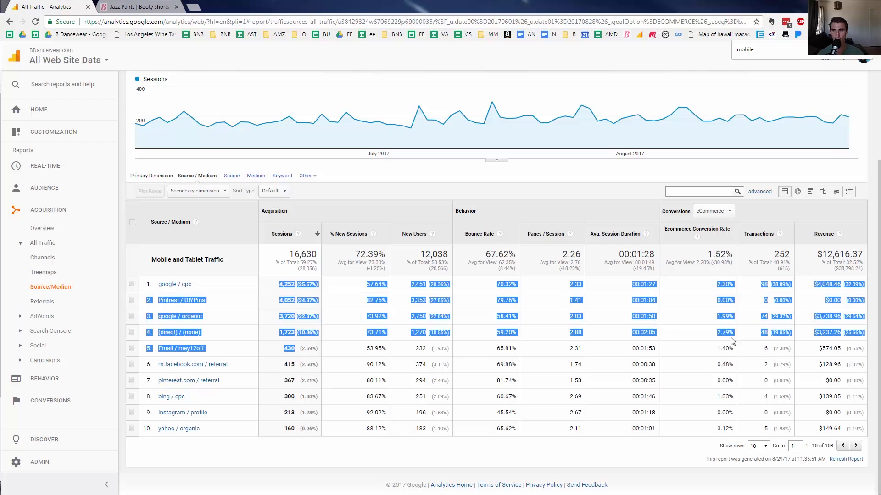
{"action": "left_click", "coordinate": [830, 323]}
{"action": "double_click", "coordinate": [710, 255]}
{"action": "scroll", "coordinate": [310, 264], "scroll_direction": "up", "scroll_amount": 2}
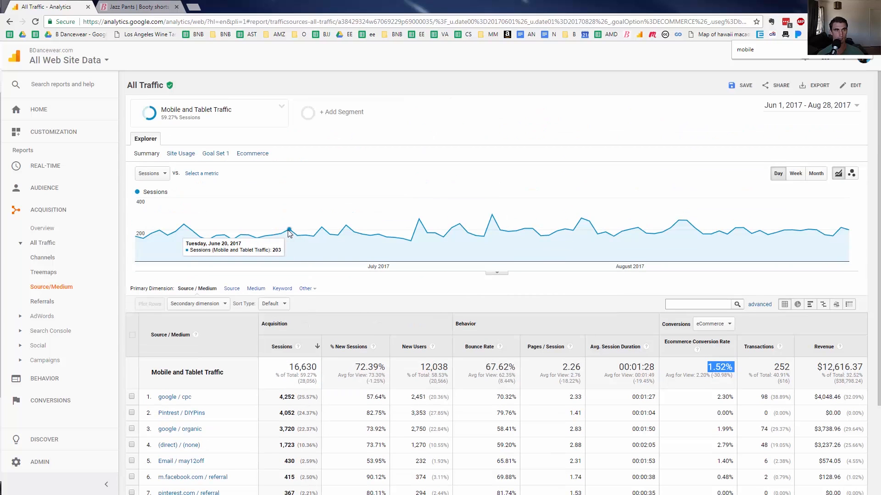
{"action": "scroll", "coordinate": [287, 230], "scroll_direction": "down", "scroll_amount": 2}
{"action": "scroll", "coordinate": [165, 120], "scroll_direction": "up", "scroll_amount": 2}
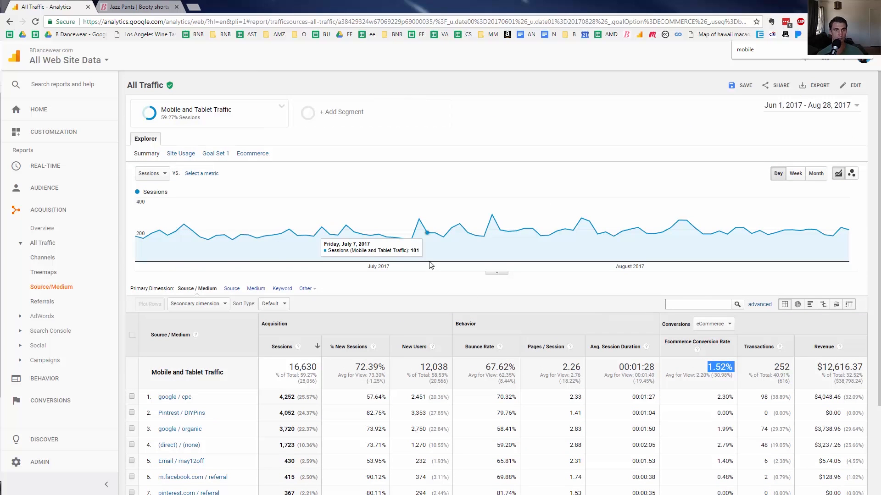
{"action": "scroll", "coordinate": [325, 319], "scroll_direction": "down", "scroll_amount": 2}
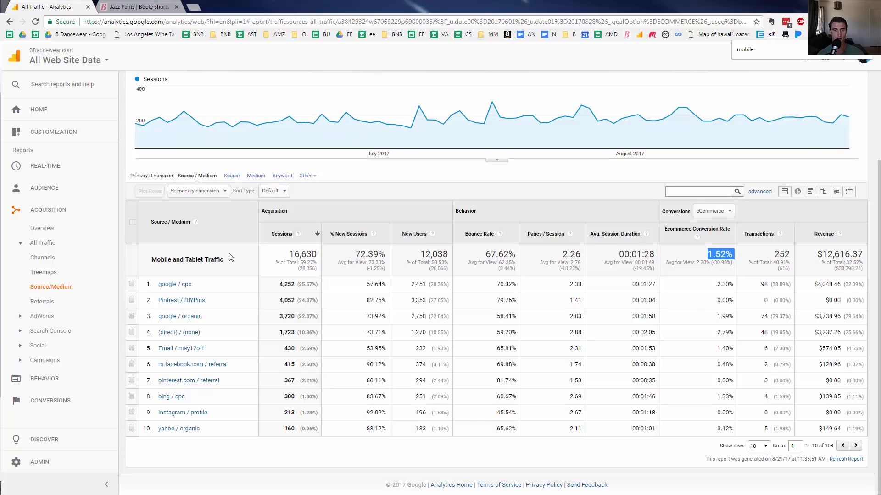
{"action": "scroll", "coordinate": [231, 258], "scroll_direction": "up", "scroll_amount": 2}
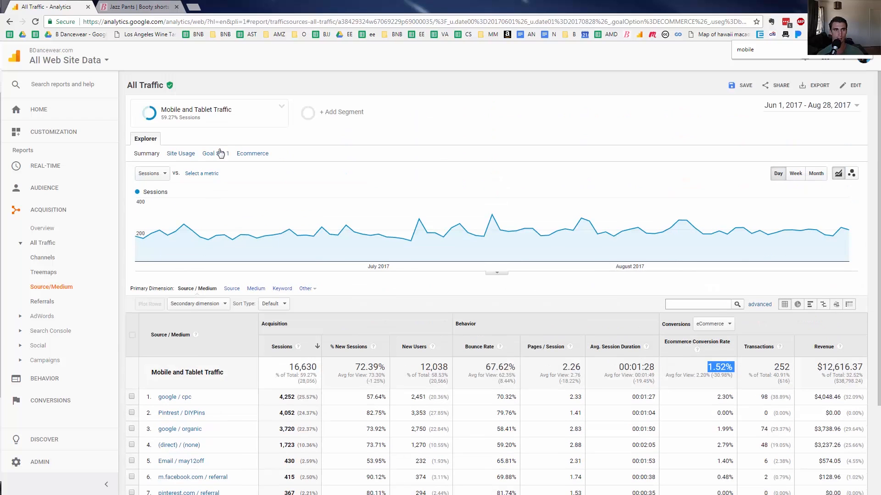
- Remove the Mobile and Tablet Traffic segment and apply the Made a Purchase segment in place of All Users
{"action": "left_click", "coordinate": [282, 108]}
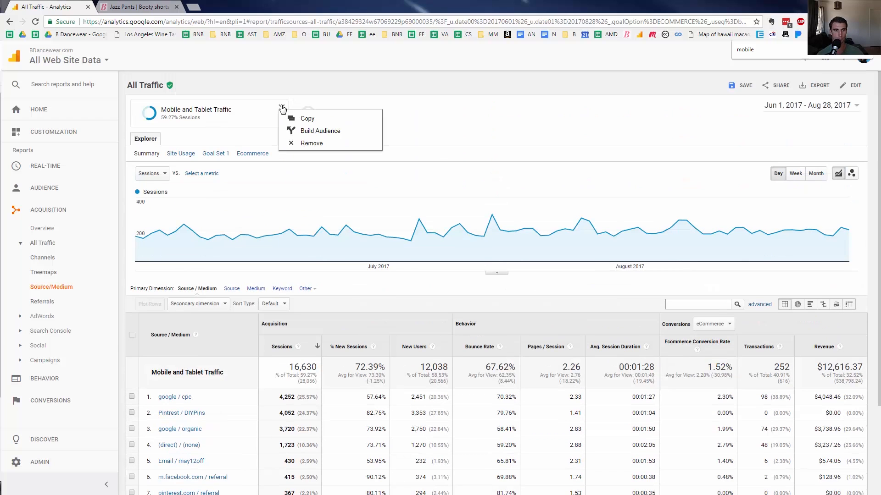
{"action": "left_click", "coordinate": [312, 143]}
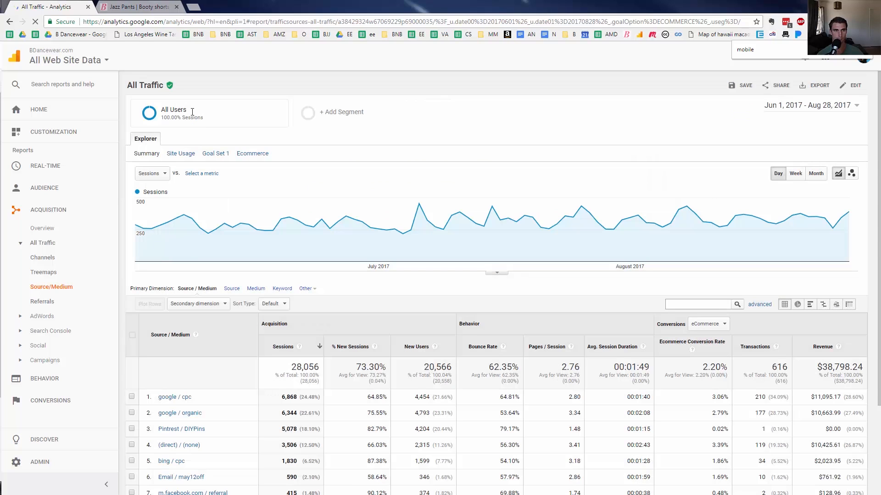
{"action": "left_click", "coordinate": [337, 113]}
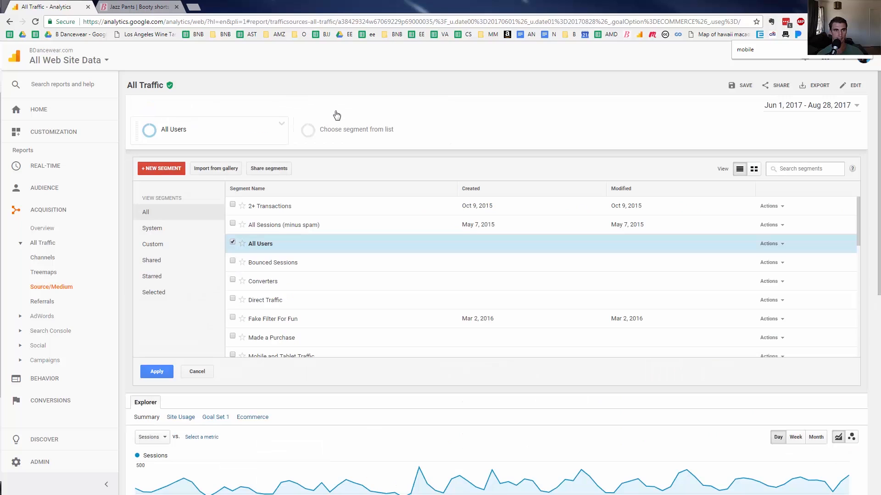
{"action": "left_click", "coordinate": [233, 243]}
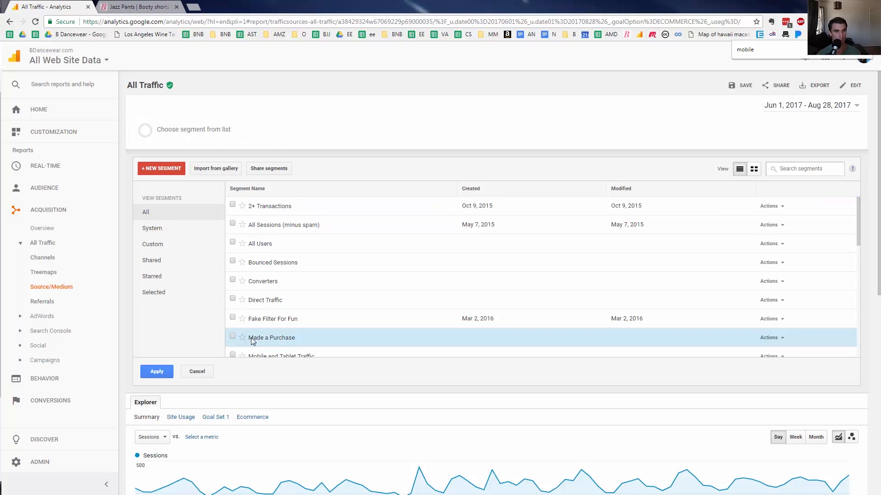
{"action": "left_click", "coordinate": [233, 337]}
{"action": "left_click", "coordinate": [157, 372]}
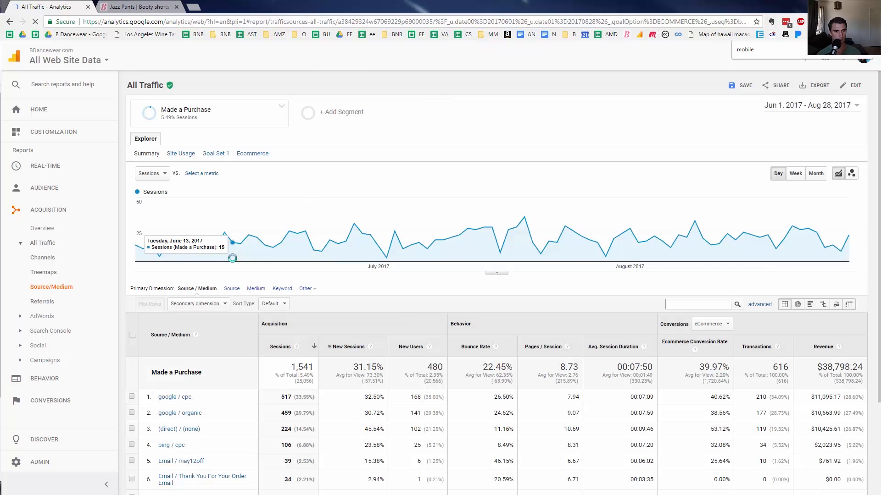
- Examine the sessions by source/medium and the total sessions of visitors who made a purchase
{"action": "scroll", "coordinate": [233, 262], "scroll_direction": "down", "scroll_amount": 3}
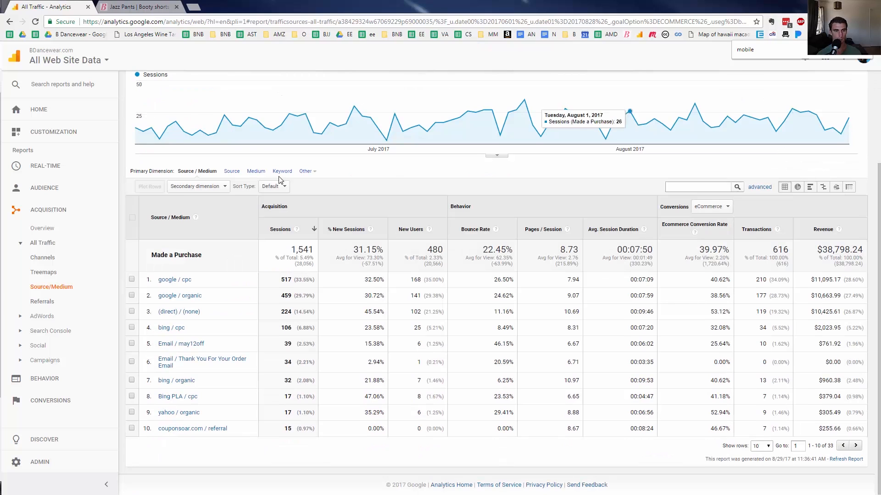
{"action": "left_click_drag", "start_coordinate": [209, 279], "coordinate": [317, 349]}
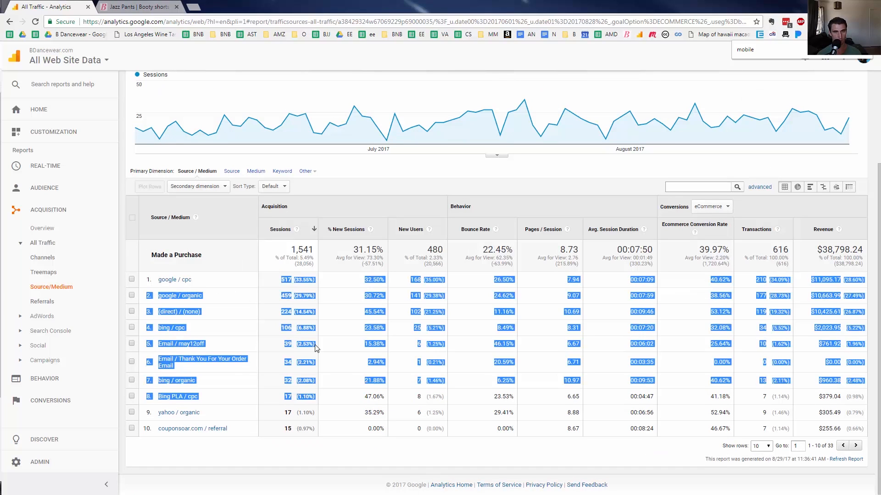
{"action": "left_click_drag", "start_coordinate": [291, 256], "coordinate": [314, 253]}
{"action": "left_click", "coordinate": [313, 249]}
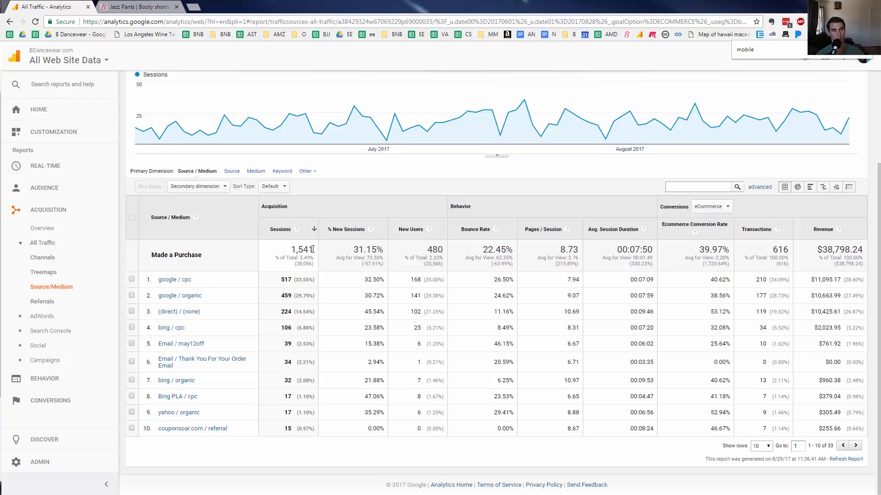
{"action": "scroll", "coordinate": [313, 249], "scroll_direction": "up", "scroll_amount": 3}
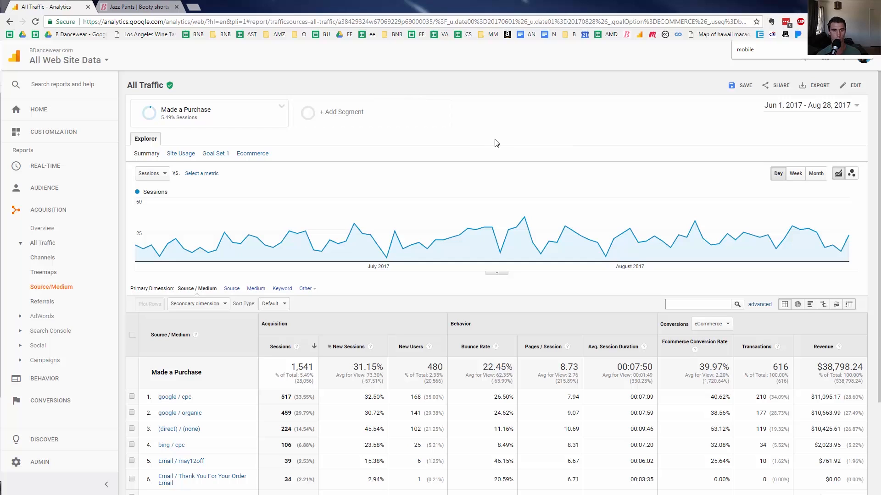
{"action": "mouse_move", "coordinate": [284, 113]}
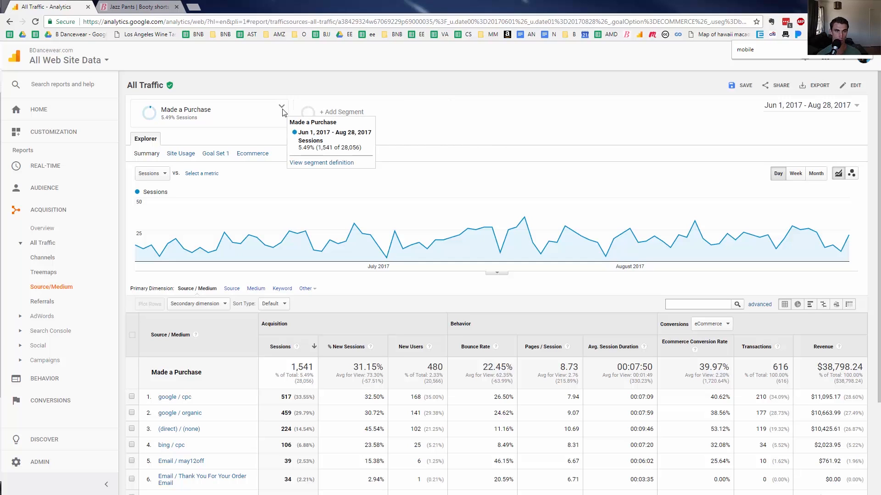